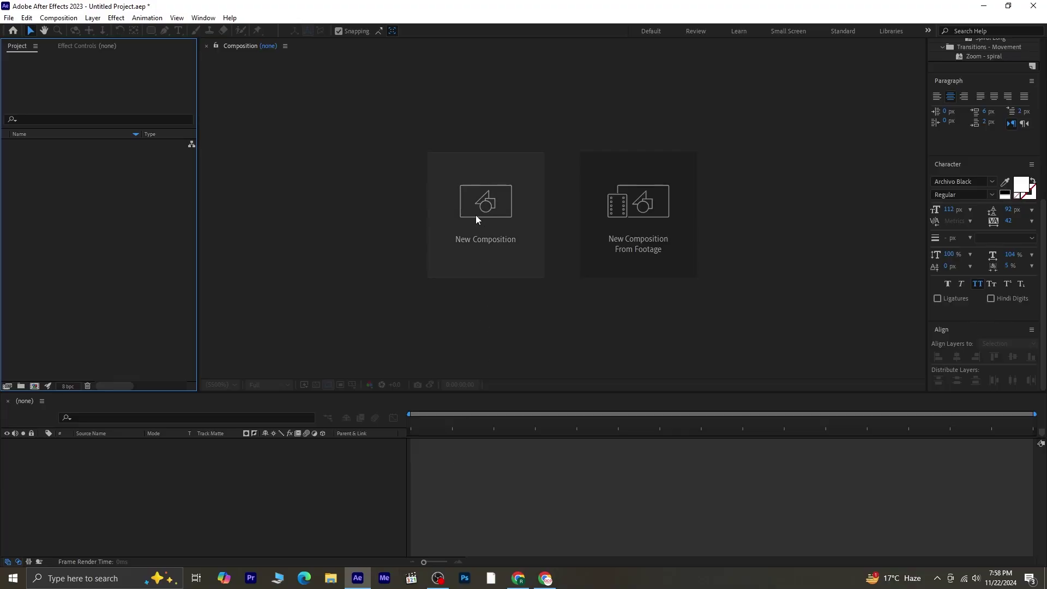
# - Create a 1920×1080, 25 fps, 30-second Comp 1 and choose the bg image to import
pyautogui.click(476, 215)
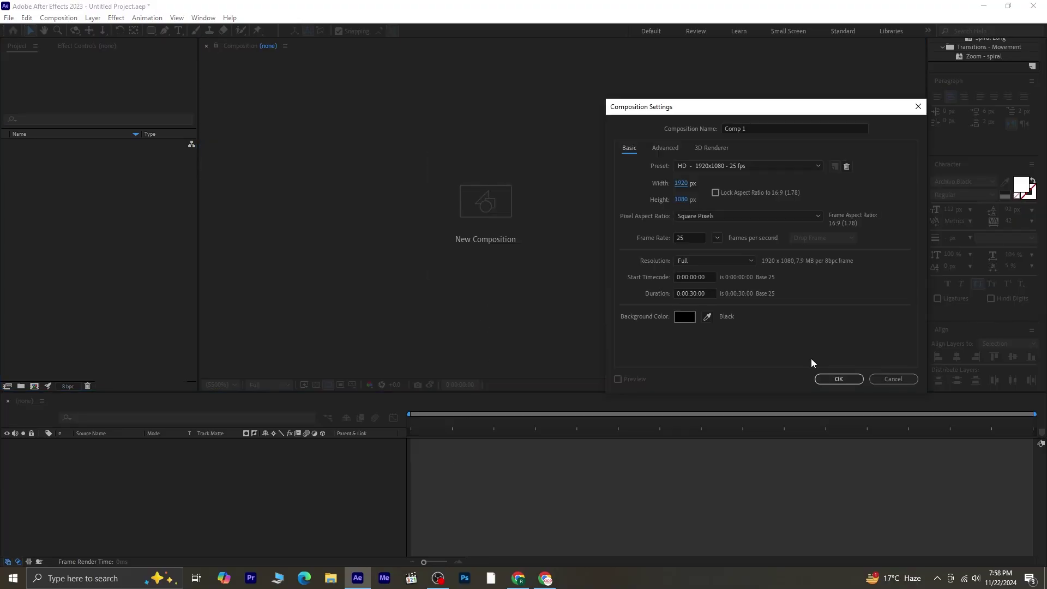
pyautogui.click(853, 380)
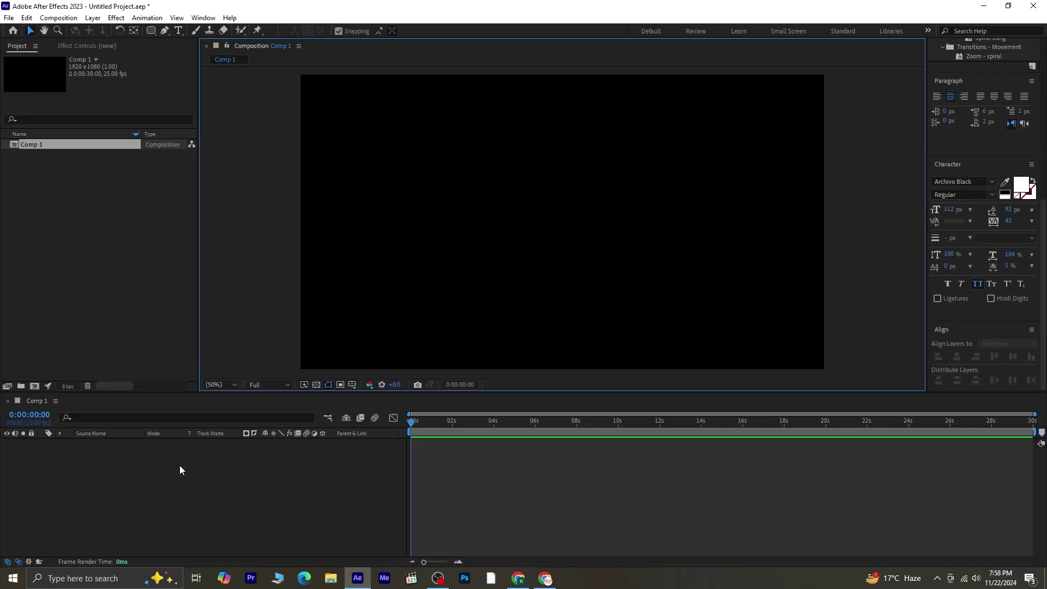
pyautogui.rightClick(38, 176)
pyautogui.moveTo(113, 239)
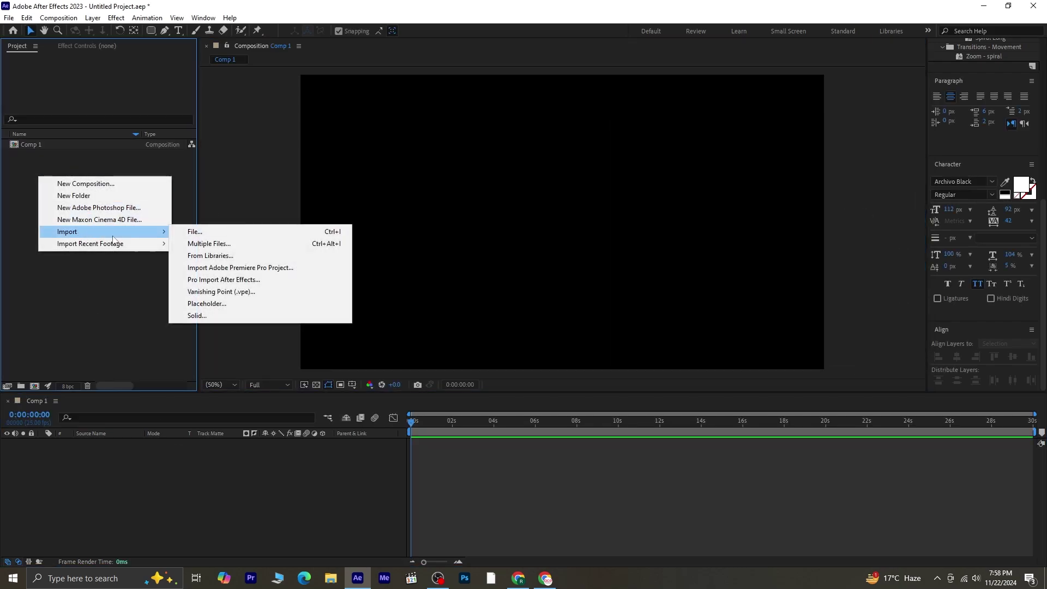
pyautogui.click(231, 233)
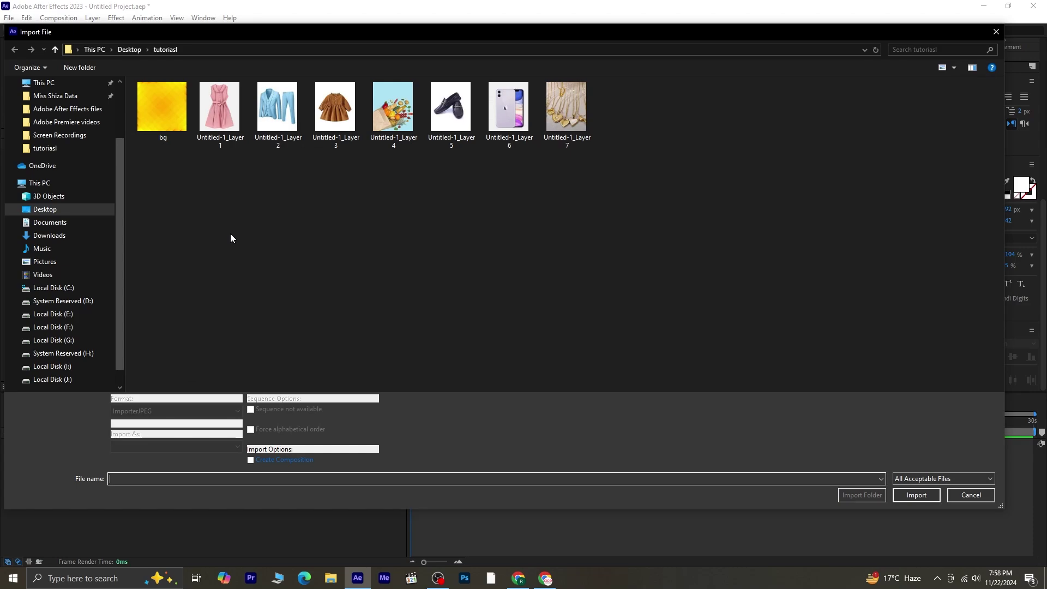
pyautogui.click(172, 106)
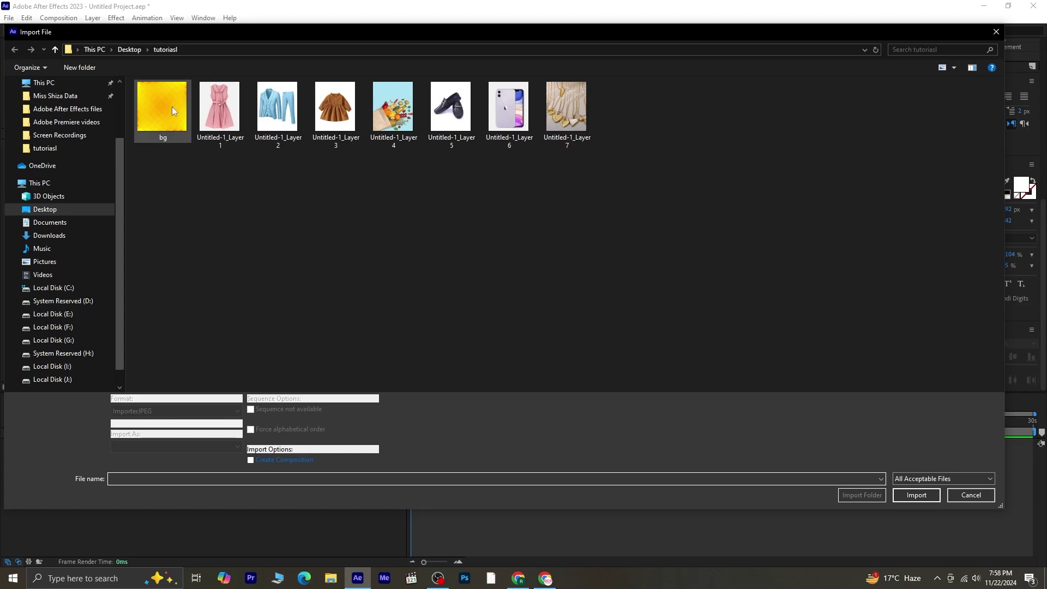
# - Import bg.jpg, add it as a layer in Comp 1, and scale it down to 77%
pyautogui.click(901, 496)
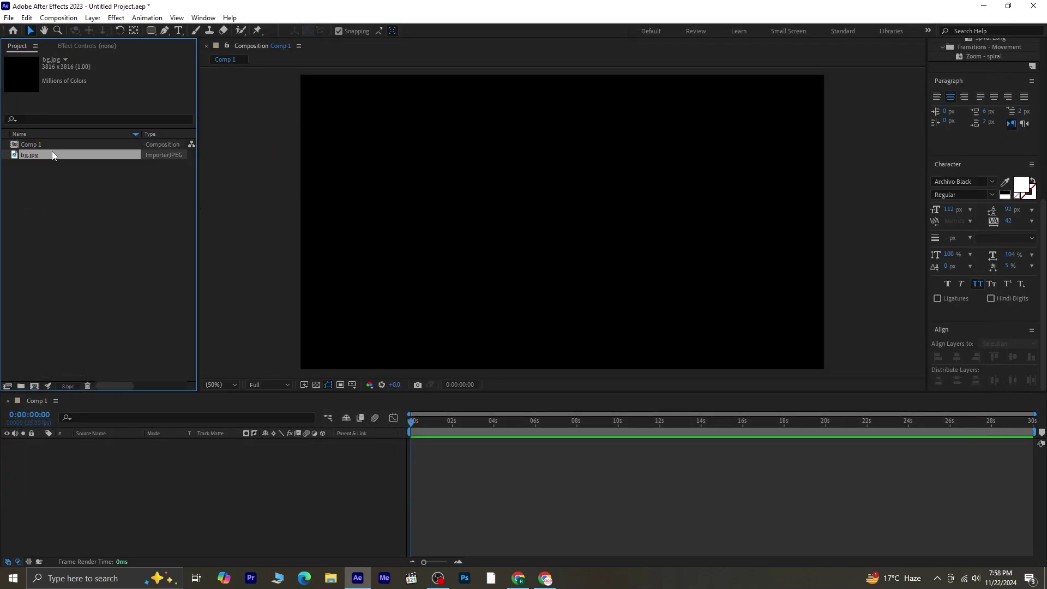
pyautogui.moveTo(52, 155); pyautogui.dragTo(96, 453)
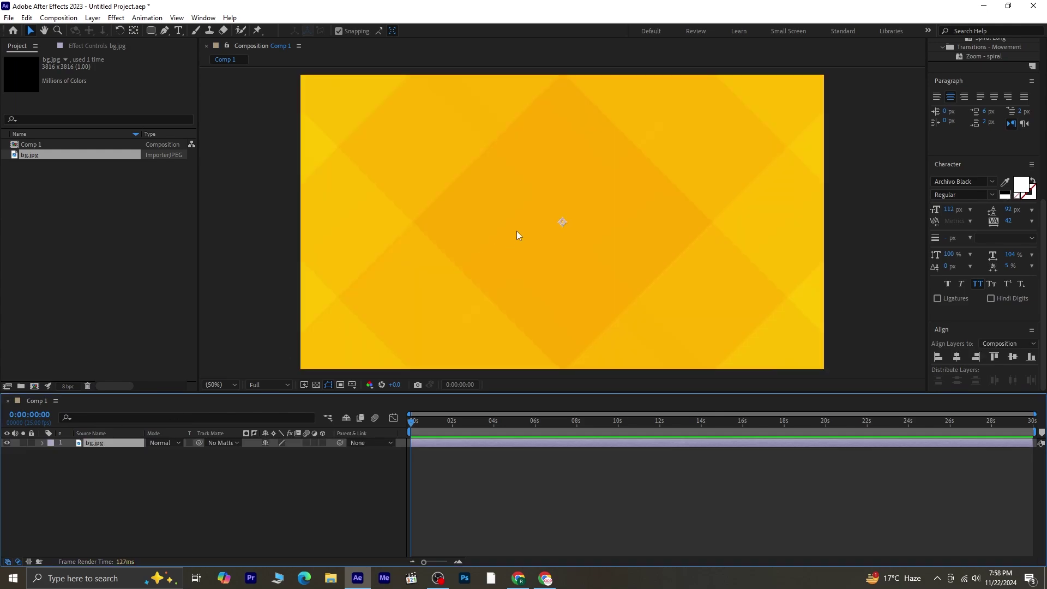
pyautogui.press(',')
pyautogui.press(',')
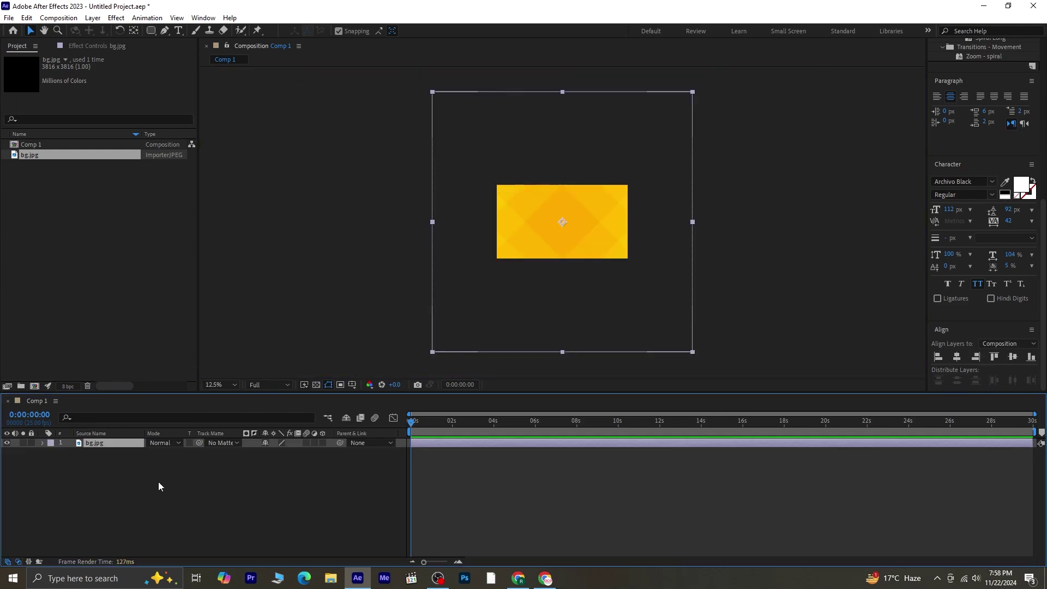
pyautogui.press('s')
pyautogui.moveTo(296, 452); pyautogui.dragTo(289, 454)
# - Keyframe the bg.jpg Position, moving it down-right, up-left, then down at ten-frame steps
pyautogui.press('p')
pyautogui.click(69, 452)
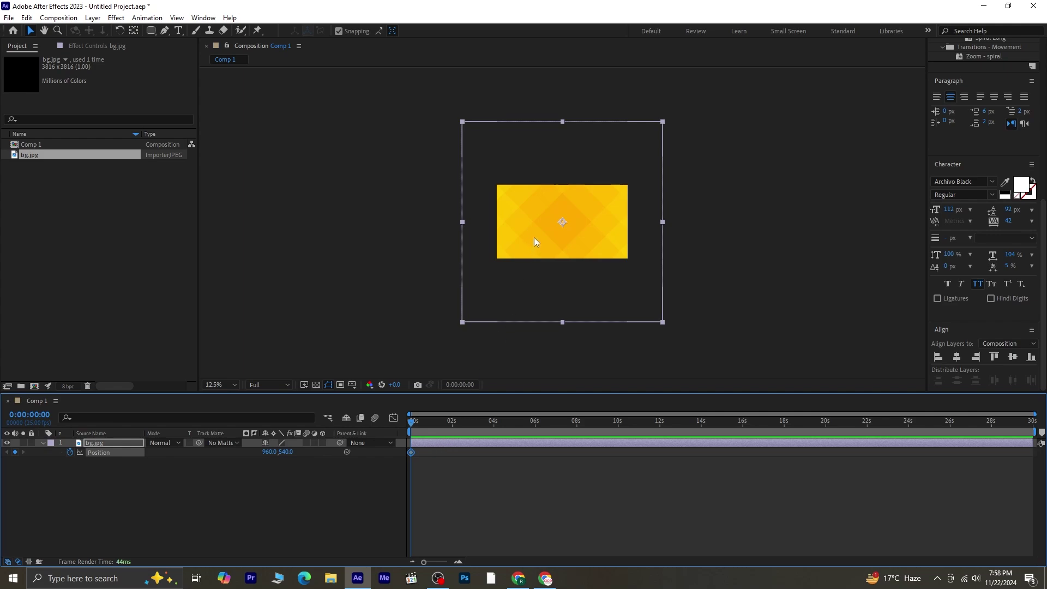
pyautogui.moveTo(535, 227); pyautogui.dragTo(563, 285)
pyautogui.press('space')
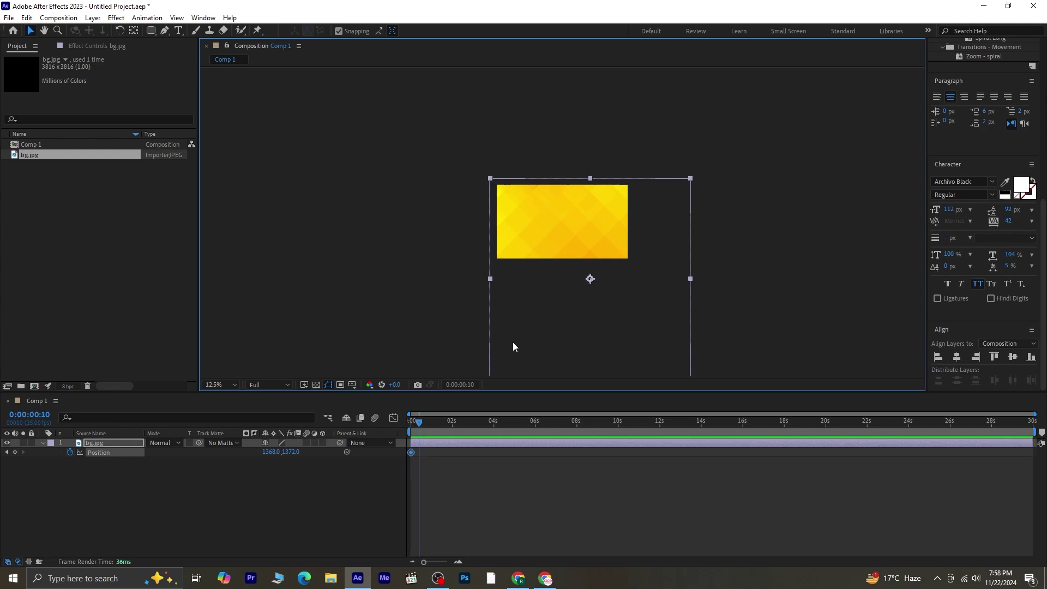
pyautogui.moveTo(587, 240); pyautogui.dragTo(529, 122)
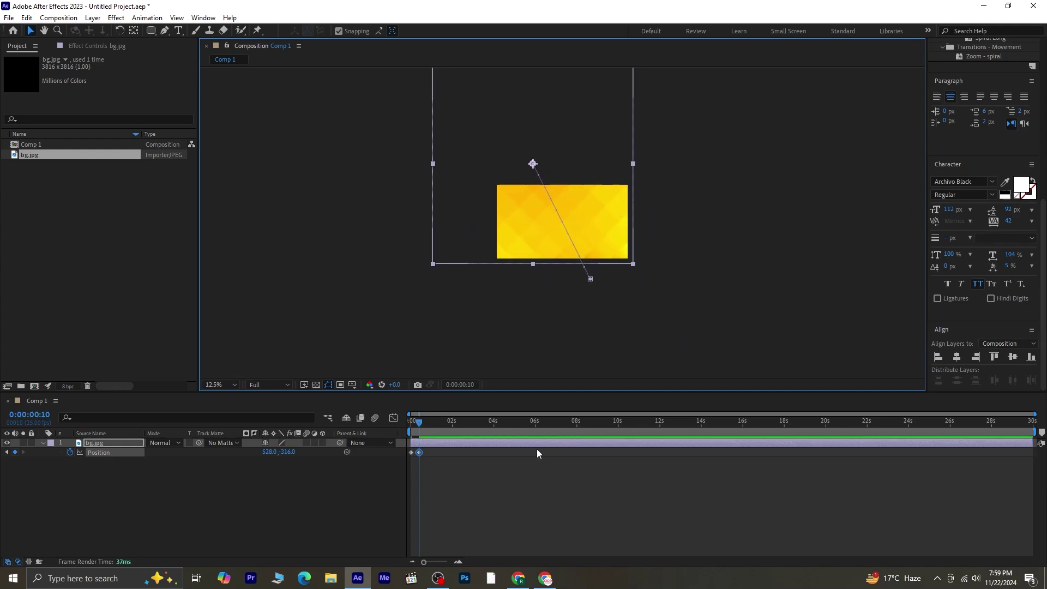
pyautogui.hotkey('shift', 'pagedown')
pyautogui.moveTo(528, 214); pyautogui.dragTo(529, 305)
pyautogui.hotkey('shift', 'pagedown')
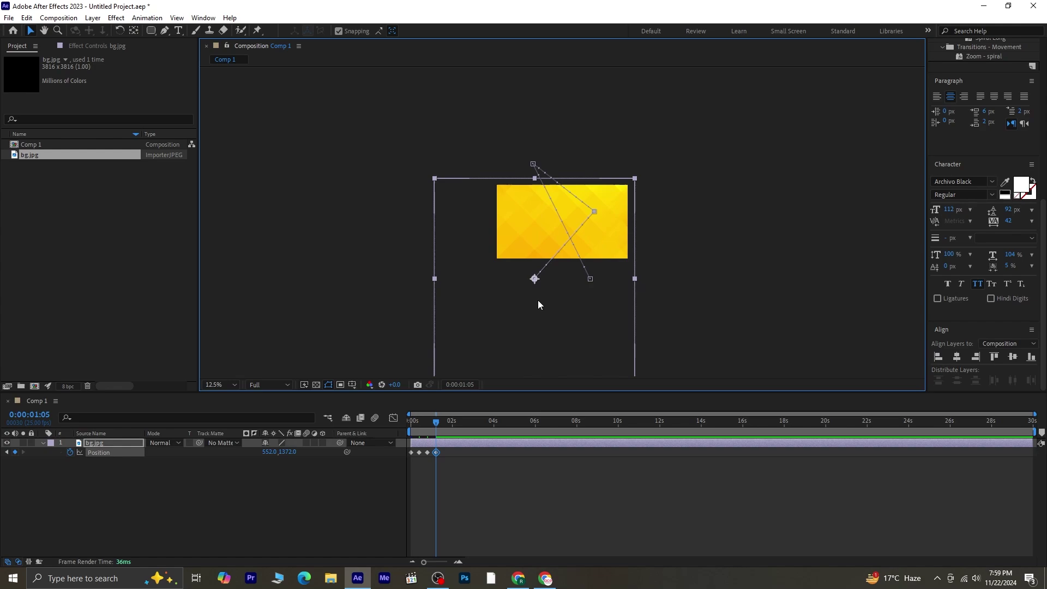
pyautogui.hotkey('shift', 'pagedown')
# - Paste the starting position as the final keyframe at 0:00:01:15, preview, and select all five
pyautogui.click(411, 453)
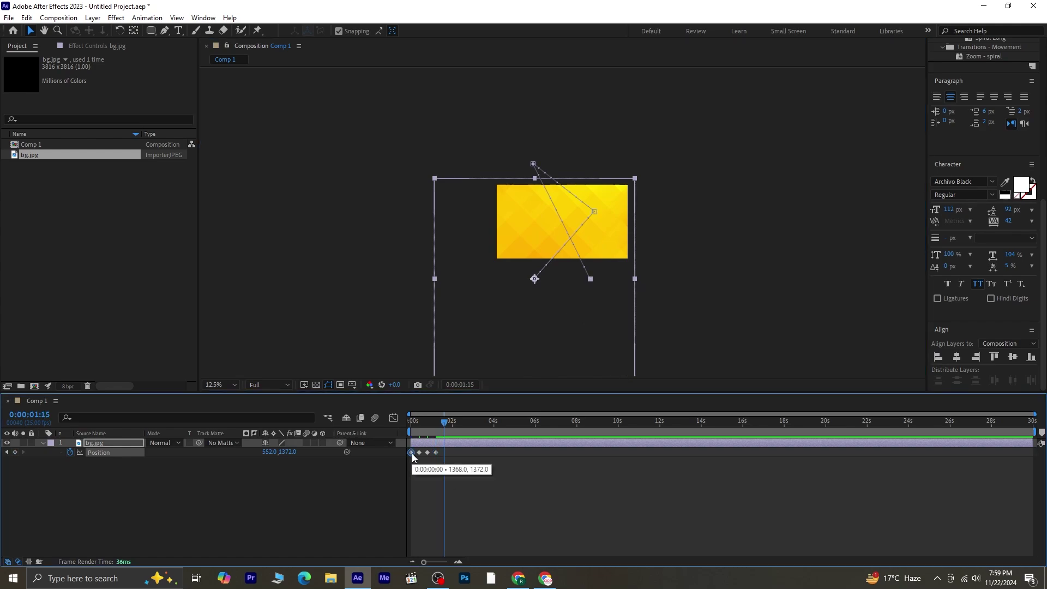
pyautogui.click(446, 450)
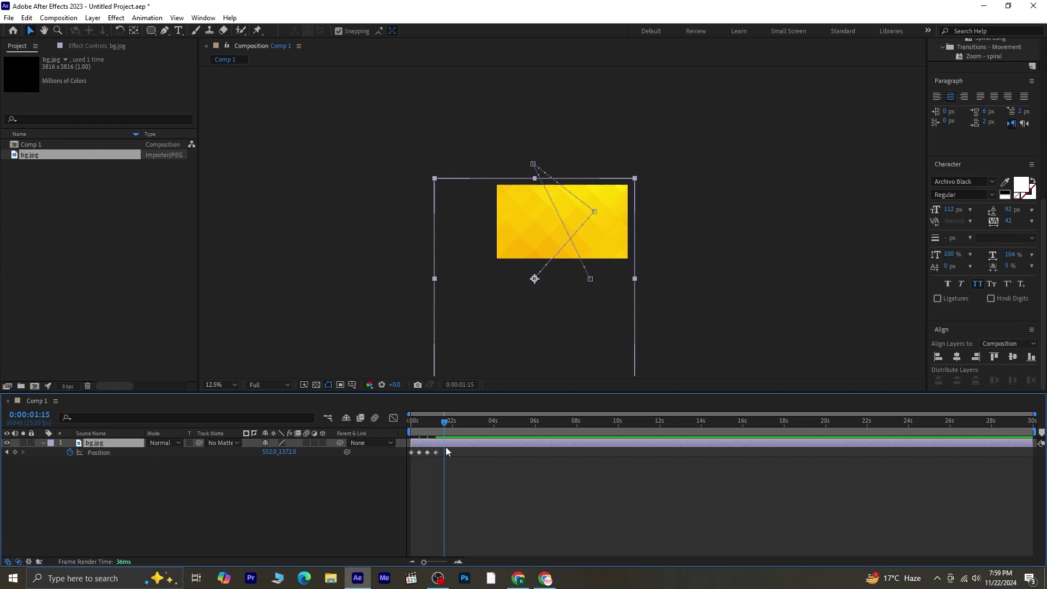
pyautogui.hotkey('ctrl', 'v')
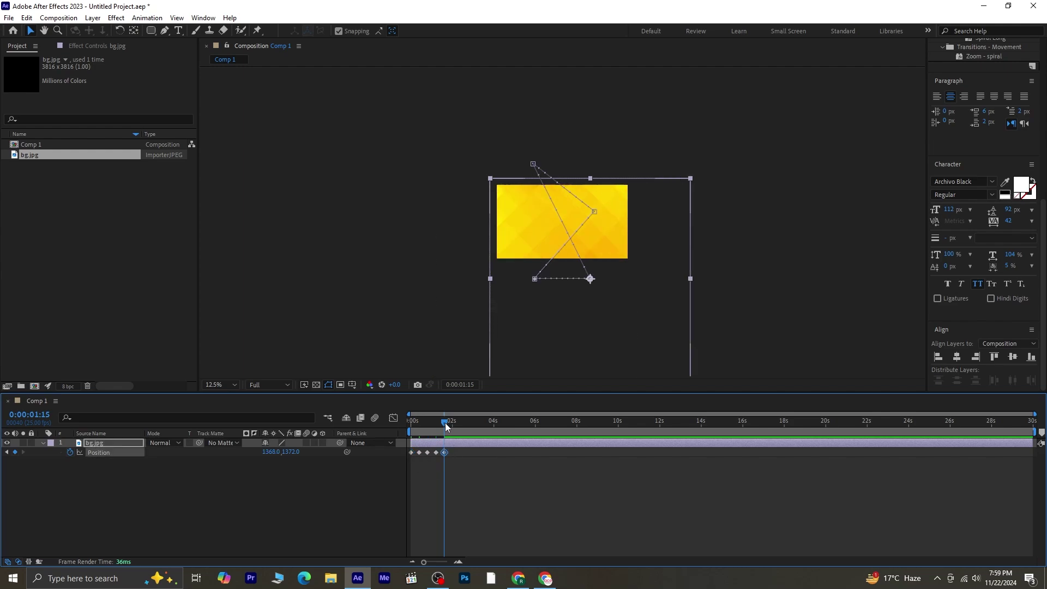
pyautogui.moveTo(444, 424); pyautogui.dragTo(411, 423)
pyautogui.press('space')
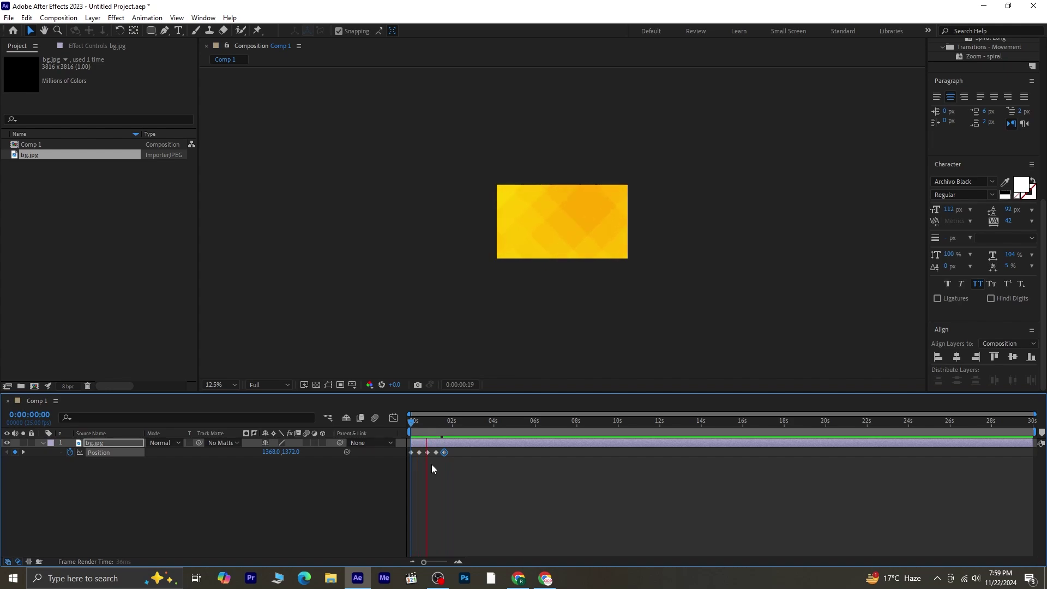
pyautogui.press('space')
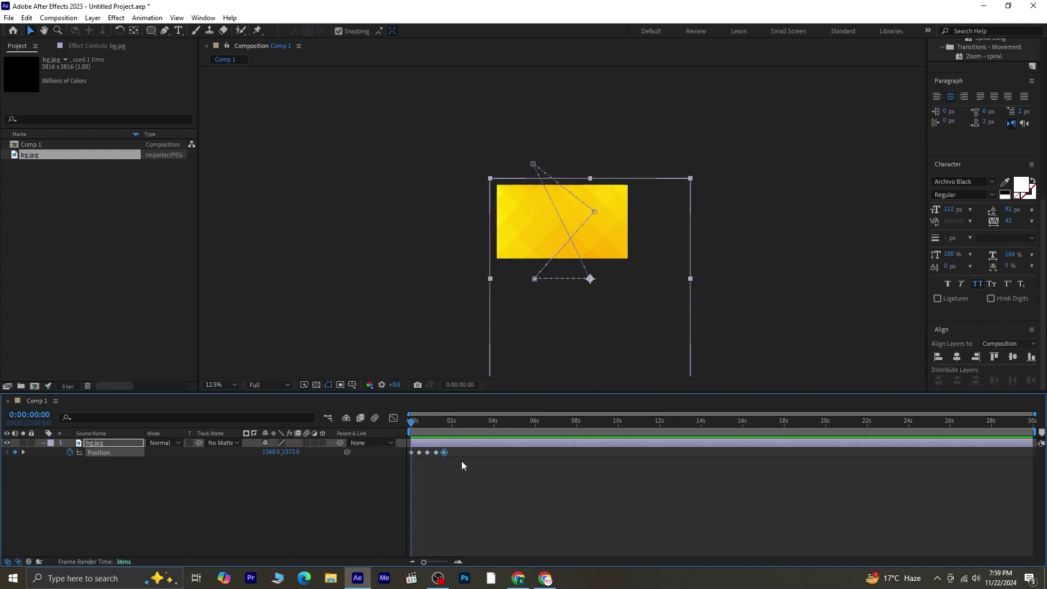
pyautogui.moveTo(462, 461); pyautogui.dragTo(404, 451)
# - Convert the five Position keyframes to hold keyframes and preview the stepped motion
pyautogui.rightClick(446, 452)
pyautogui.click(500, 402)
pyautogui.click(456, 479)
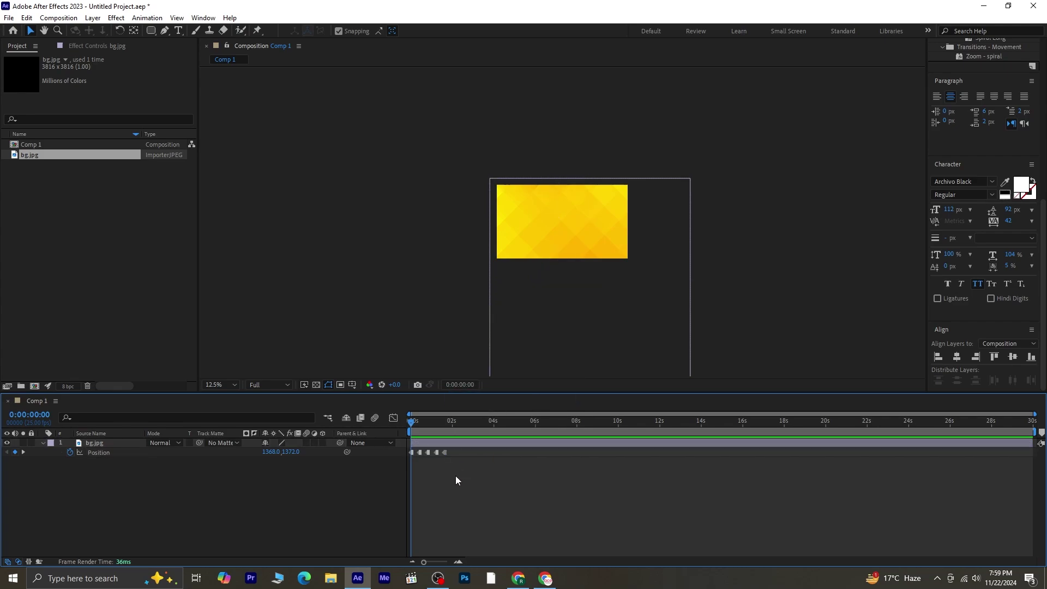
pyautogui.press('space')
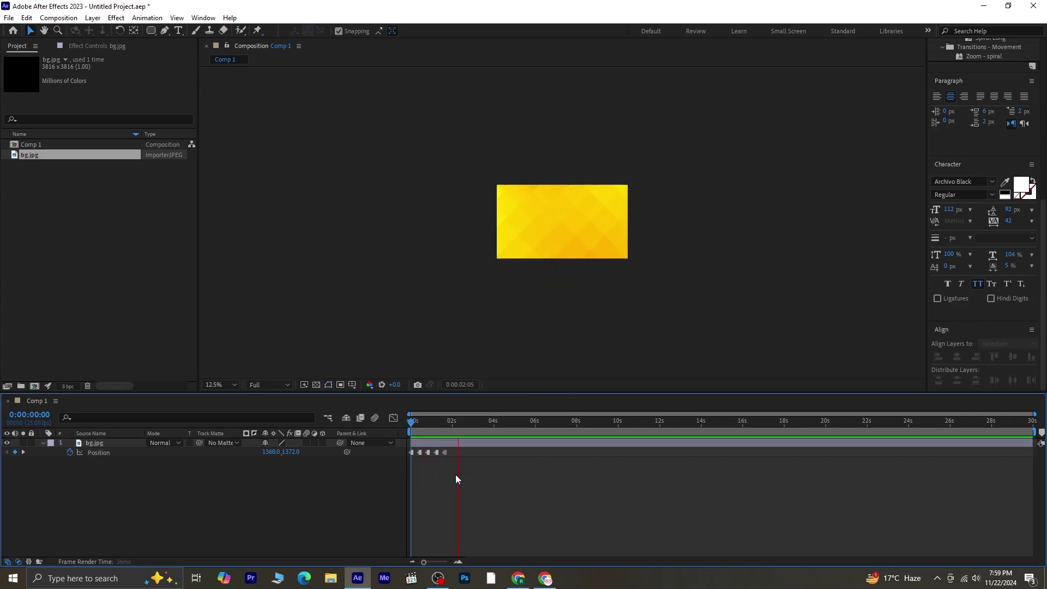
pyautogui.press('space')
pyautogui.moveTo(465, 424); pyautogui.dragTo(345, 427)
# - Add a loopOut("cycle") expression to the bg.jpg Position and hide layer outlines
pyautogui.keyDown('alt'); pyautogui.click(70, 452); pyautogui.keyUp('alt')
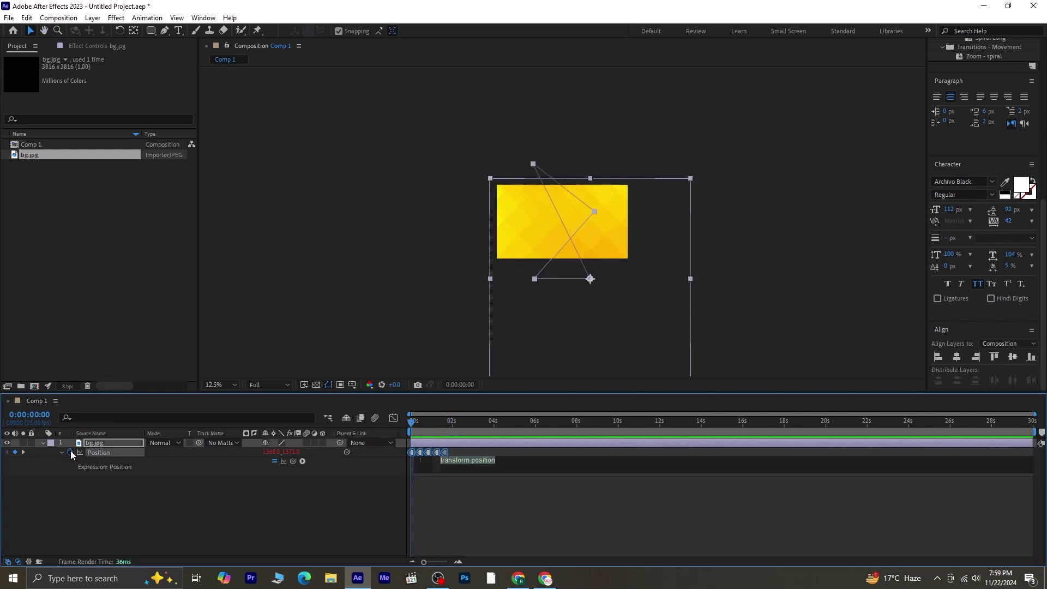
pyautogui.write('loop')
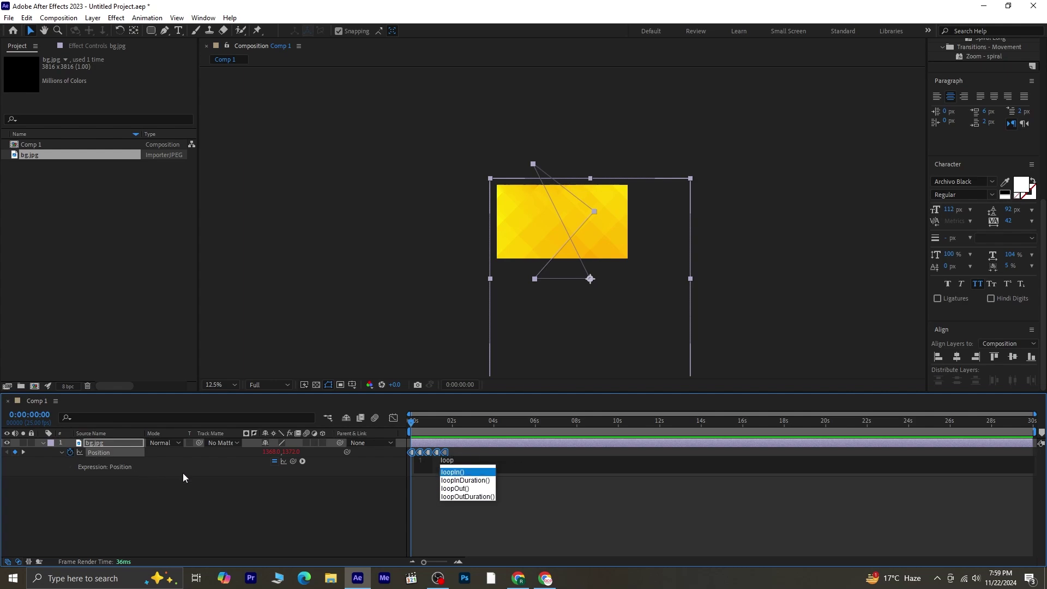
pyautogui.click(451, 489)
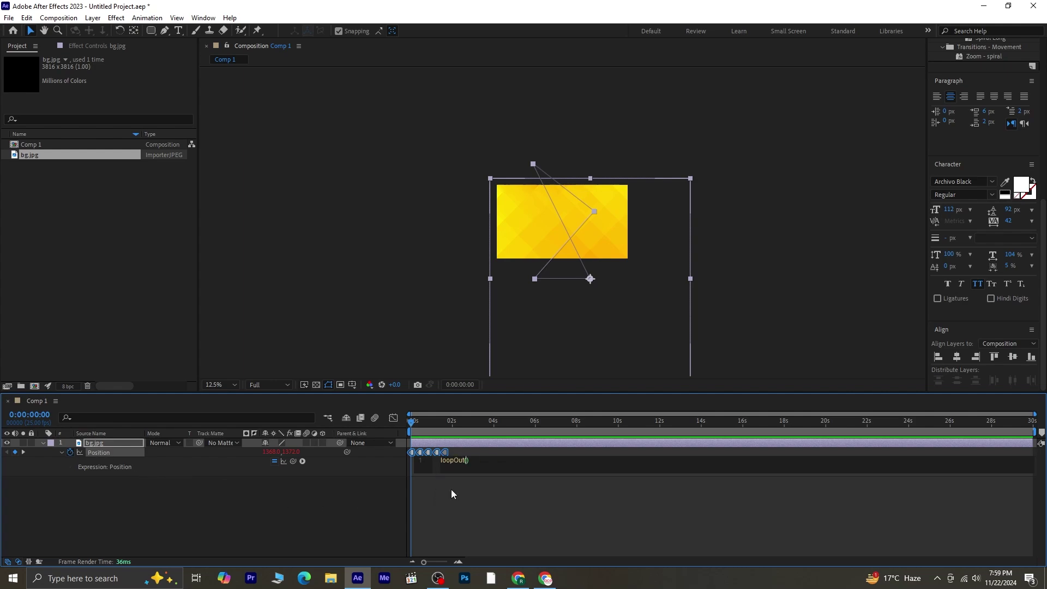
pyautogui.write('"')
pyautogui.click(471, 491)
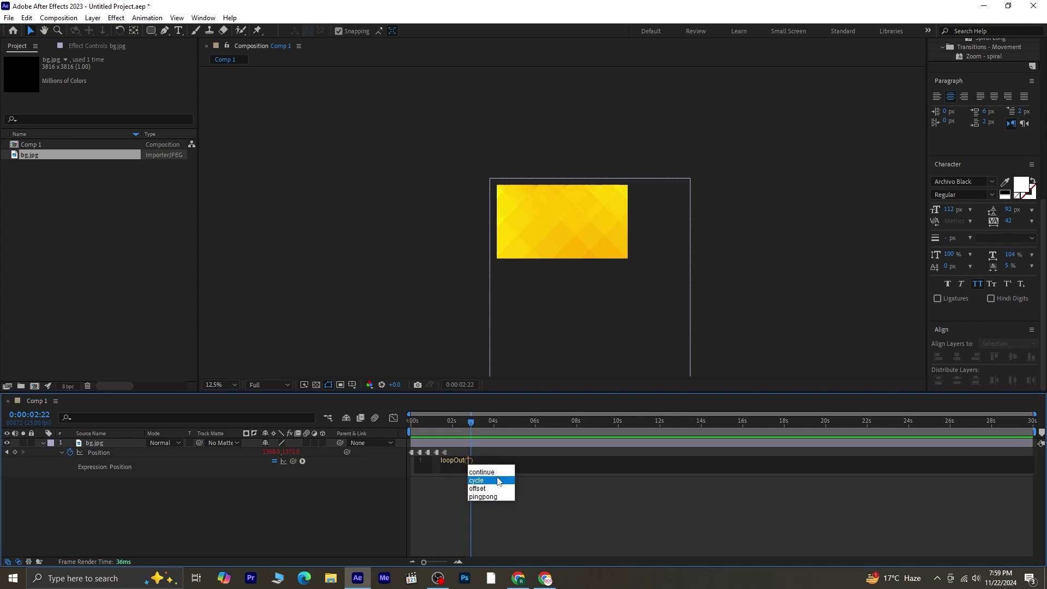
pyautogui.click(485, 486)
pyautogui.moveTo(471, 423); pyautogui.dragTo(312, 439)
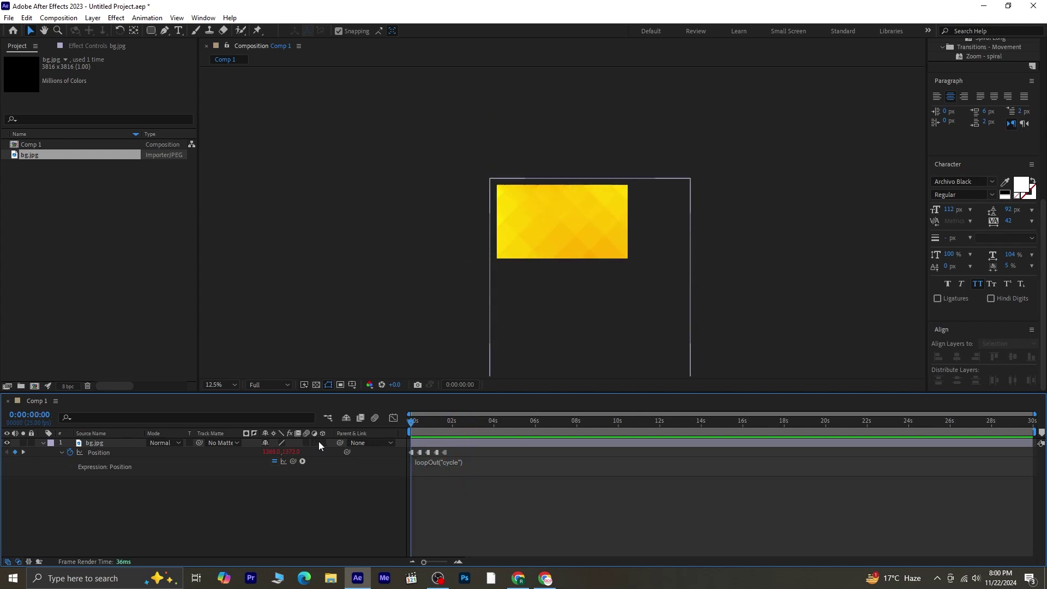
pyautogui.hotkey('ctrl', 'shift', 'h')
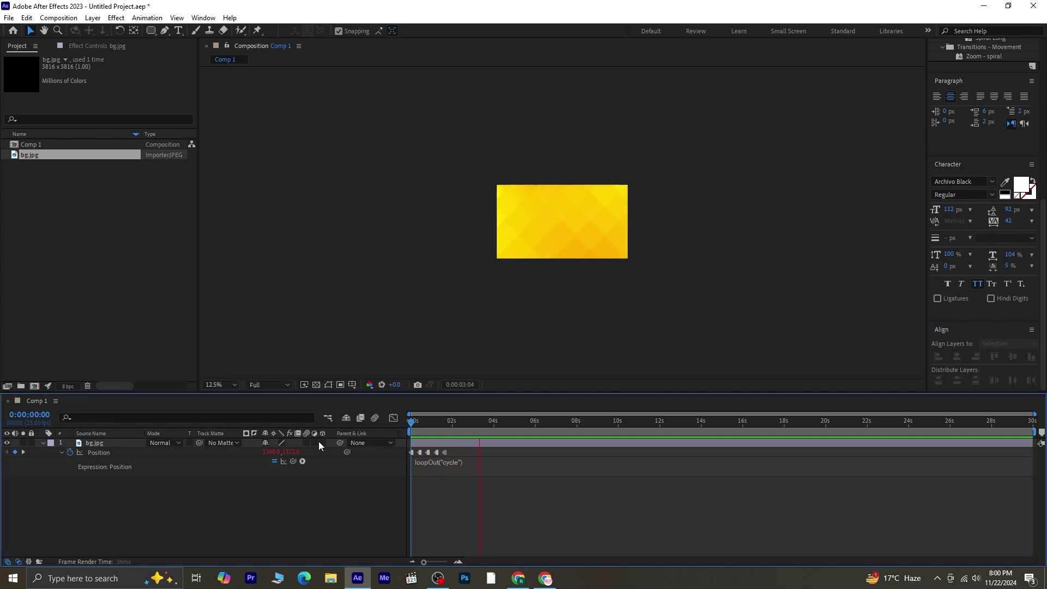
# - Shift the last Position keyframes slightly later and fit the composition in the viewer
pyautogui.click(507, 420)
pyautogui.moveTo(447, 453)
pyautogui.mouseDown()
pyautogui.moveTo(401, 457)
pyautogui.moveTo(448, 453)
pyautogui.mouseUp()
pyautogui.click(228, 385)
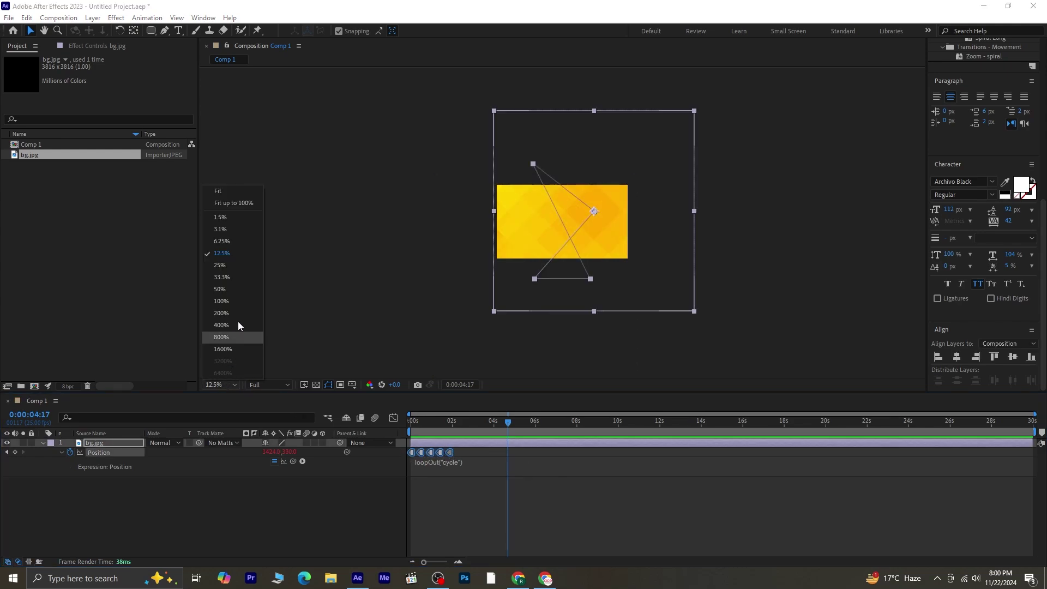
pyautogui.click(230, 192)
# - Preview the looping background from the start and collapse the bg.jpg layer's properties
pyautogui.moveTo(508, 426); pyautogui.dragTo(307, 451)
pyautogui.click(369, 511)
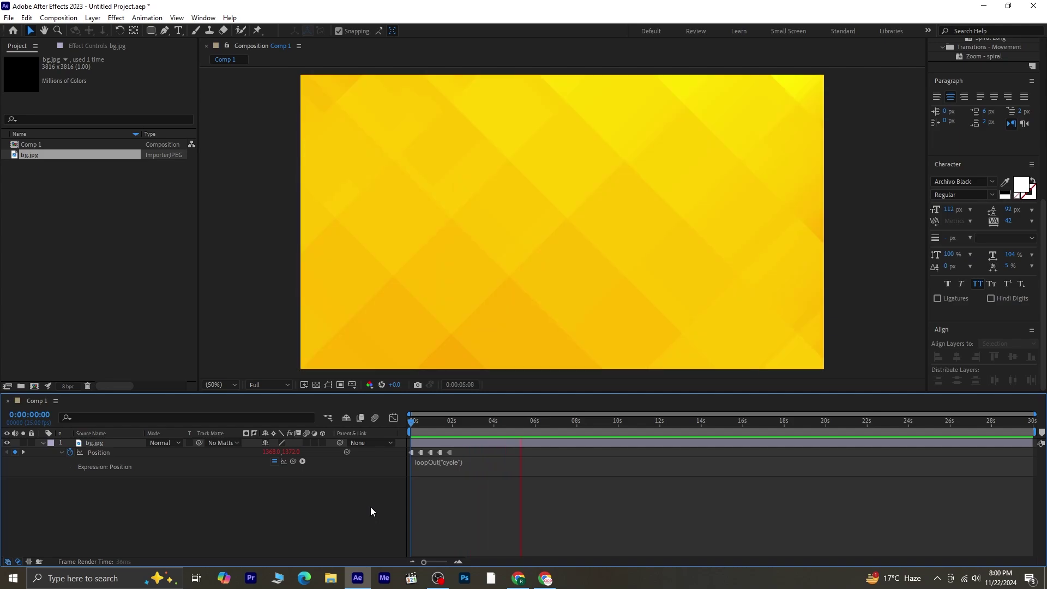
pyautogui.click(535, 447)
pyautogui.moveTo(535, 418); pyautogui.dragTo(313, 454)
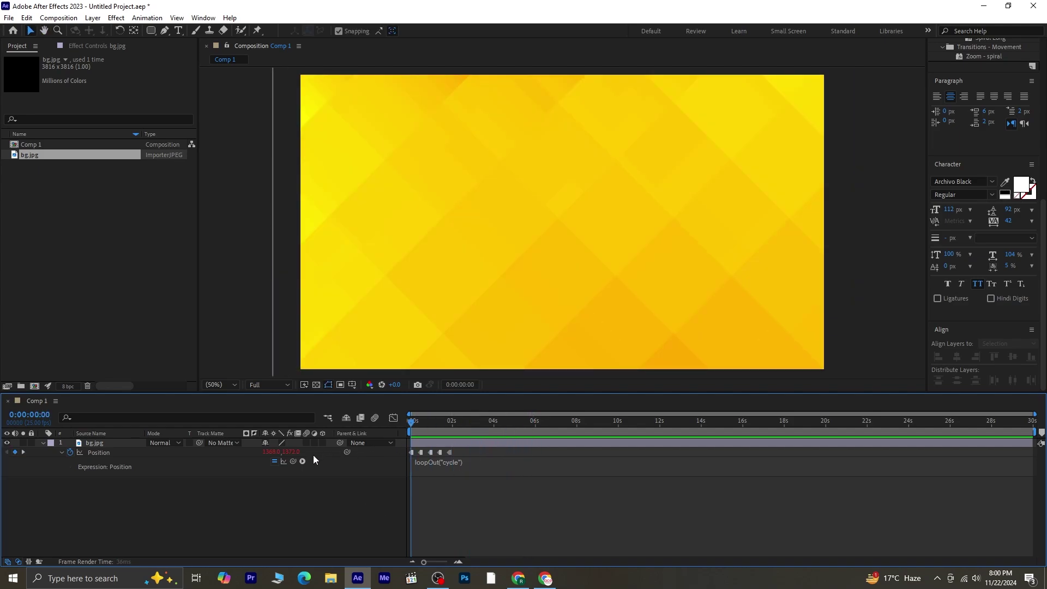
pyautogui.click(43, 443)
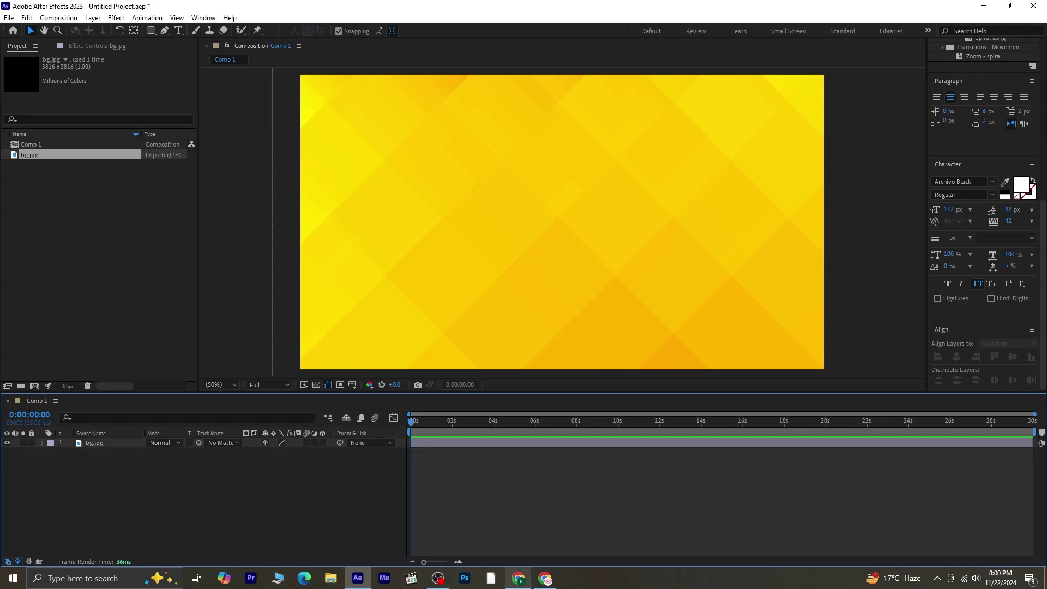
# - Add the headline 'SHOP ALL YOUR / FAVORITE ITEMS' on two lines, centred in the comp
pyautogui.click(179, 31)
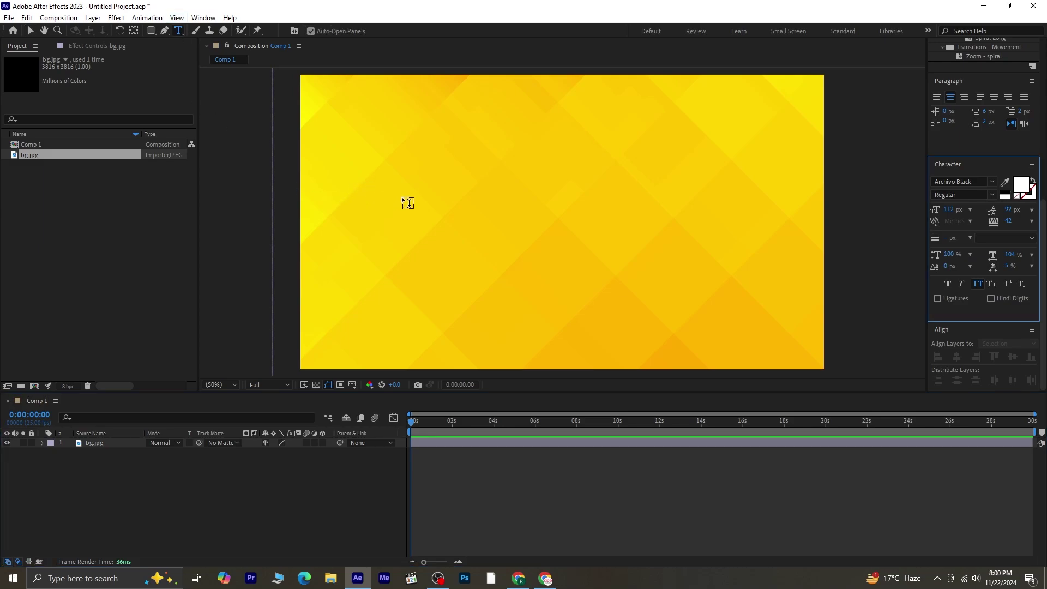
pyautogui.click(456, 177)
pyautogui.hotkey('ctrl', 'v')
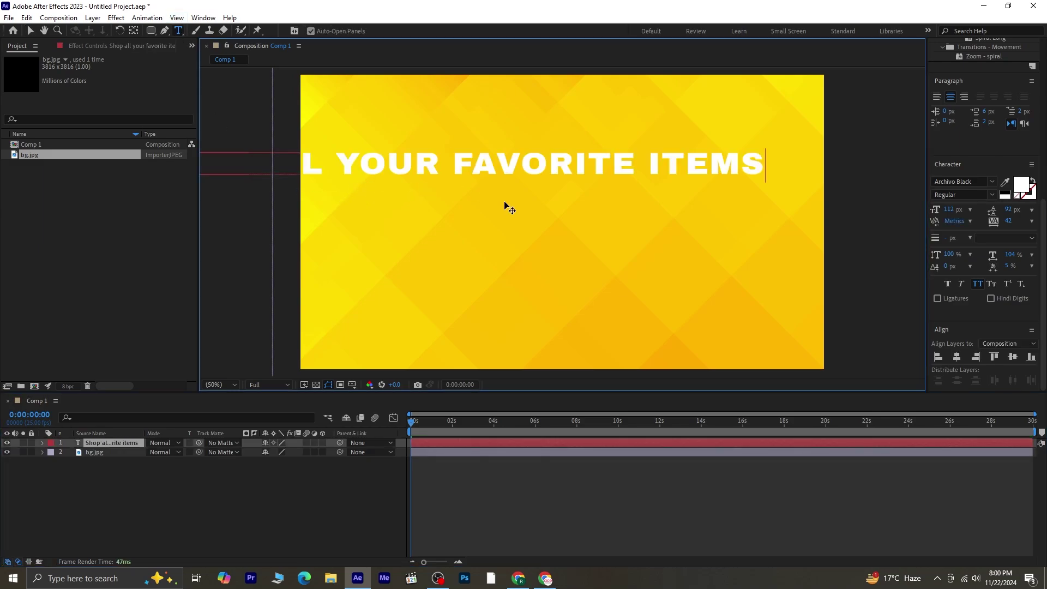
pyautogui.click(457, 162)
pyautogui.press('Return')
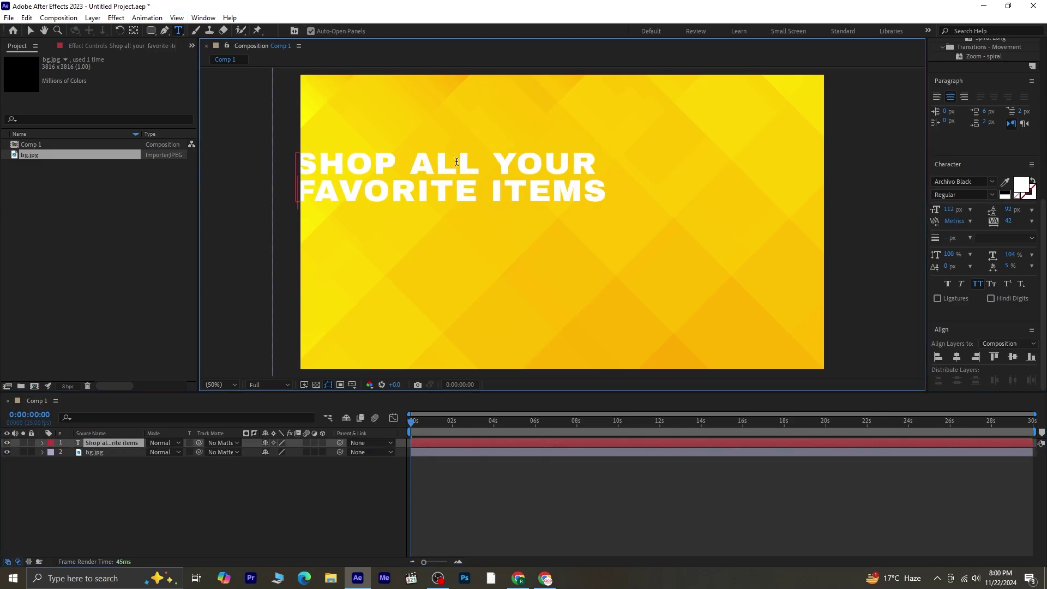
pyautogui.hotkey('ctrl', 'a')
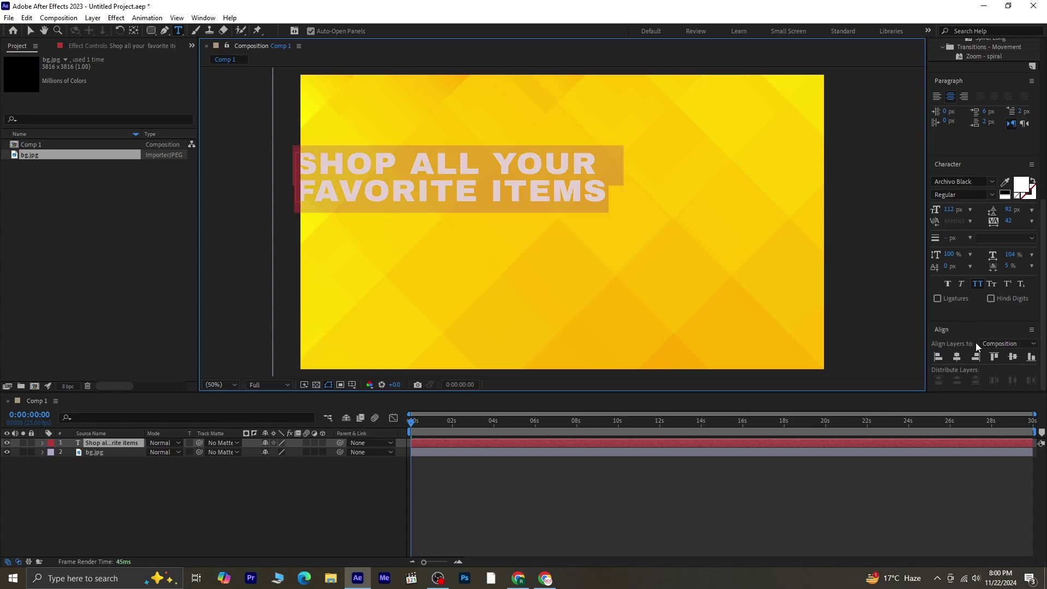
pyautogui.click(957, 357)
pyautogui.click(1013, 357)
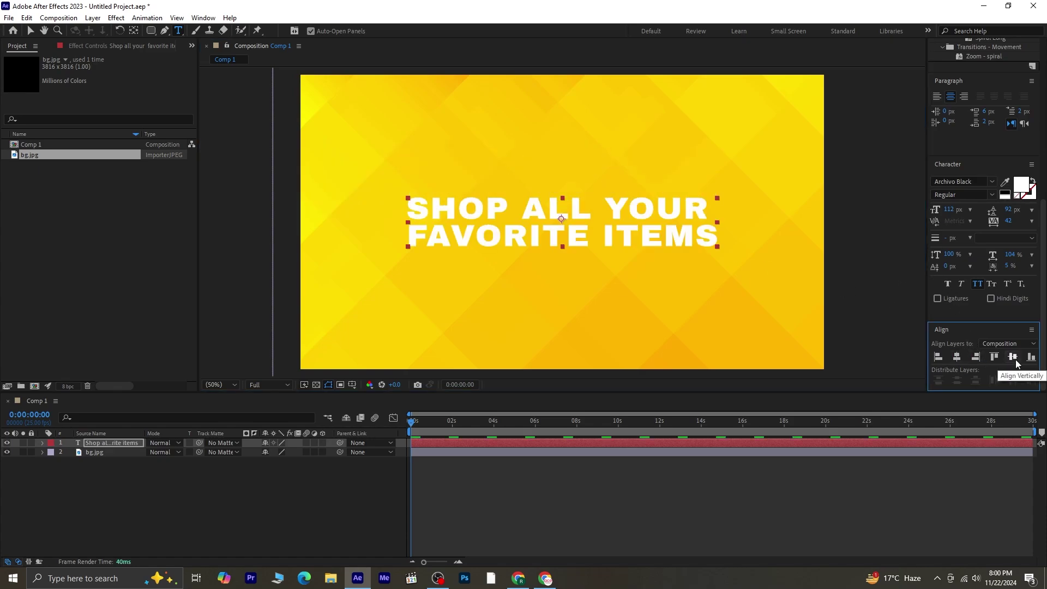
# - Select the headline text and increase its font size
pyautogui.click(711, 205)
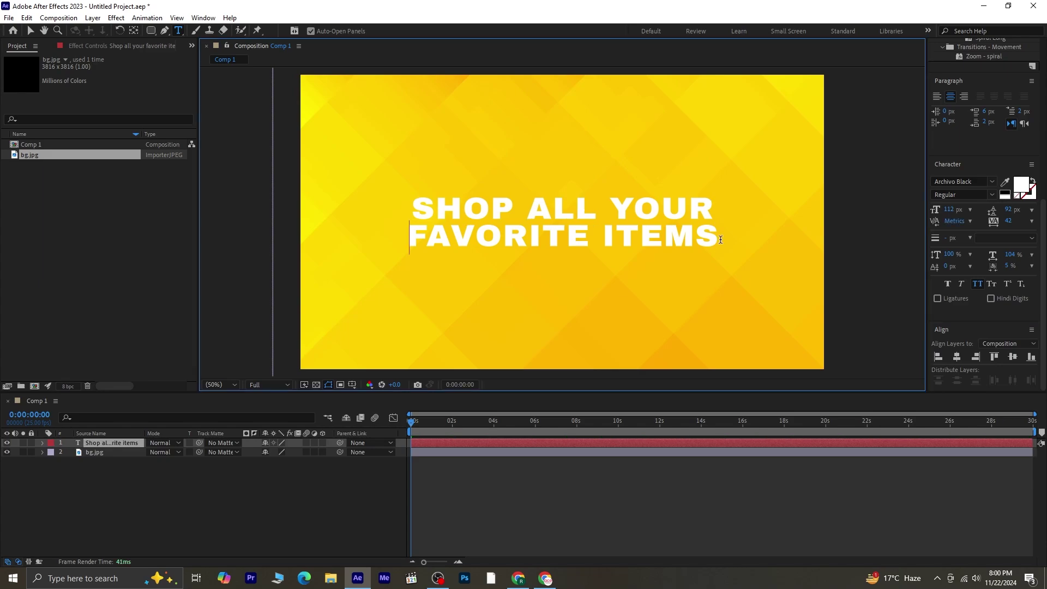
pyautogui.moveTo(719, 239); pyautogui.dragTo(410, 208)
pyautogui.moveTo(950, 215); pyautogui.dragTo(953, 210)
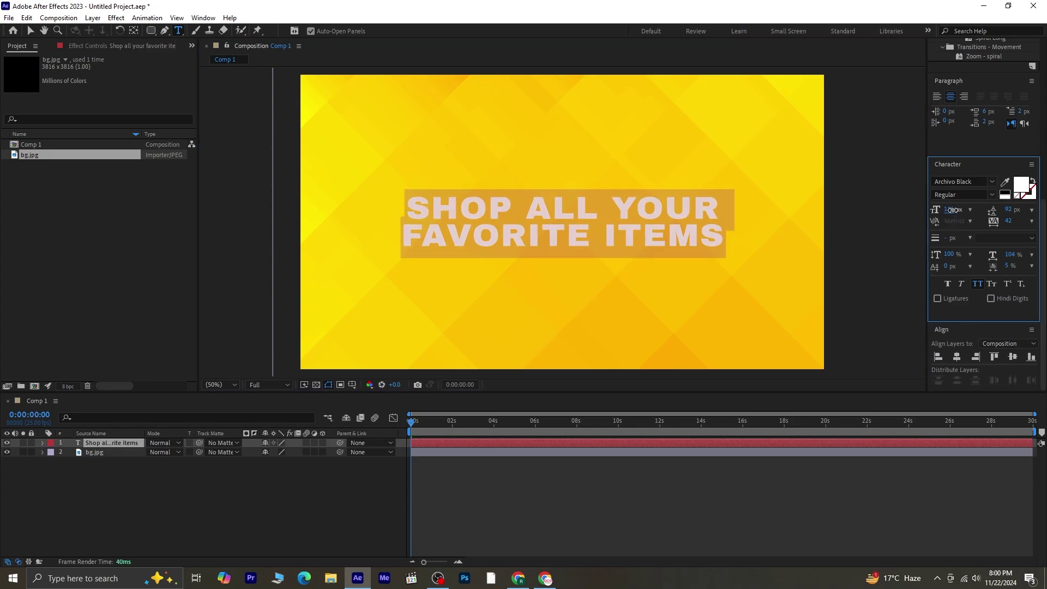
# - Apply a Drop Shadow to the headline and set its Softness to 43
pyautogui.scroll(10, 1043, 174)
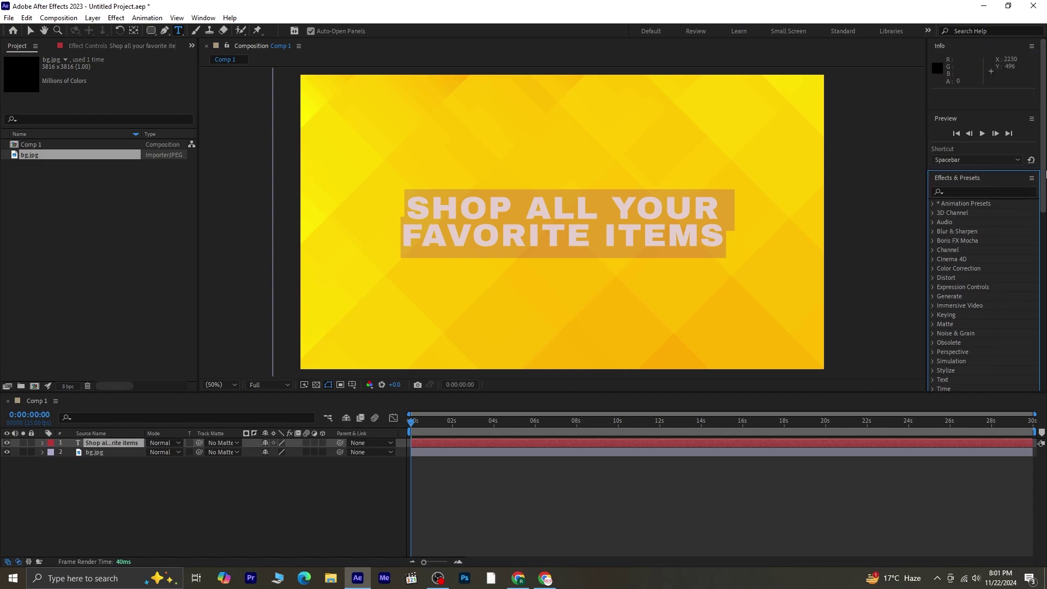
pyautogui.click(984, 191)
pyautogui.write('dr')
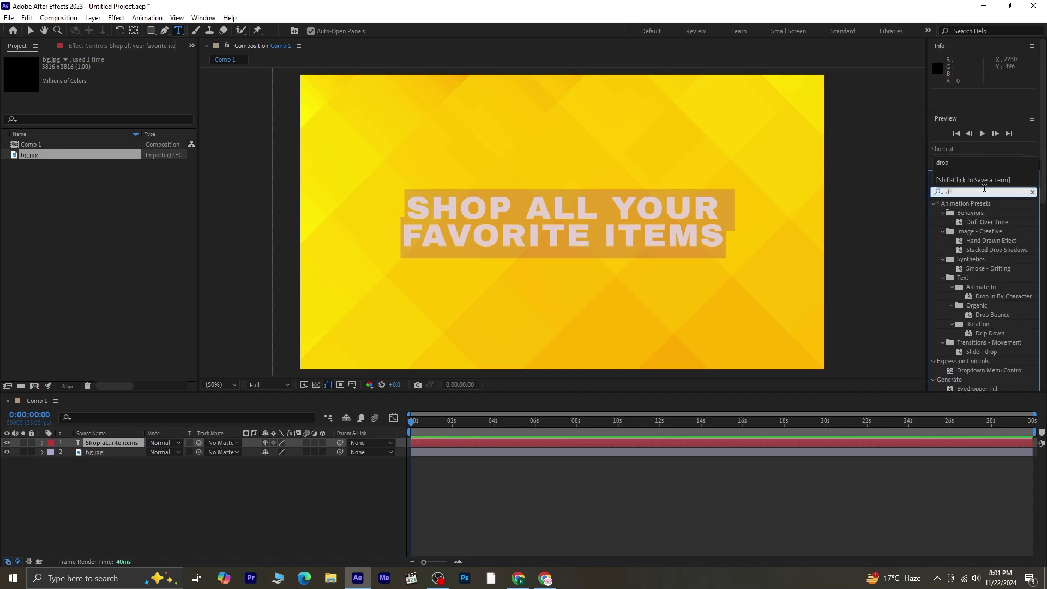
pyautogui.write('op')
pyautogui.doubleClick(985, 342)
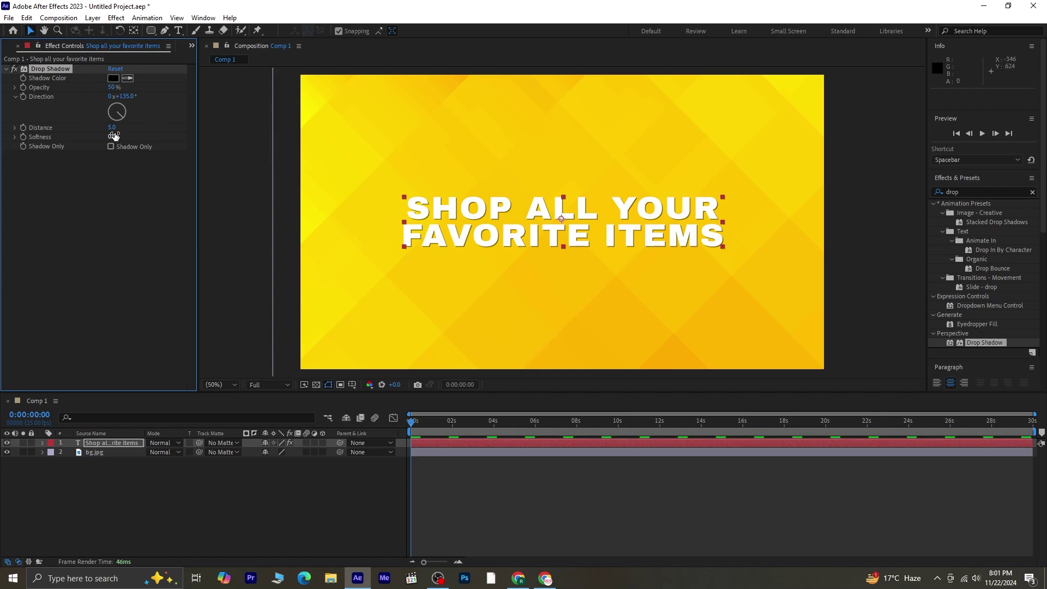
pyautogui.moveTo(113, 136); pyautogui.dragTo(136, 135)
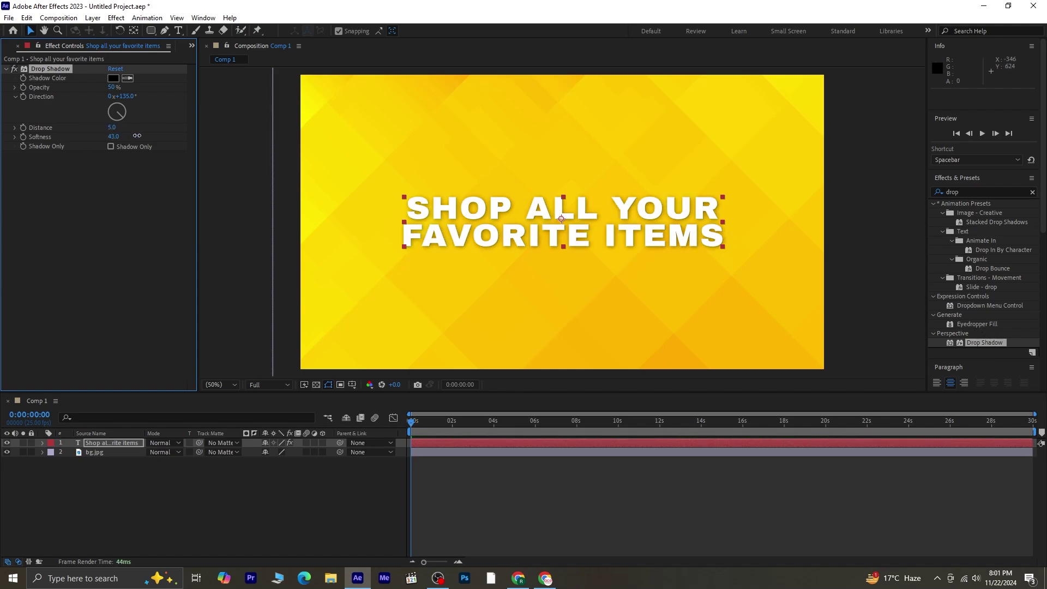
pyautogui.click(970, 192)
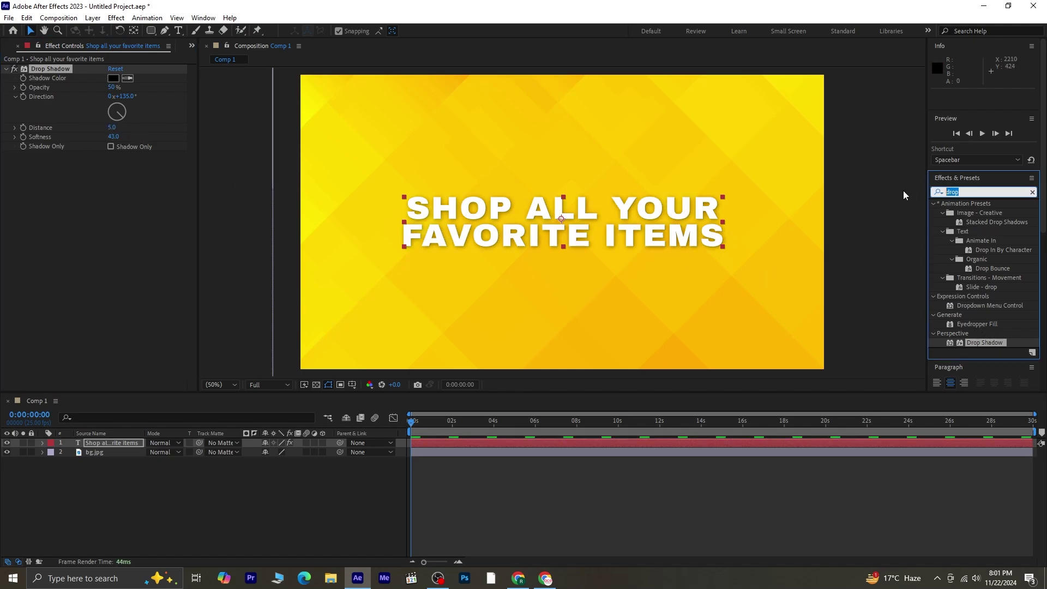
# - Apply the Center Spiral animation preset to the headline and preview it
pyautogui.write('spira')
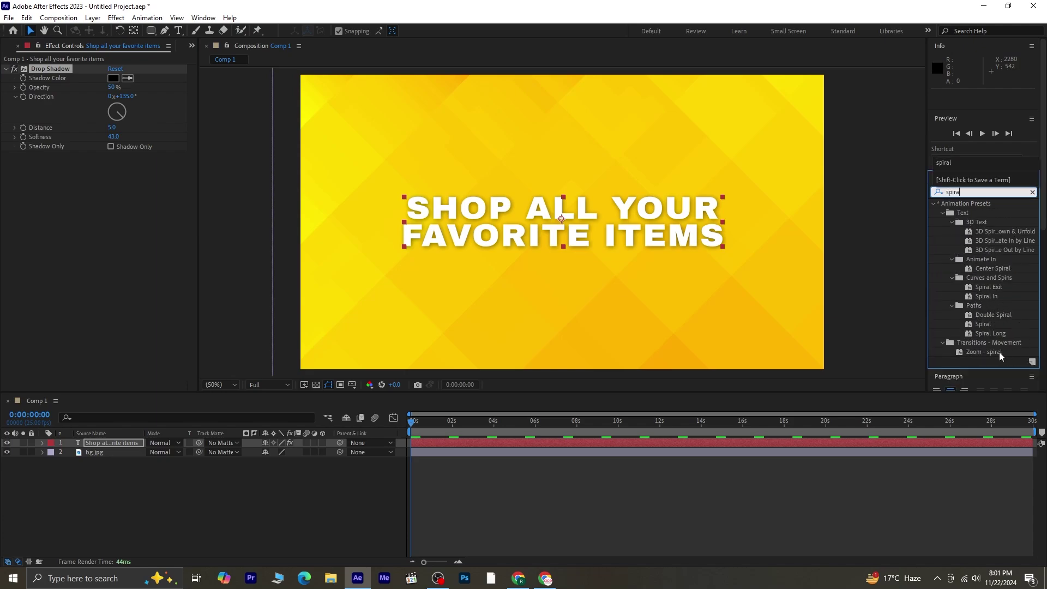
pyautogui.doubleClick(993, 268)
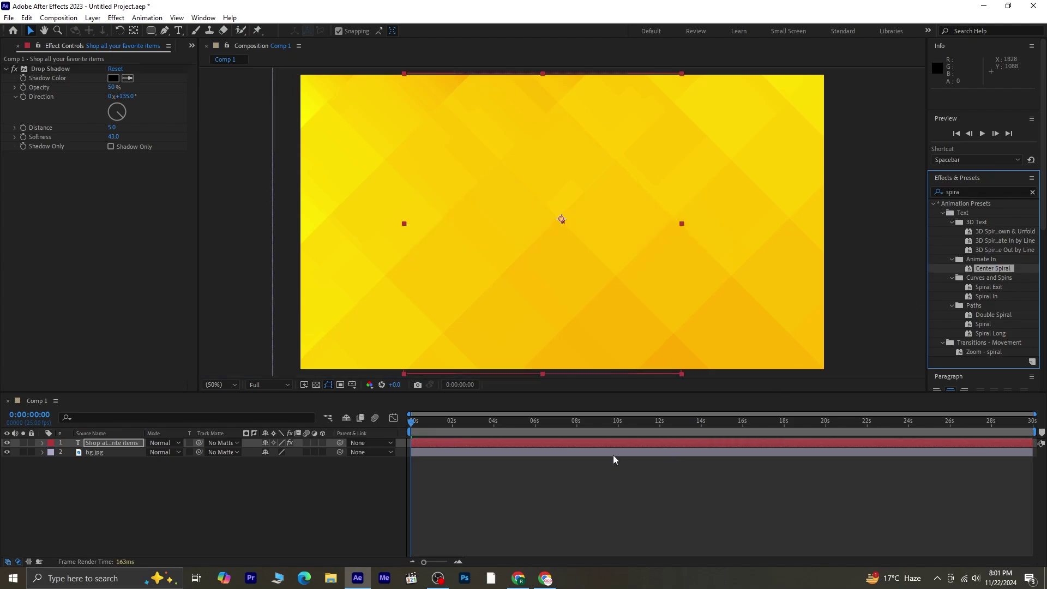
pyautogui.click(261, 474)
pyautogui.press('space')
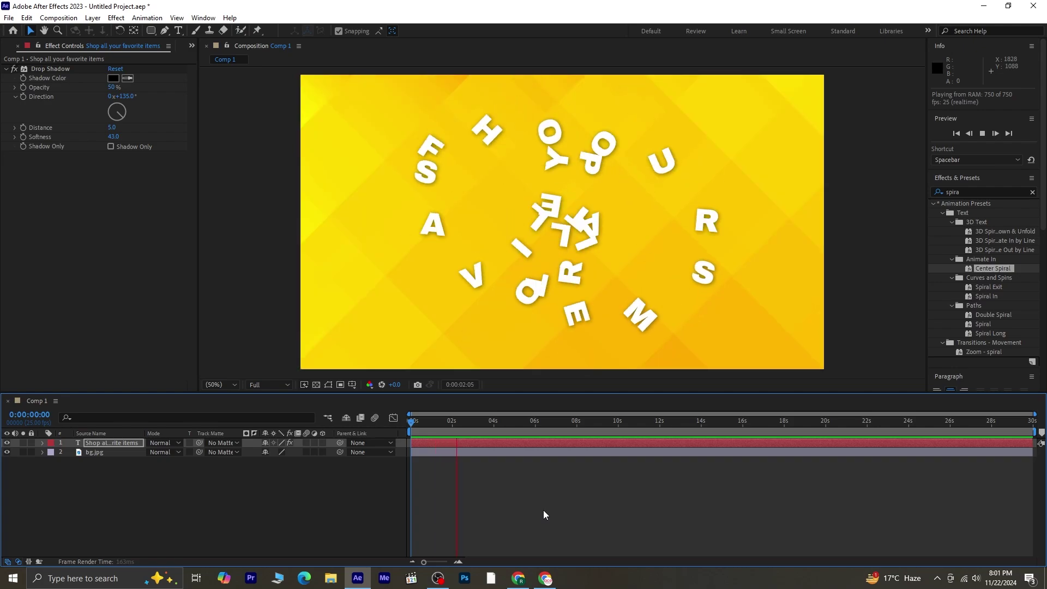
pyautogui.press('space')
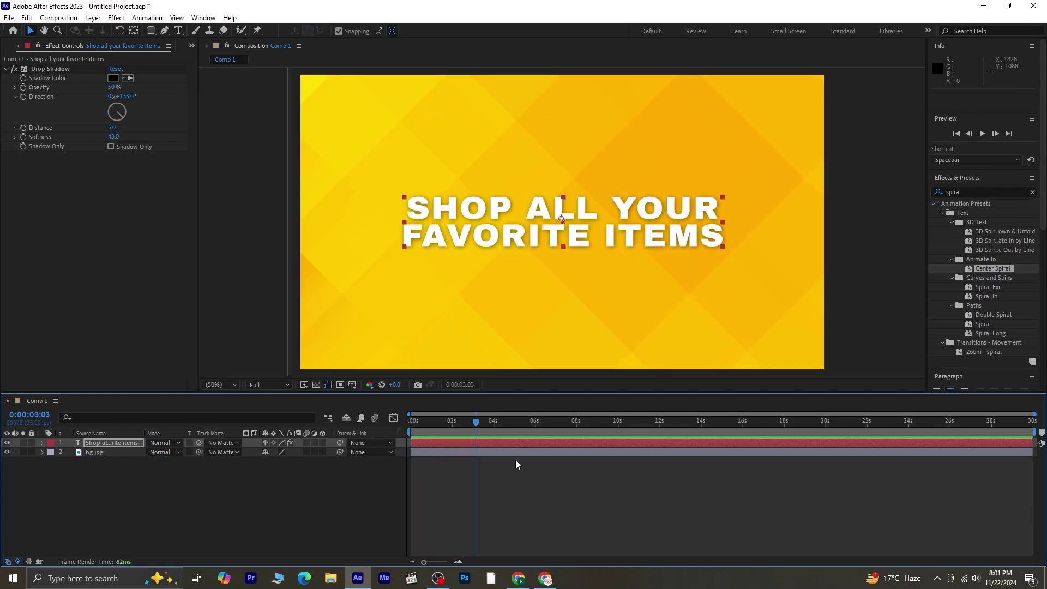
# - Shift the headline's spiral animation keyframes earlier and preview the result
pyautogui.press('u')
pyautogui.moveTo(494, 476); pyautogui.dragTo(426, 455)
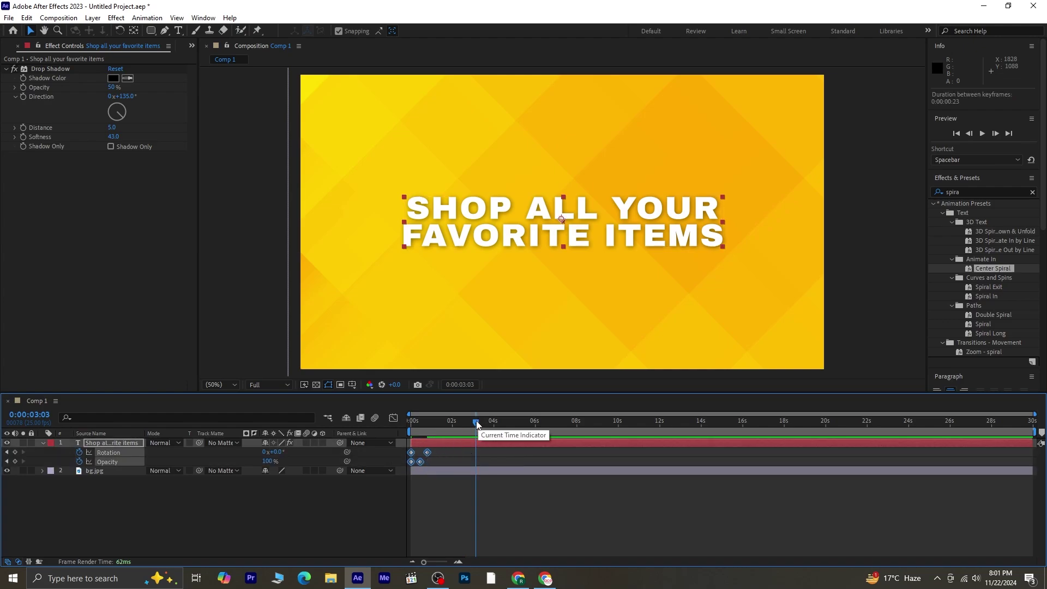
pyautogui.moveTo(476, 422); pyautogui.dragTo(300, 456)
pyautogui.press('space')
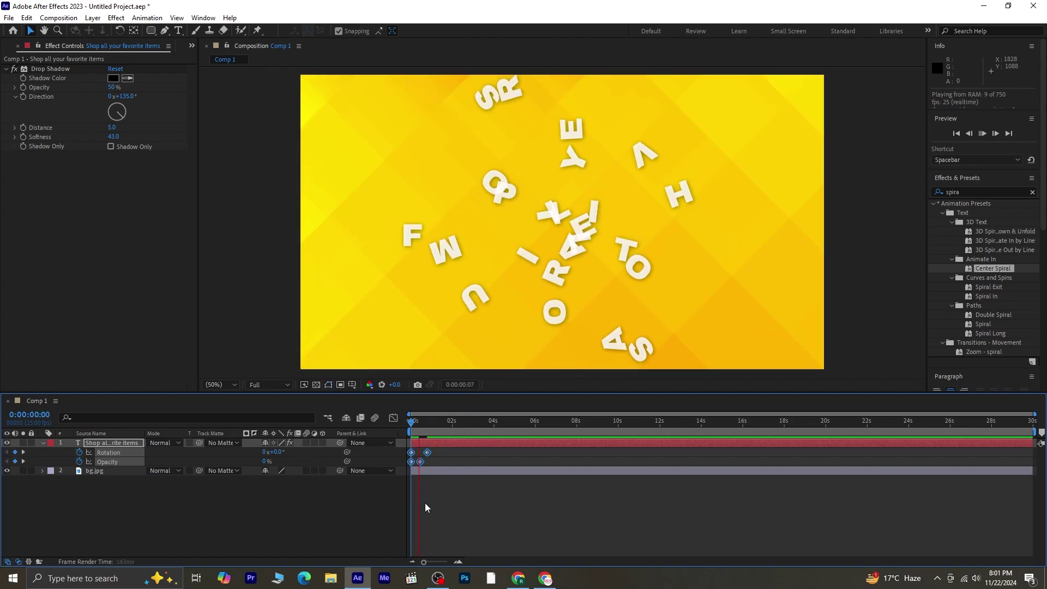
pyautogui.press('space')
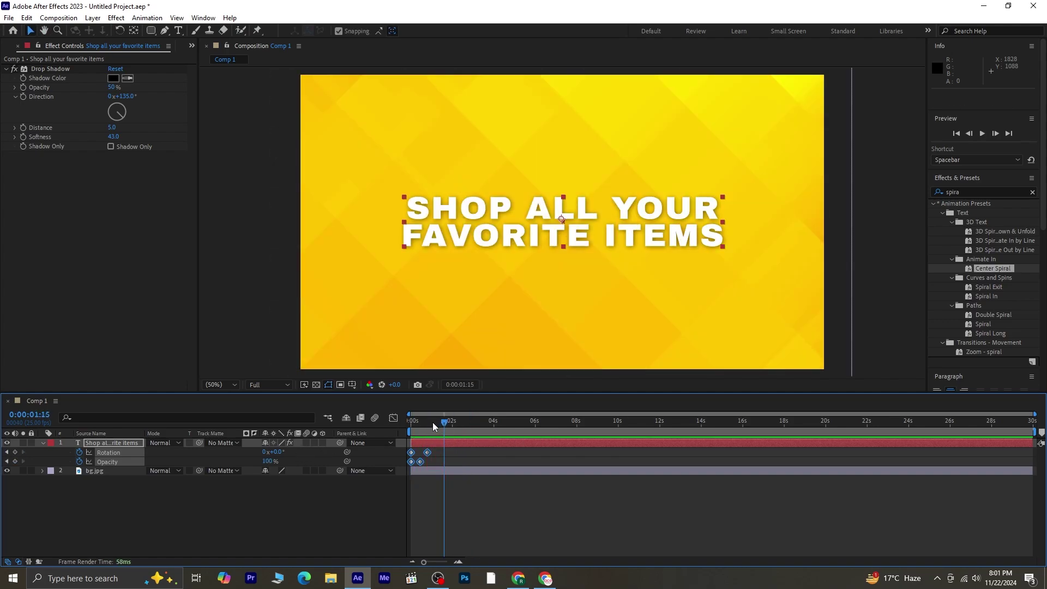
# - Align the Opacity keyframe with the Rotation keyframe at 20 frames, preview, and collapse properties
pyautogui.press('Home')
pyautogui.hotkey('ctrl', 'Down')
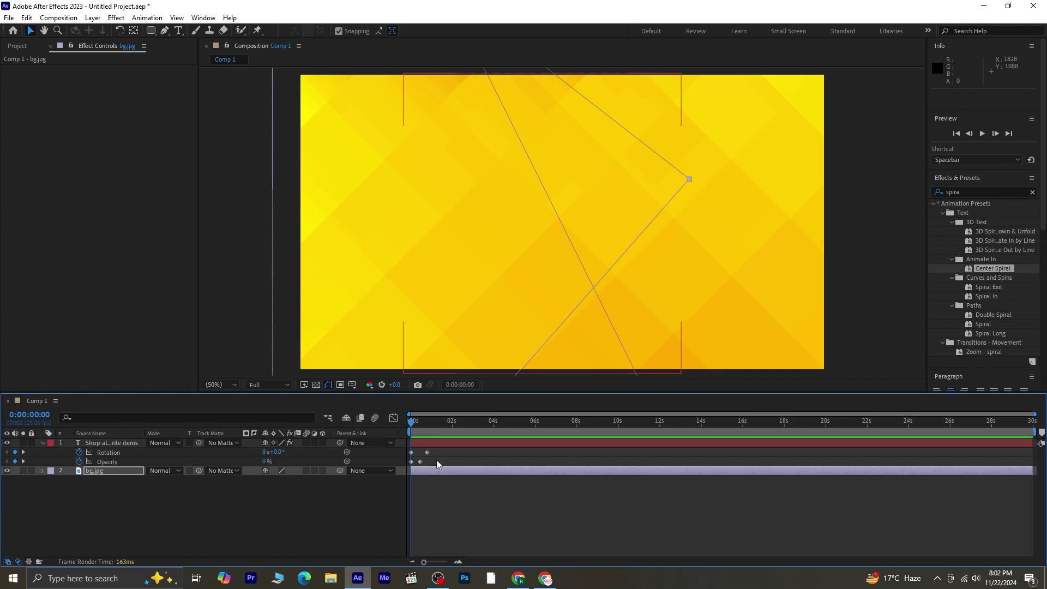
pyautogui.moveTo(420, 461); pyautogui.dragTo(428, 463)
pyautogui.press('space')
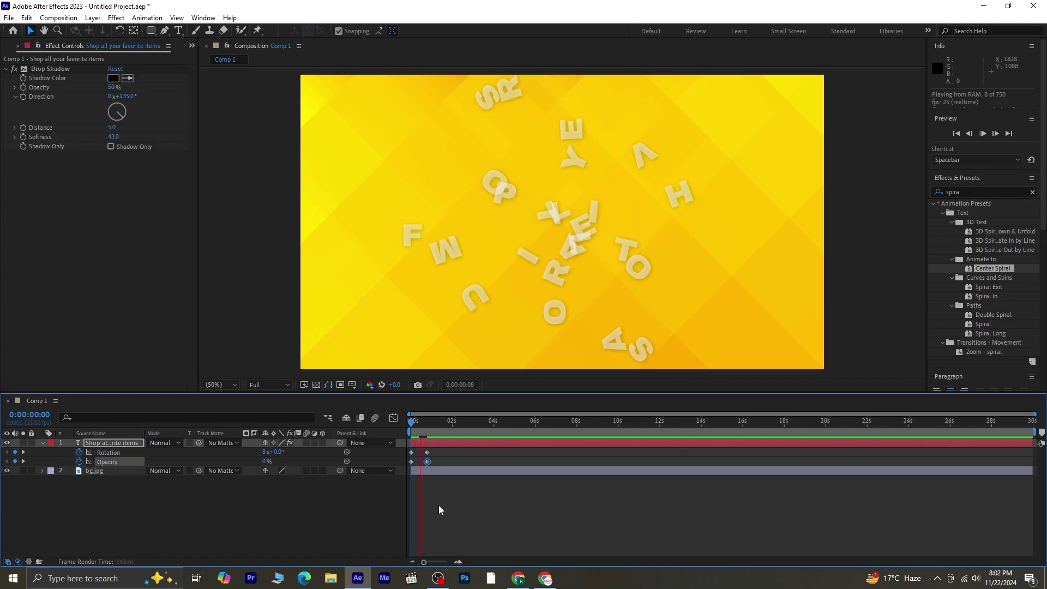
pyautogui.press('space')
pyautogui.click(43, 443)
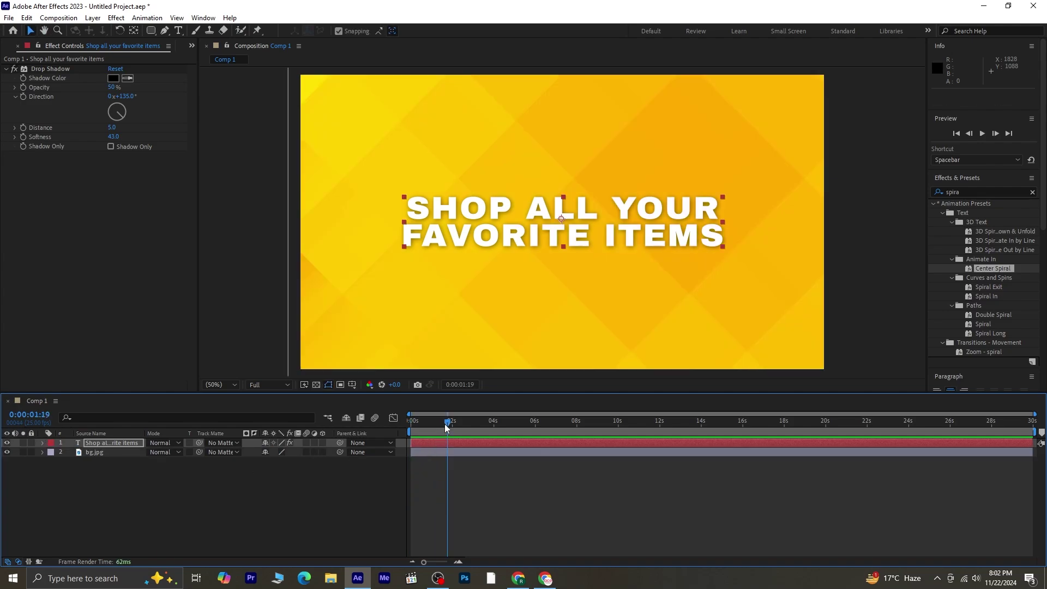
# - Trim the headline layer's out point to 0:00:02:01 and bring up the Project panel
pyautogui.moveTo(445, 424); pyautogui.dragTo(450, 431)
pyautogui.click(458, 444)
pyautogui.hotkey('alt', ']')
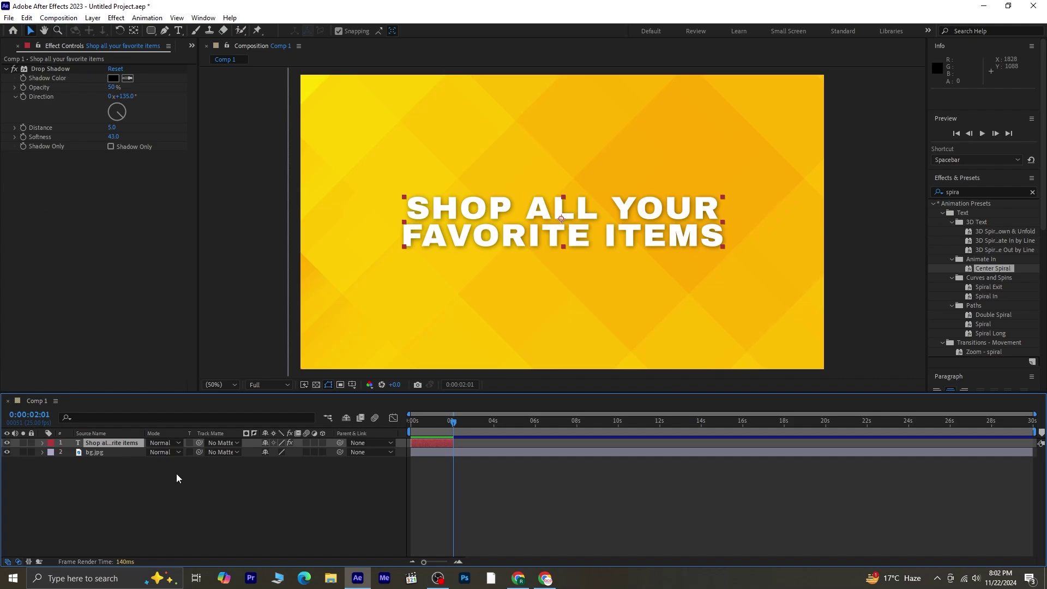
pyautogui.click(193, 47)
# - Create an empty Comp 2 with its width set to 3299 px (3299×1080)
pyautogui.click(212, 61)
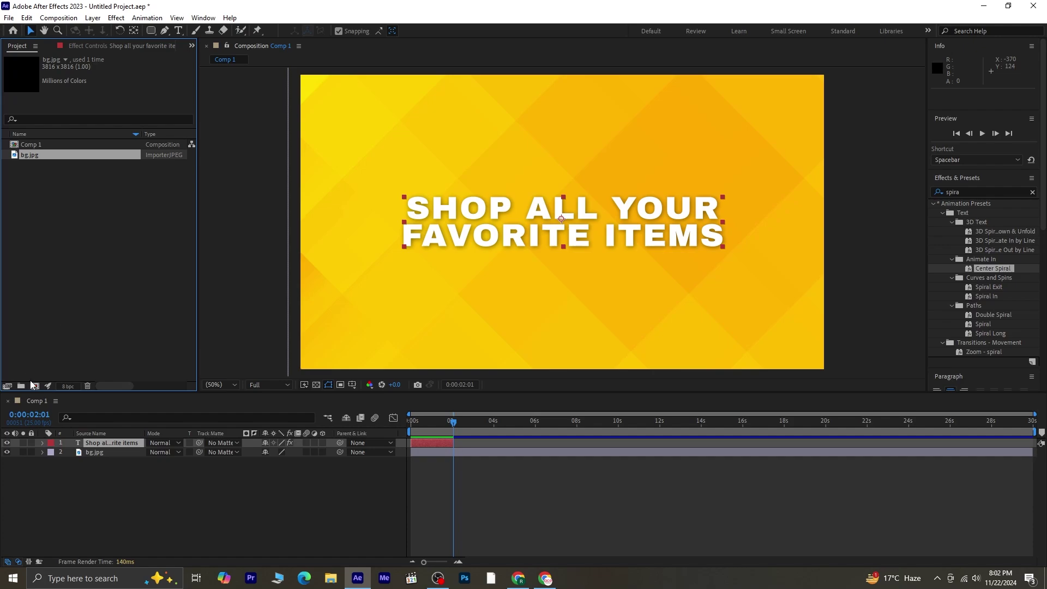
pyautogui.click(34, 386)
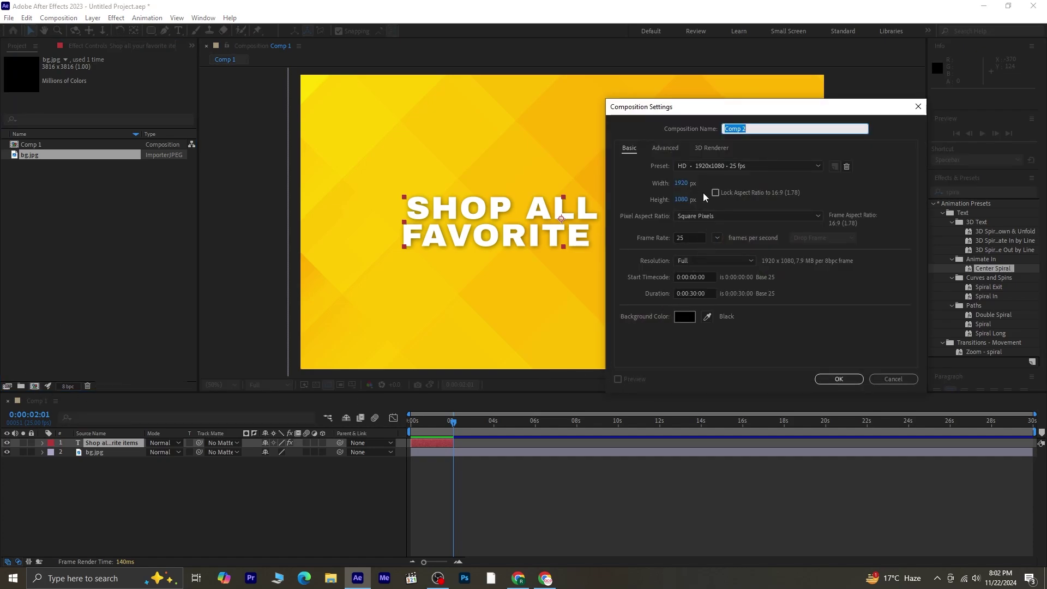
pyautogui.moveTo(677, 184); pyautogui.dragTo(764, 190)
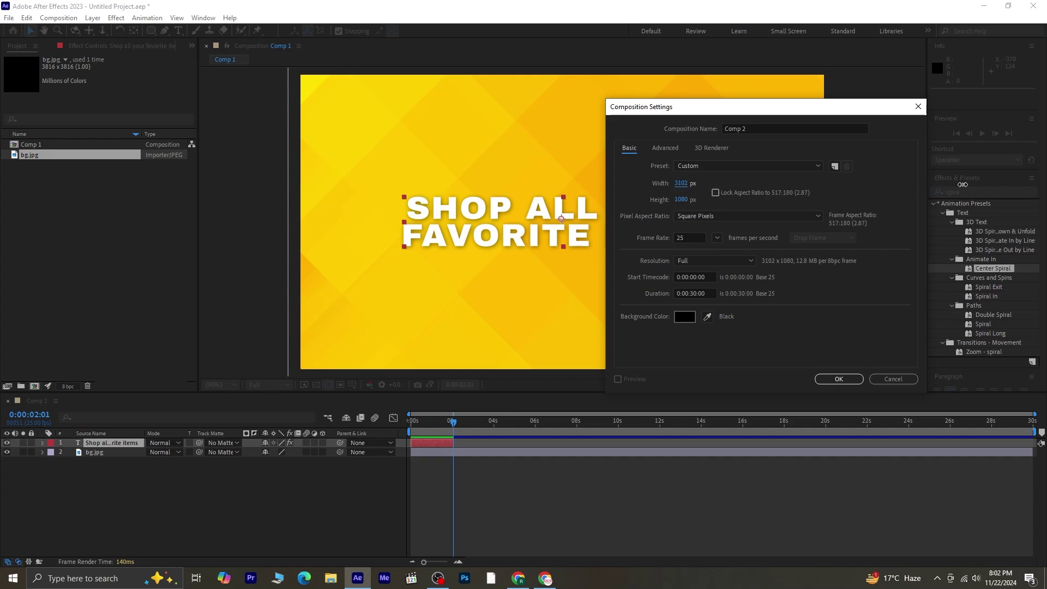
pyautogui.click(840, 379)
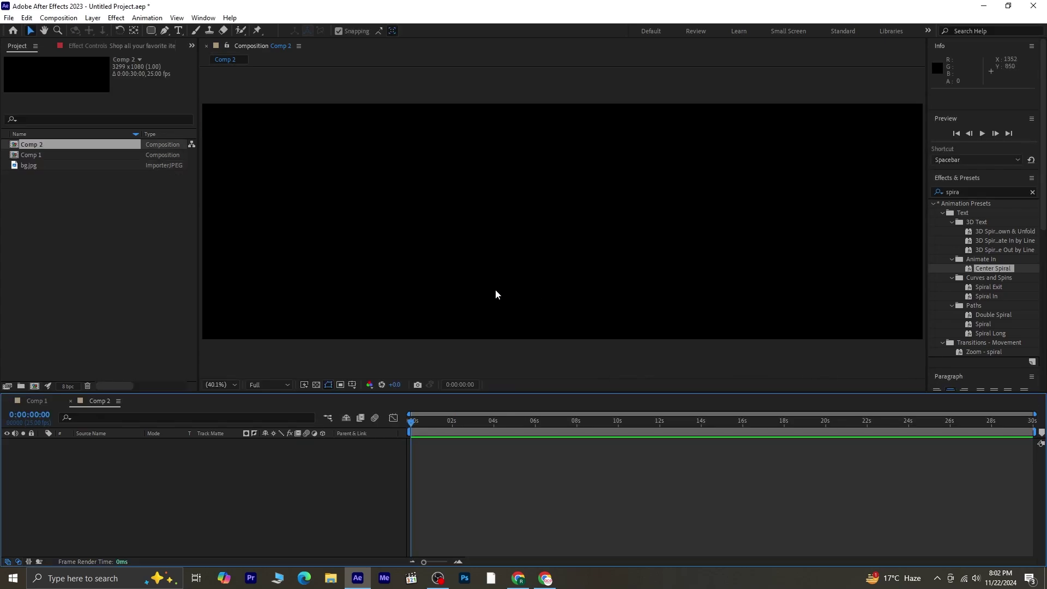
pyautogui.click(224, 385)
pyautogui.click(230, 188)
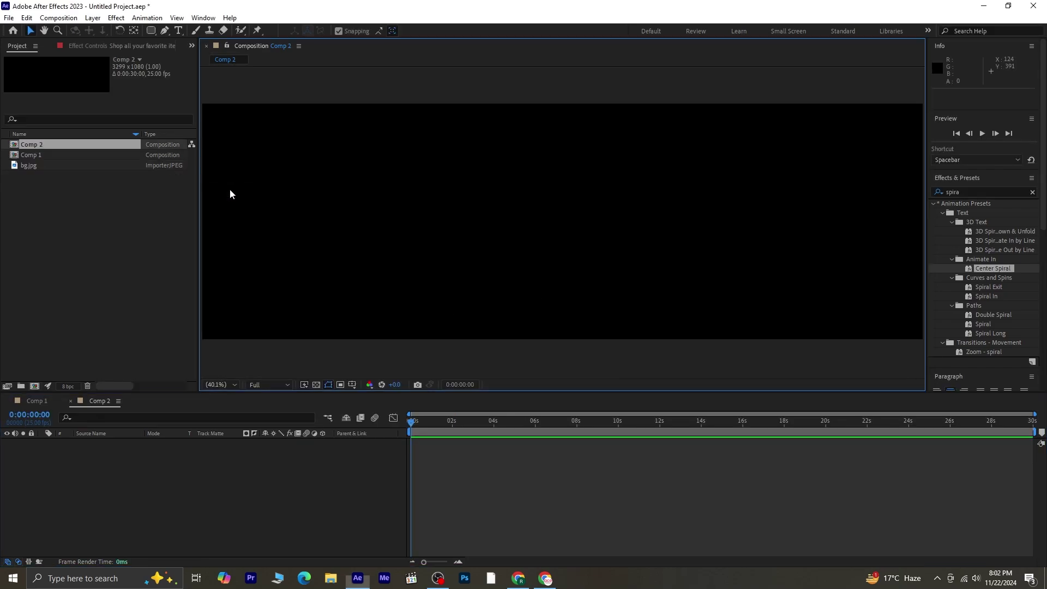
# - Import the seven product images Untitled-1_Layer 1–7.jpg into the project
pyautogui.scroll(-2, 521, 227)
pyautogui.rightClick(46, 226)
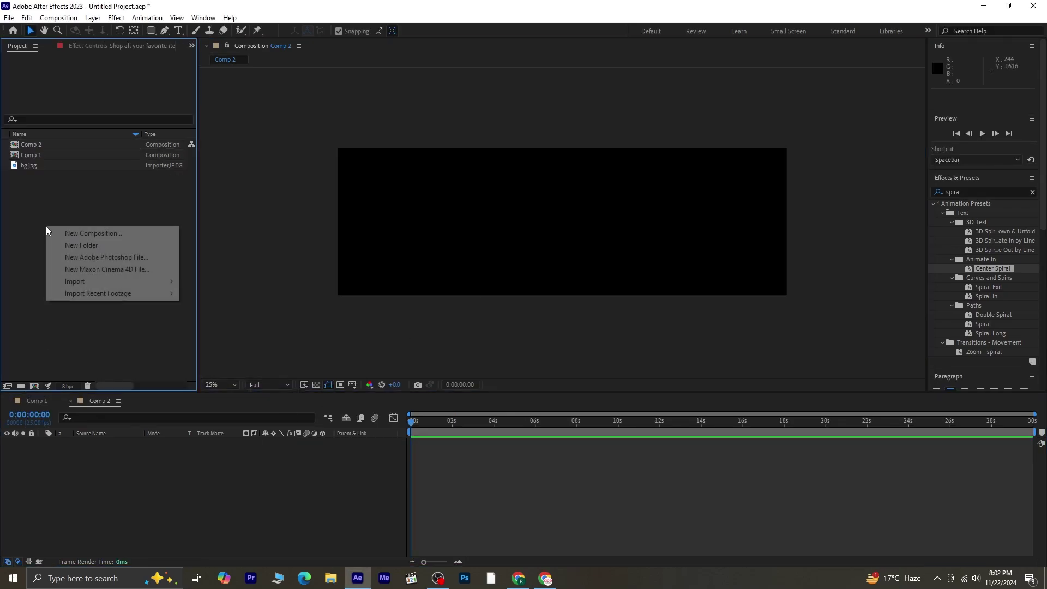
pyautogui.moveTo(164, 281)
pyautogui.click(214, 282)
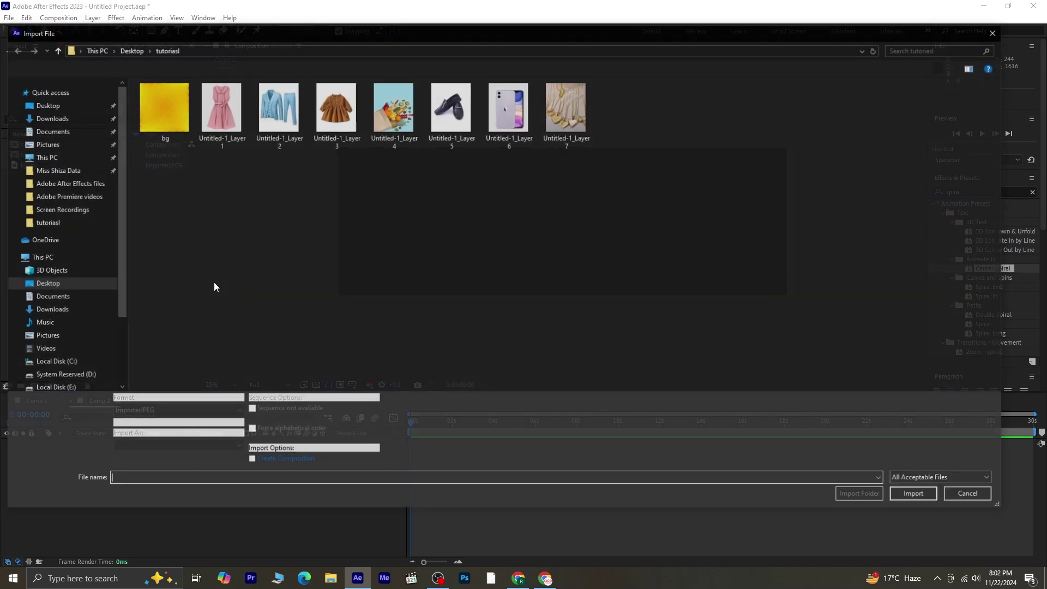
pyautogui.moveTo(594, 184); pyautogui.dragTo(221, 127)
pyautogui.click(916, 495)
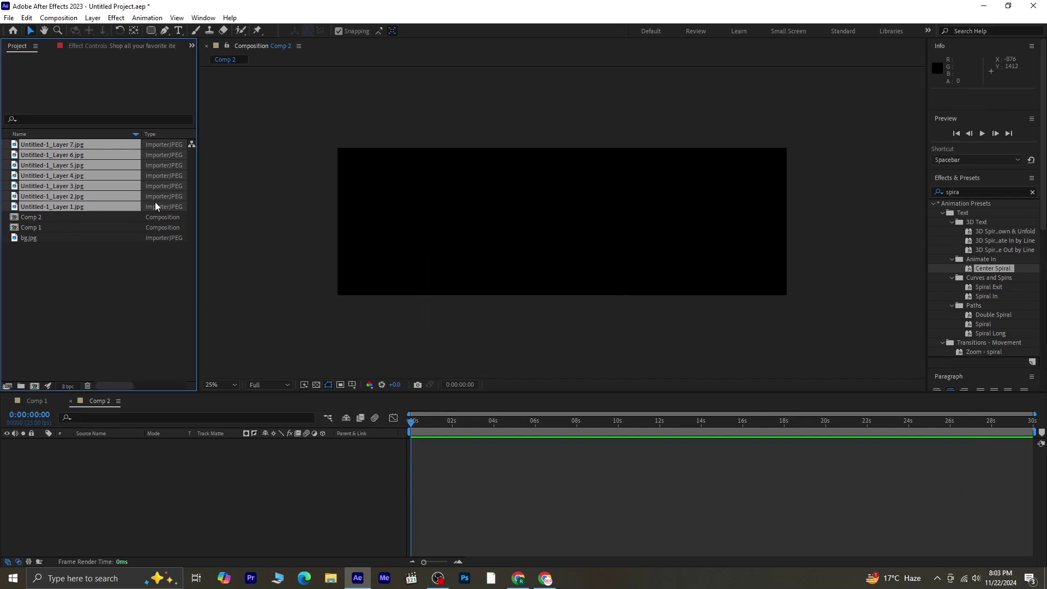
# - Add the seven product images to Comp 2, moving the dress left and the necklace right
pyautogui.moveTo(101, 169); pyautogui.dragTo(112, 474)
pyautogui.click(149, 535)
pyautogui.moveTo(543, 239); pyautogui.dragTo(268, 242)
pyautogui.click(113, 498)
pyautogui.moveTo(600, 276); pyautogui.dragTo(865, 248)
# - Distribute all seven images evenly by horizontal centre and align their vertical centres
pyautogui.moveTo(271, 131); pyautogui.dragTo(876, 264)
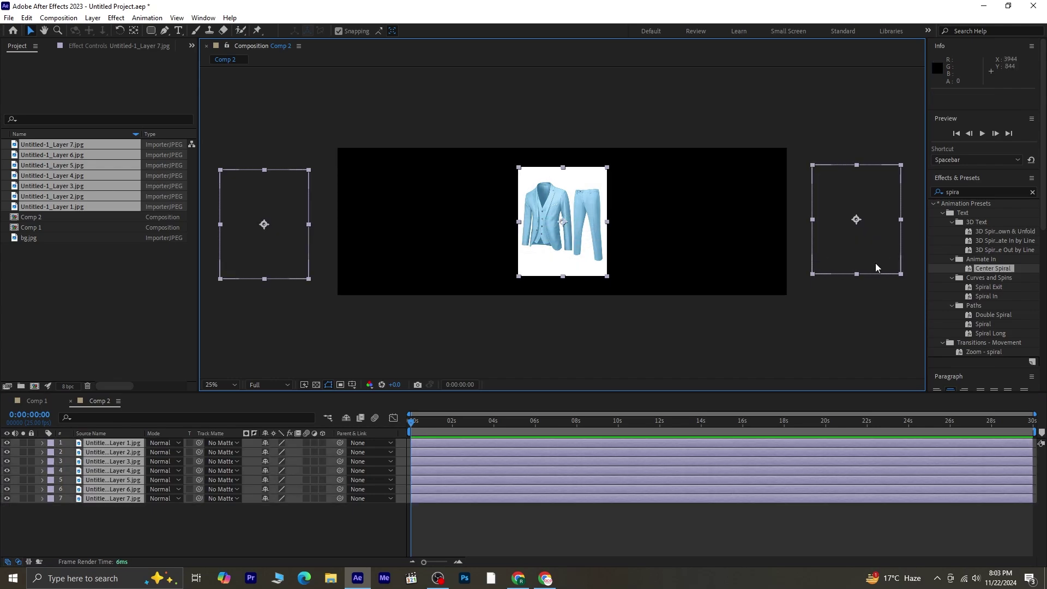
pyautogui.scroll(-6, 1041, 261)
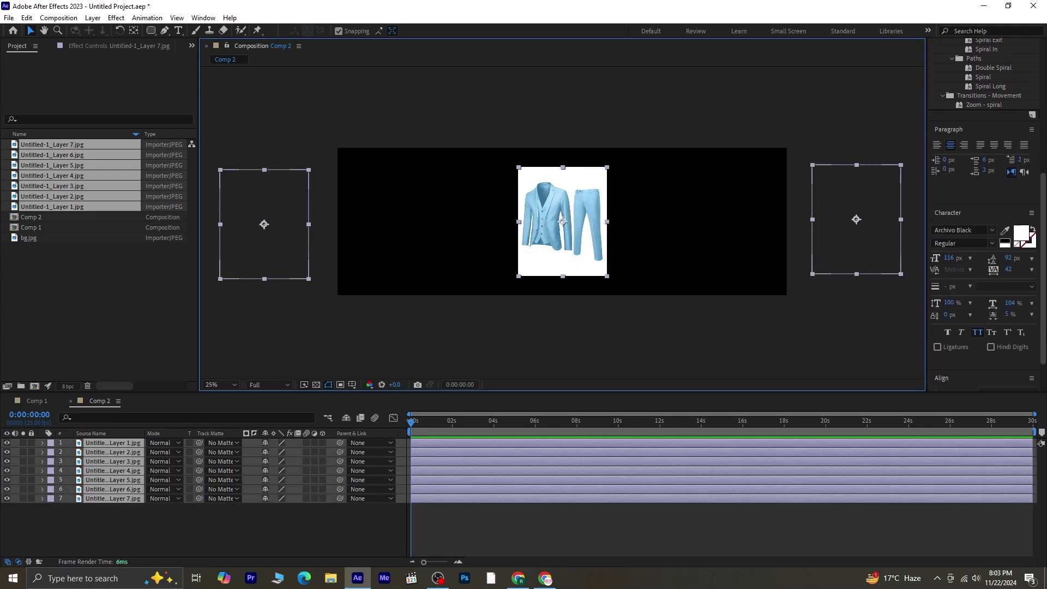
pyautogui.click(1013, 380)
pyautogui.click(1013, 358)
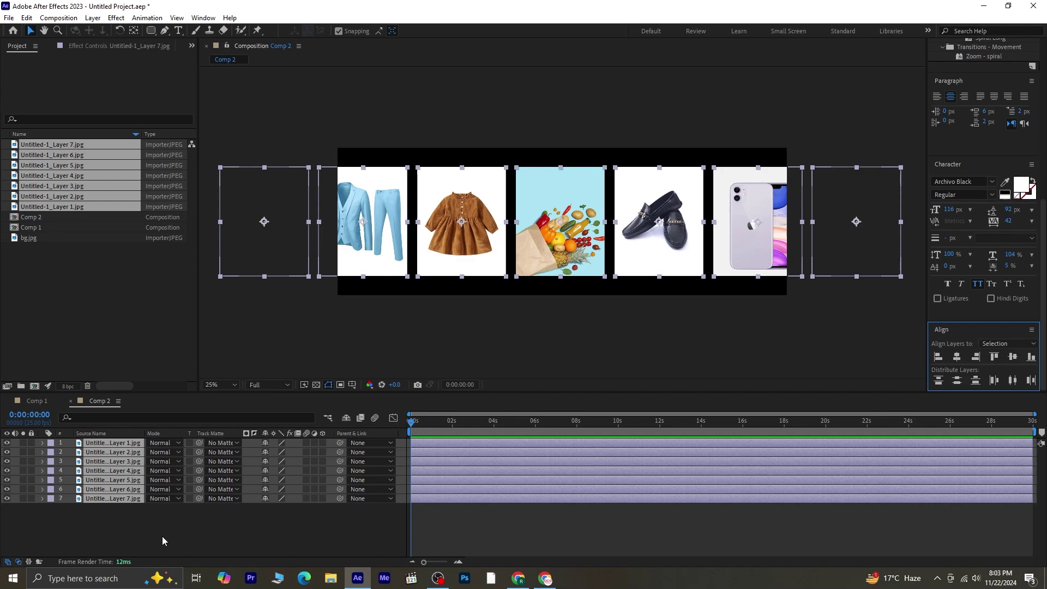
# - Shift the whole image row right so the pink dress shows at the left
pyautogui.click(162, 536)
pyautogui.click(514, 222)
pyautogui.moveTo(284, 124); pyautogui.dragTo(860, 256)
pyautogui.moveTo(260, 247); pyautogui.dragTo(384, 241)
pyautogui.click(1012, 356)
pyautogui.moveTo(388, 270); pyautogui.dragTo(393, 269)
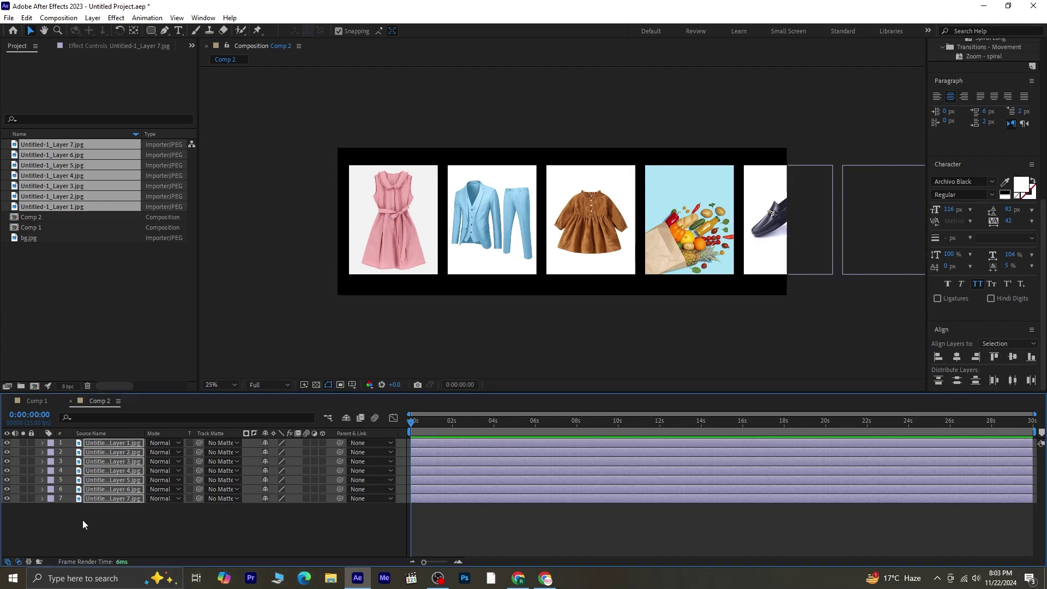
# - Change Comp 2's width to 1920 in Composition Settings, making it 1920×1080
pyautogui.click(82, 519)
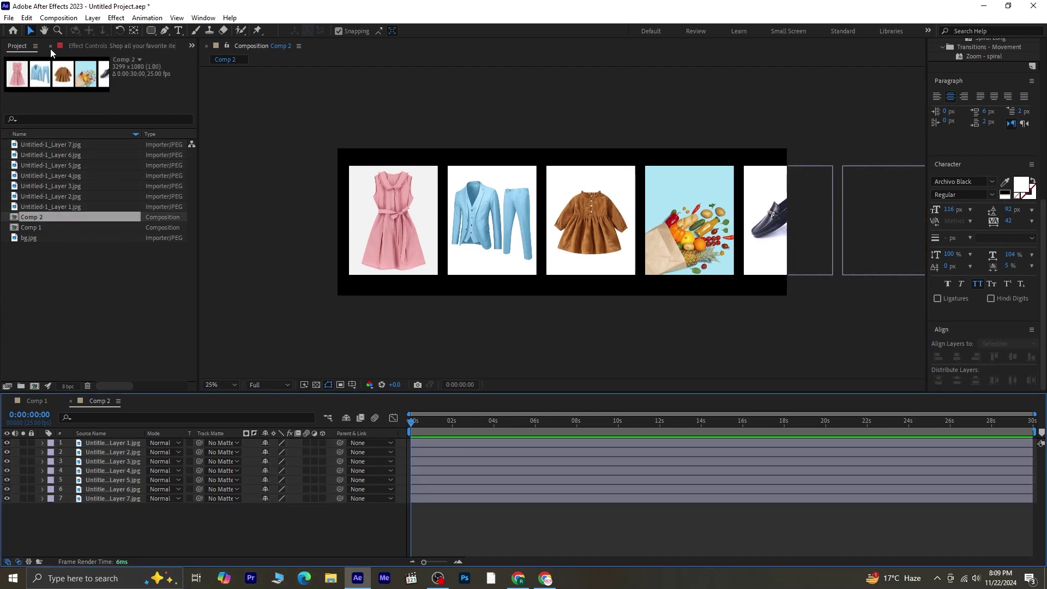
pyautogui.click(59, 17)
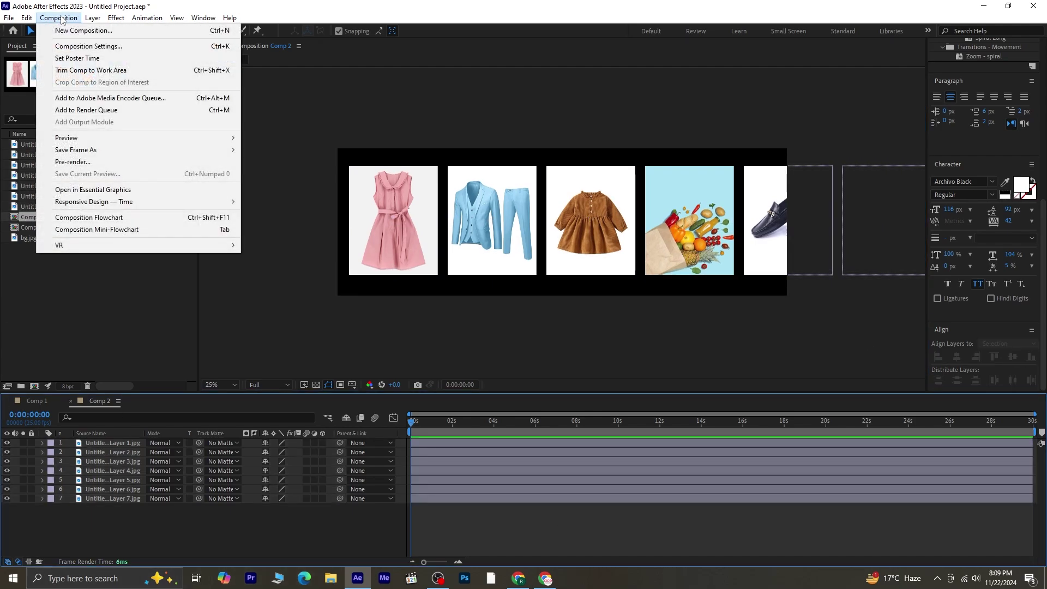
pyautogui.click(85, 48)
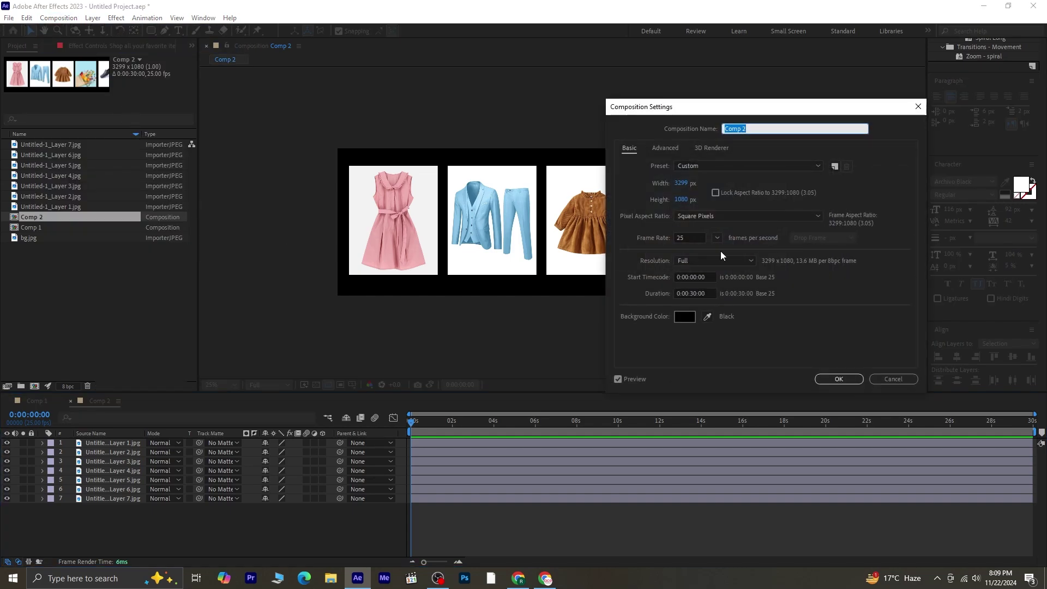
pyautogui.click(680, 184)
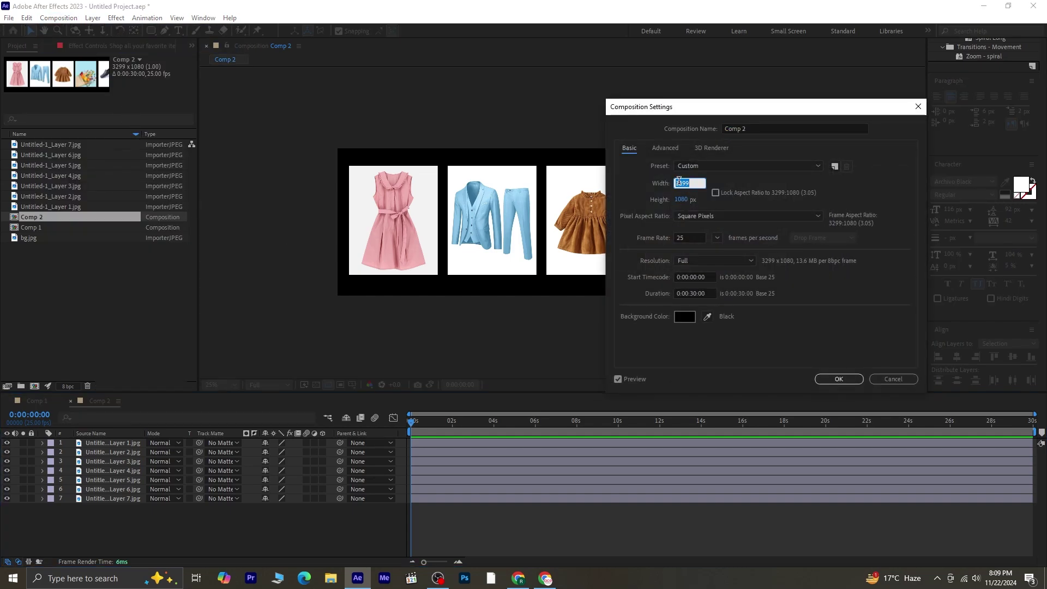
pyautogui.write('1920')
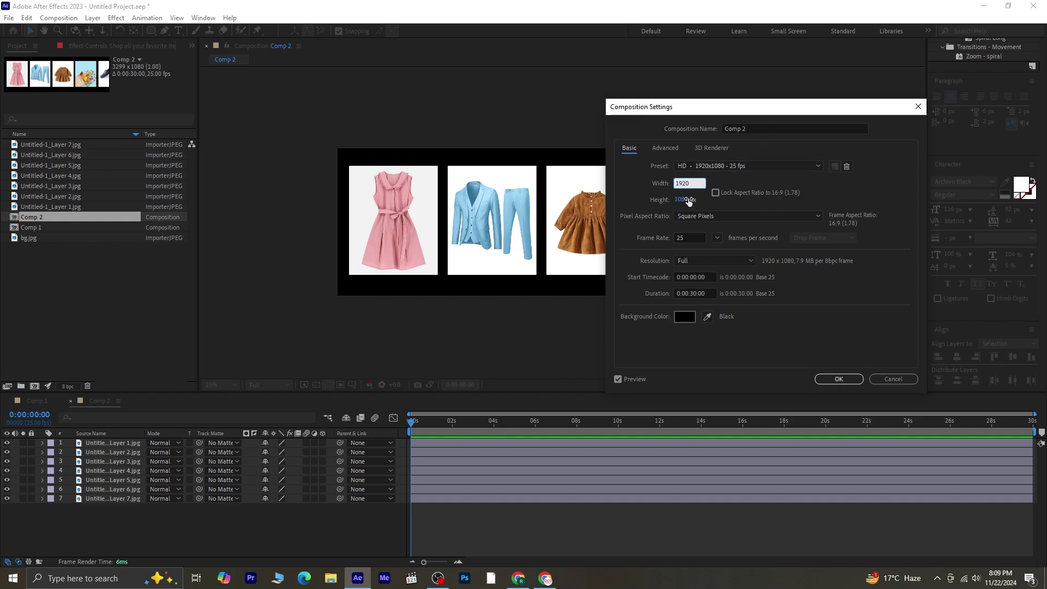
pyautogui.click(840, 379)
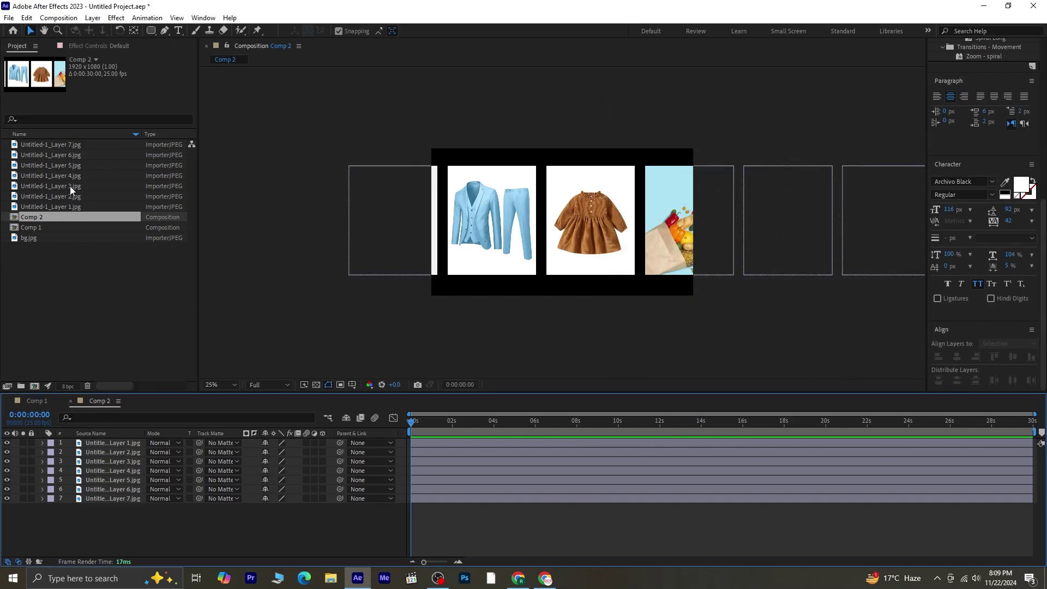
# - Add a Null 1 null object layer to Comp 2
pyautogui.click(93, 17)
pyautogui.moveTo(109, 30)
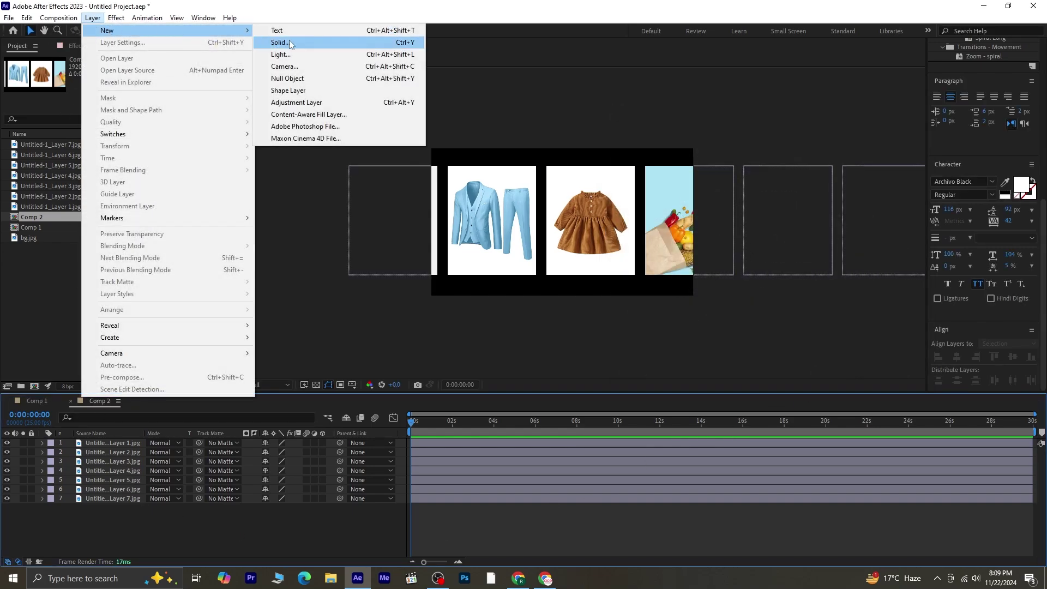
pyautogui.click(345, 78)
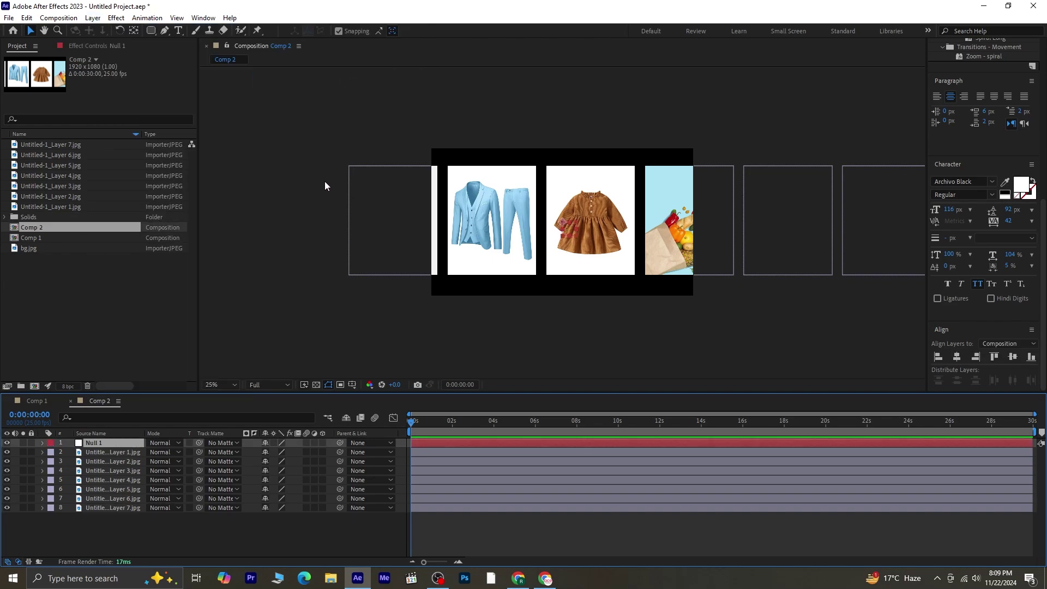
# - Parent all seven product image layers to Null 1
pyautogui.click(112, 454)
pyautogui.keyDown('shift'); pyautogui.click(112, 507); pyautogui.keyUp('shift')
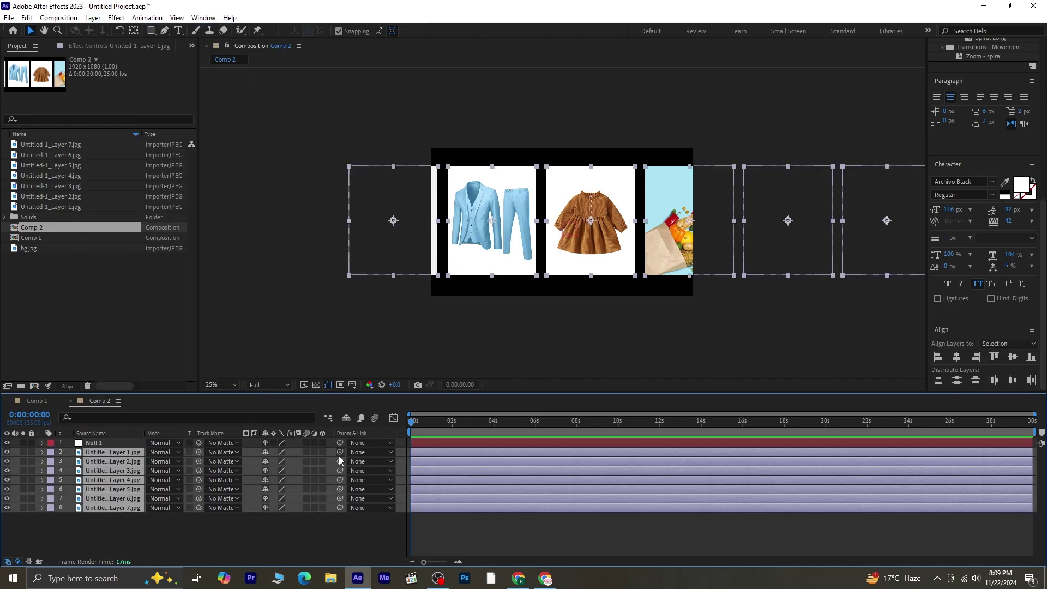
pyautogui.moveTo(340, 453); pyautogui.dragTo(88, 447)
pyautogui.click(94, 444)
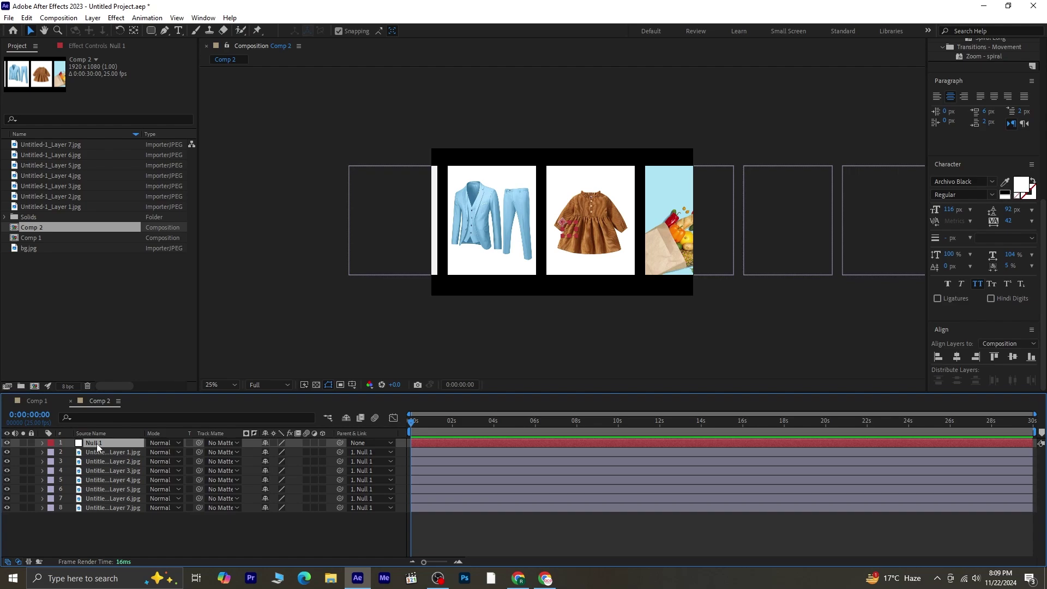
# - Scale Null 1 to 75% and move it right and up to position 1233, 394
pyautogui.press('s')
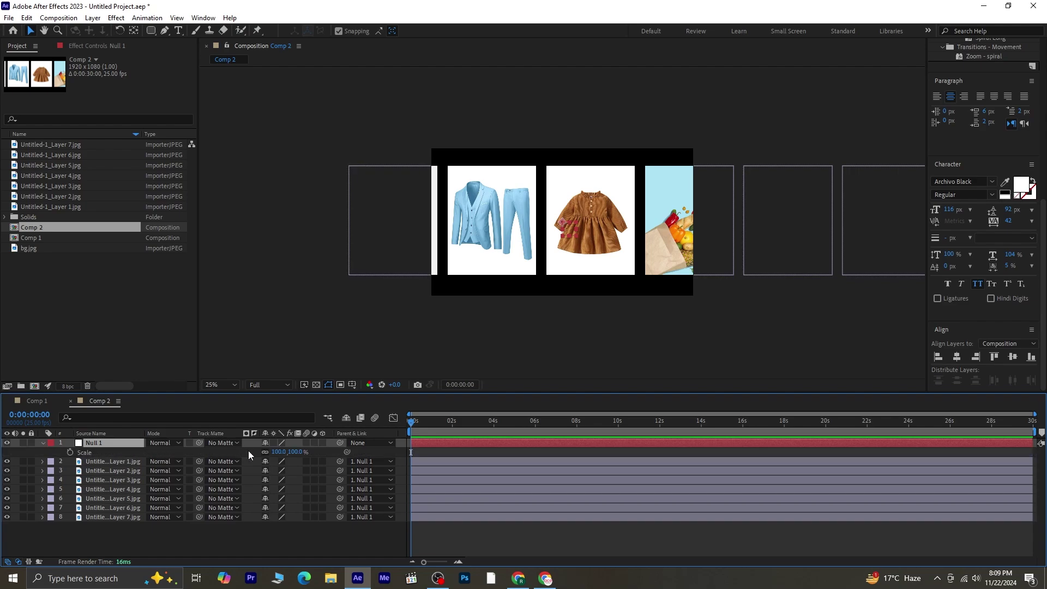
pyautogui.moveTo(295, 451); pyautogui.dragTo(284, 452)
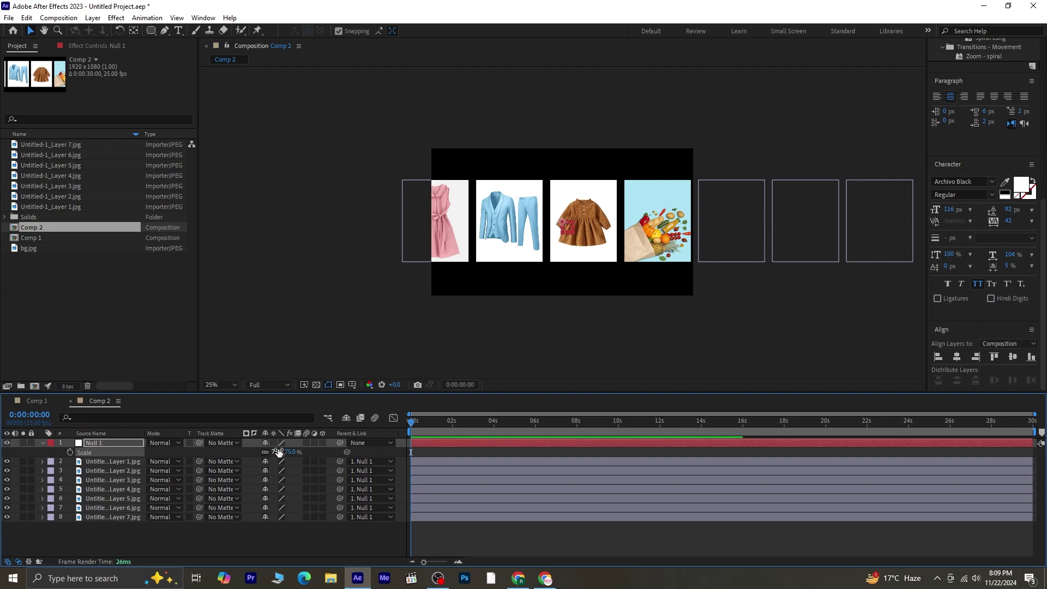
pyautogui.press('p')
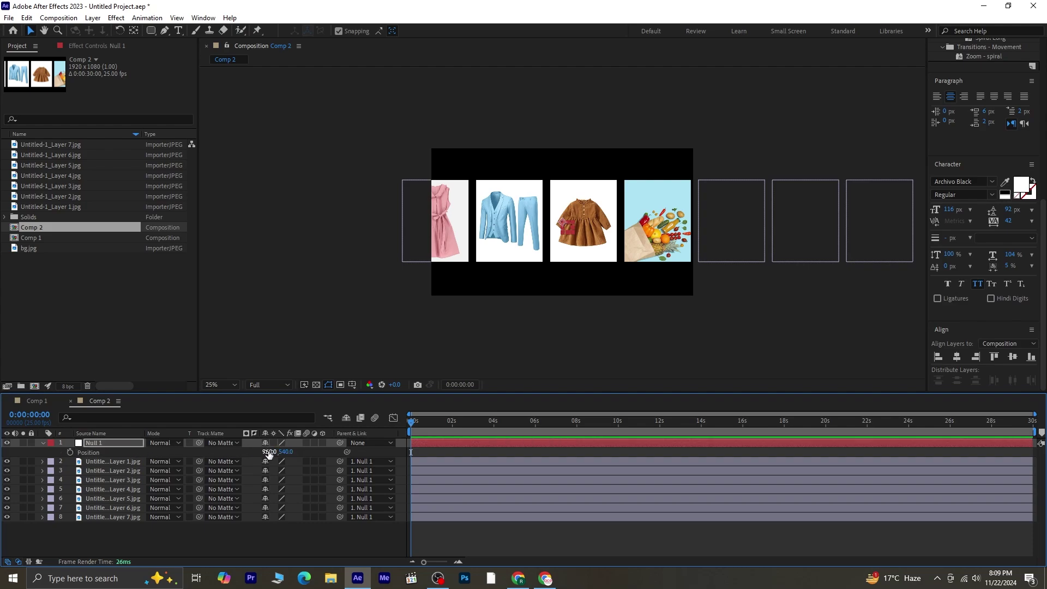
pyautogui.moveTo(270, 453); pyautogui.dragTo(401, 446)
pyautogui.moveTo(289, 452); pyautogui.dragTo(203, 460)
# - Keyframe Null 1's Position at 0s, then at 0:00:02:10 slide X left to -742
pyautogui.moveTo(270, 452); pyautogui.dragTo(291, 451)
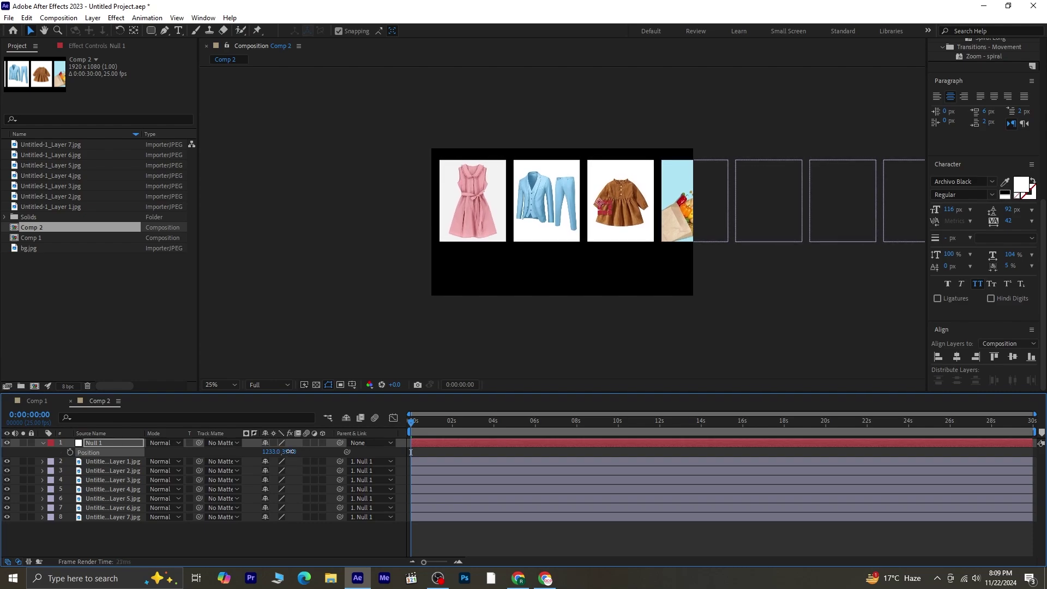
pyautogui.click(66, 451)
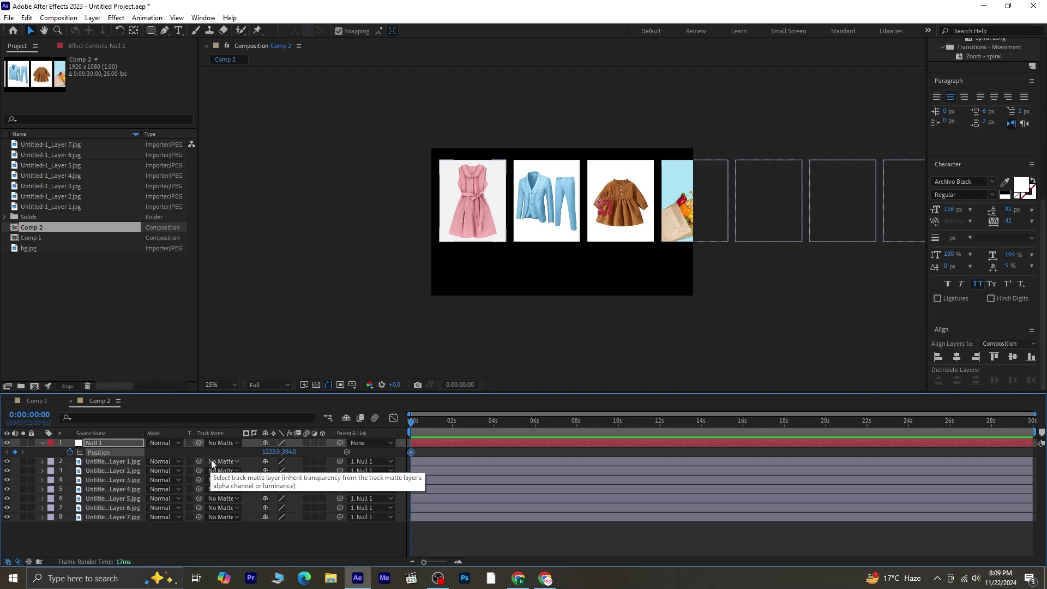
pyautogui.moveTo(411, 422); pyautogui.dragTo(433, 423)
pyautogui.moveTo(274, 456); pyautogui.dragTo(228, 449)
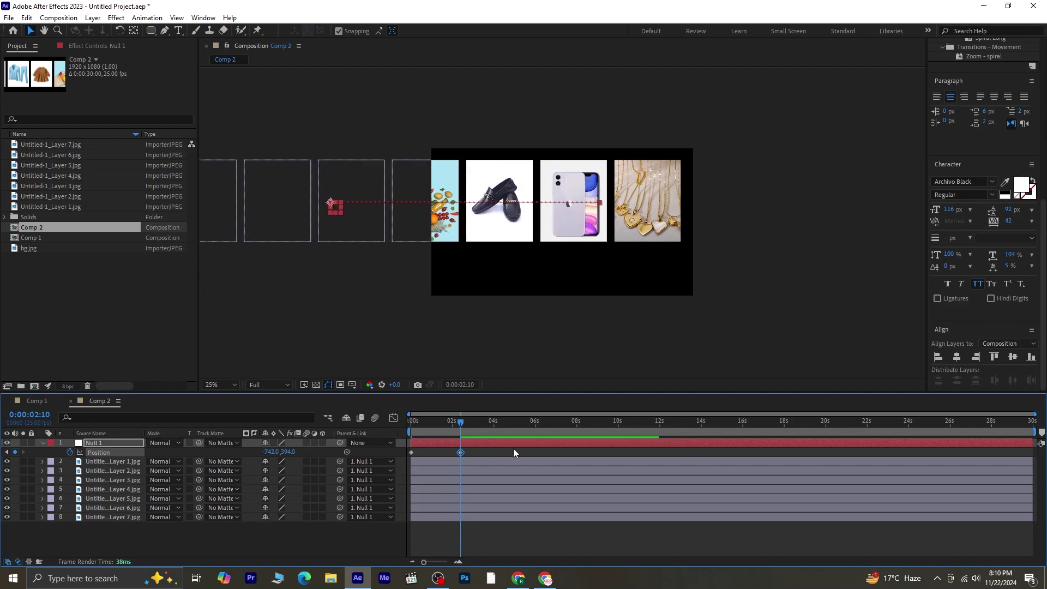
# - Easy-ease both Position keyframes and steepen the first keyframe's influence in the speed graph
pyautogui.moveTo(512, 448); pyautogui.dragTo(401, 460)
pyautogui.press('F9')
pyautogui.click(393, 418)
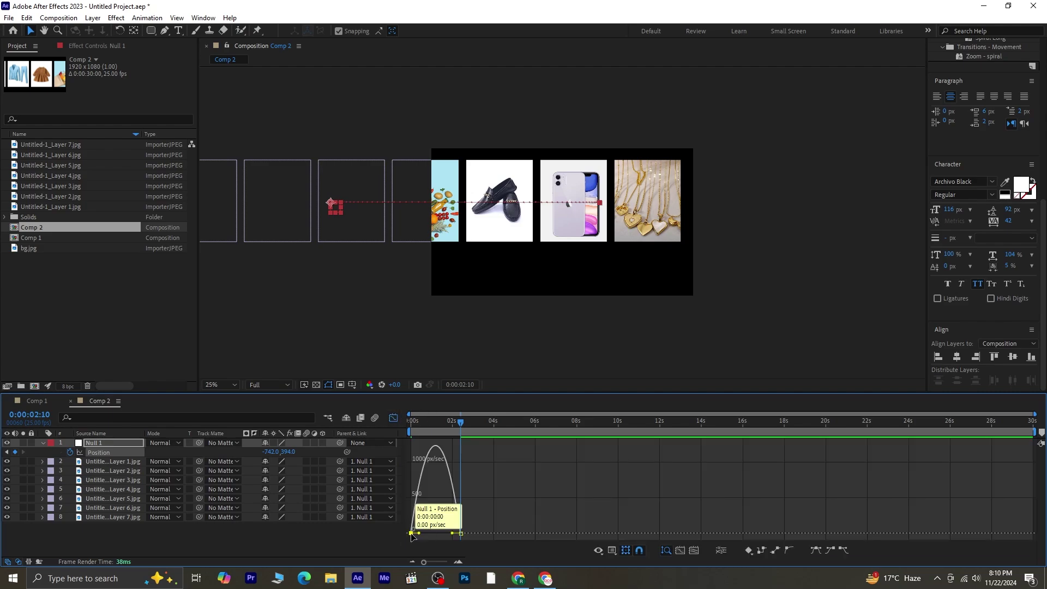
pyautogui.moveTo(420, 532); pyautogui.dragTo(444, 535)
# - Preview the eased product-row slide from the start, then return to the layer timeline
pyautogui.moveTo(458, 422); pyautogui.dragTo(394, 431)
pyautogui.press('space')
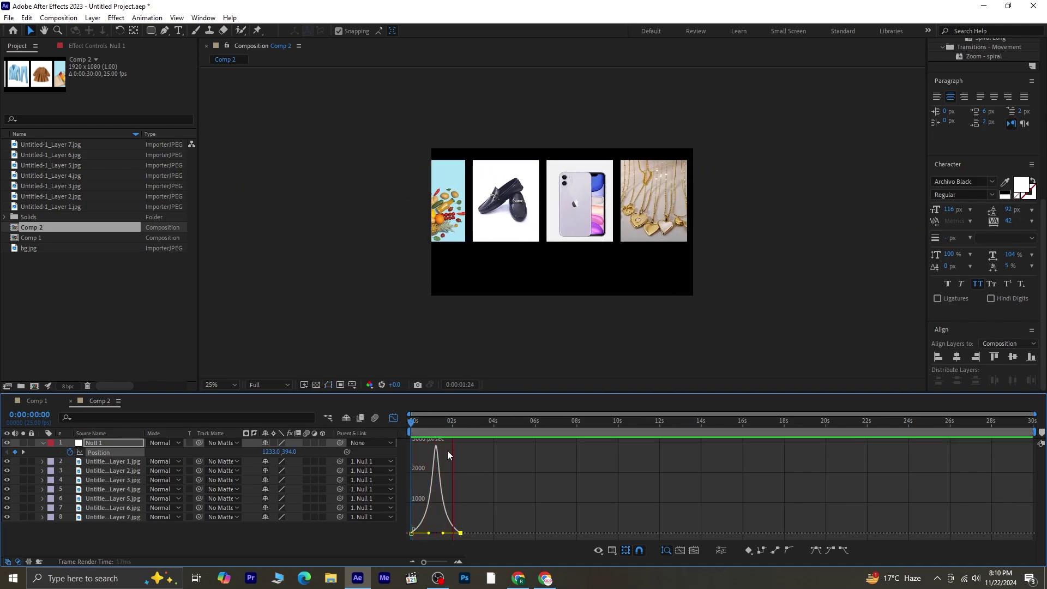
pyautogui.press('space')
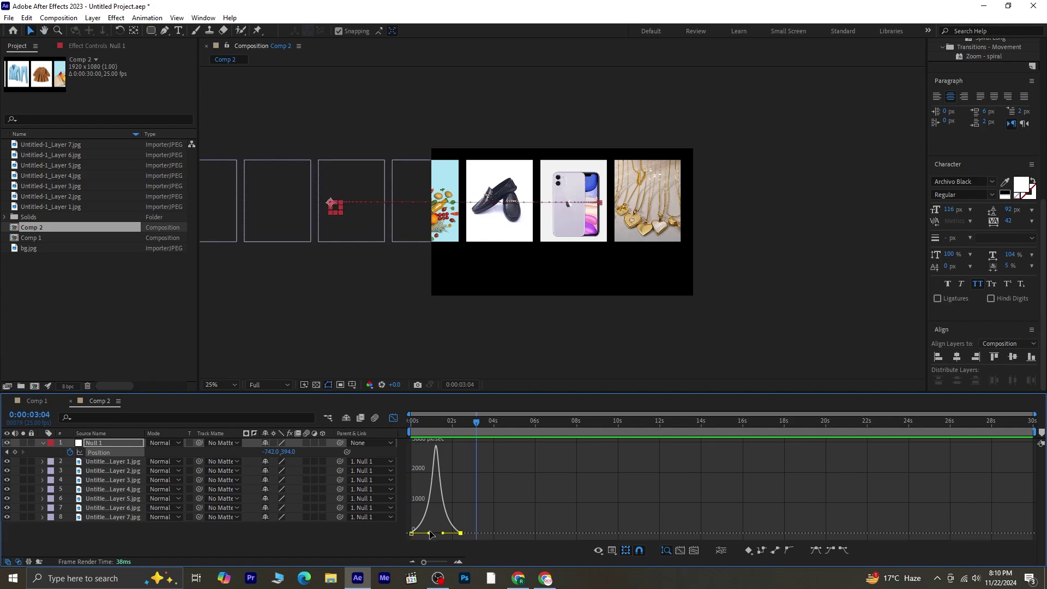
pyautogui.click(394, 418)
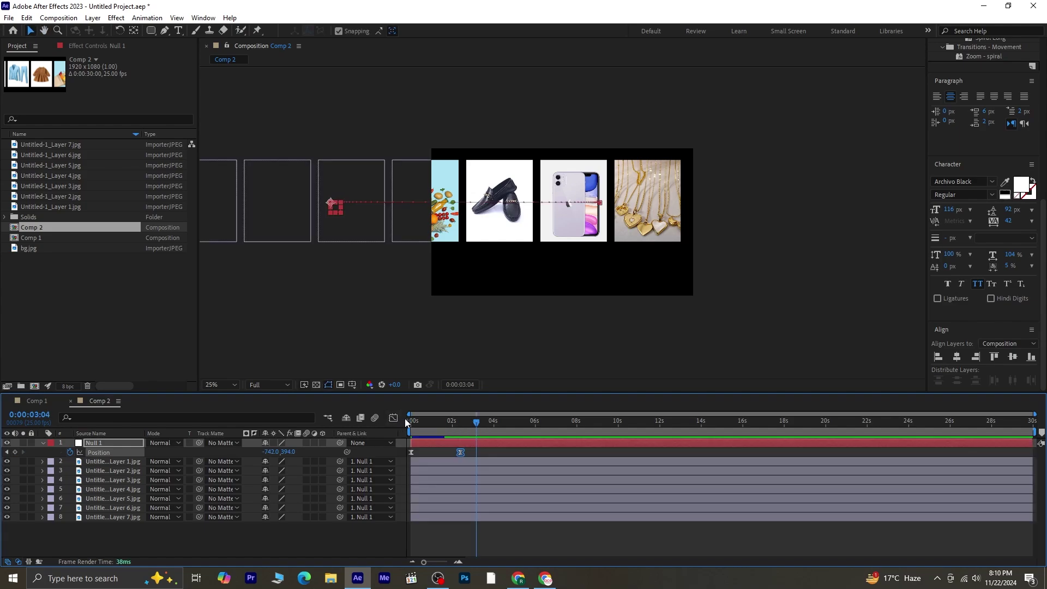
# - Nest Comp 2 in Comp 1 as the top layer, starting around 0:00:02 after the title
pyautogui.click(43, 443)
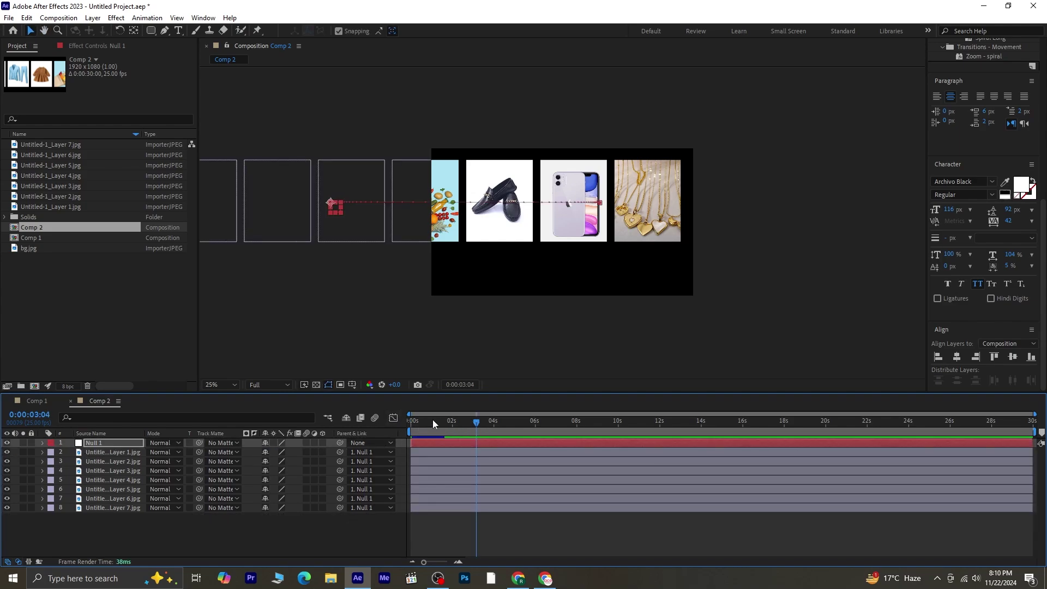
pyautogui.press('Home')
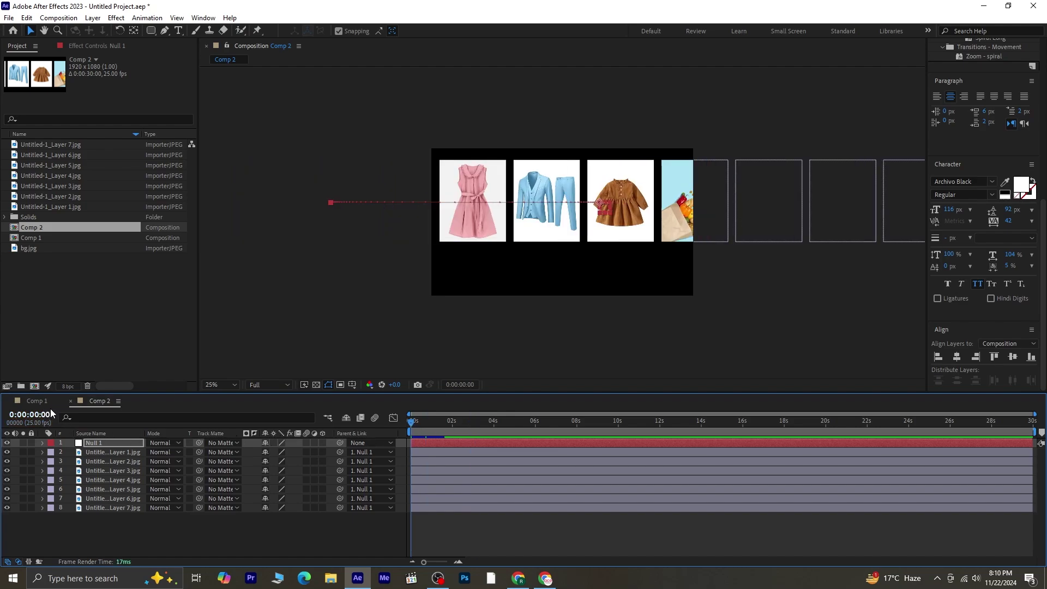
pyautogui.click(41, 403)
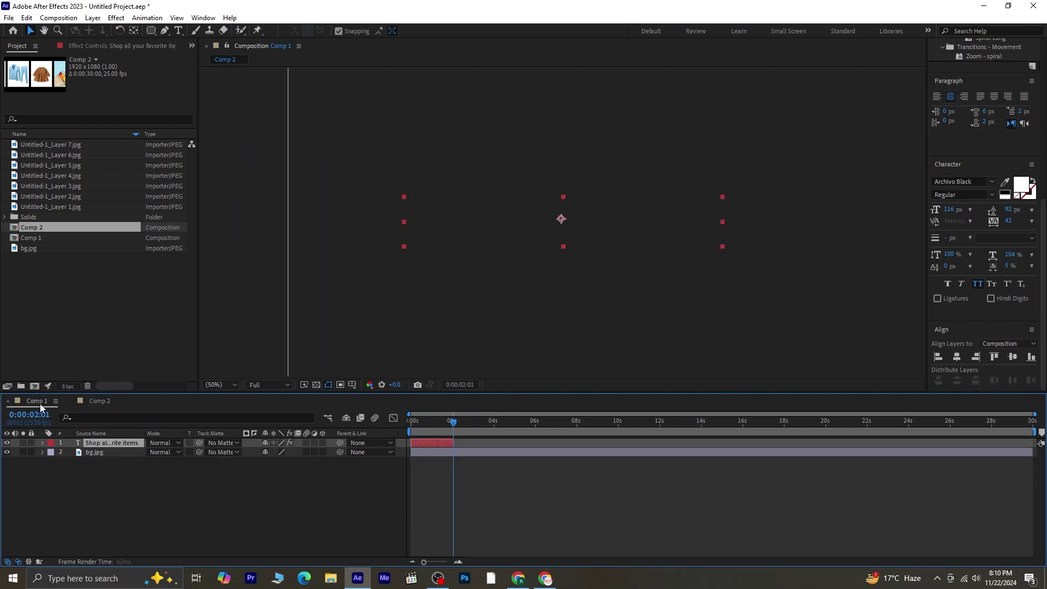
pyautogui.click(130, 495)
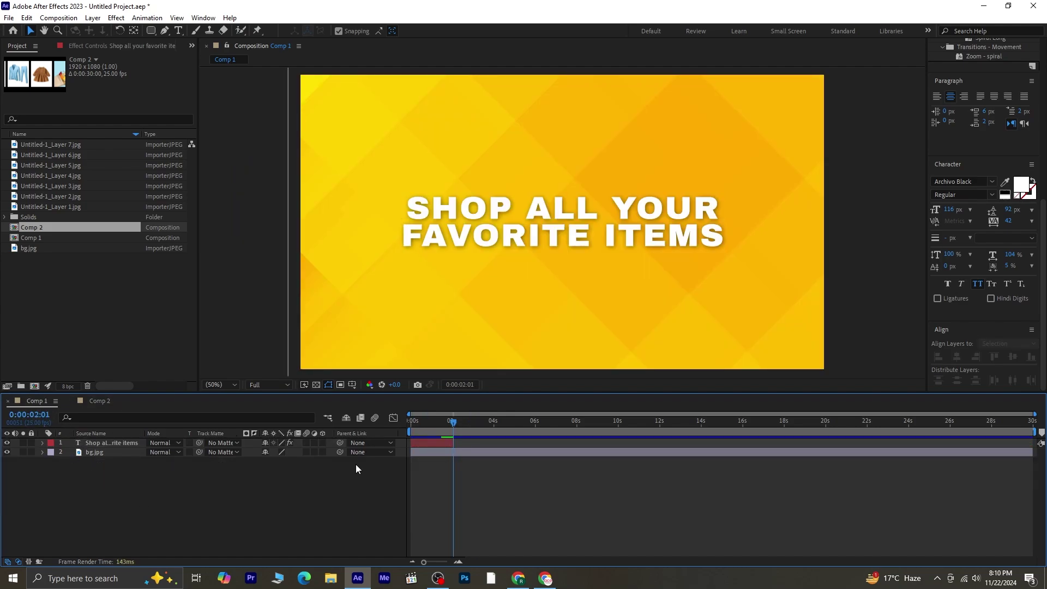
pyautogui.press('pagedown')
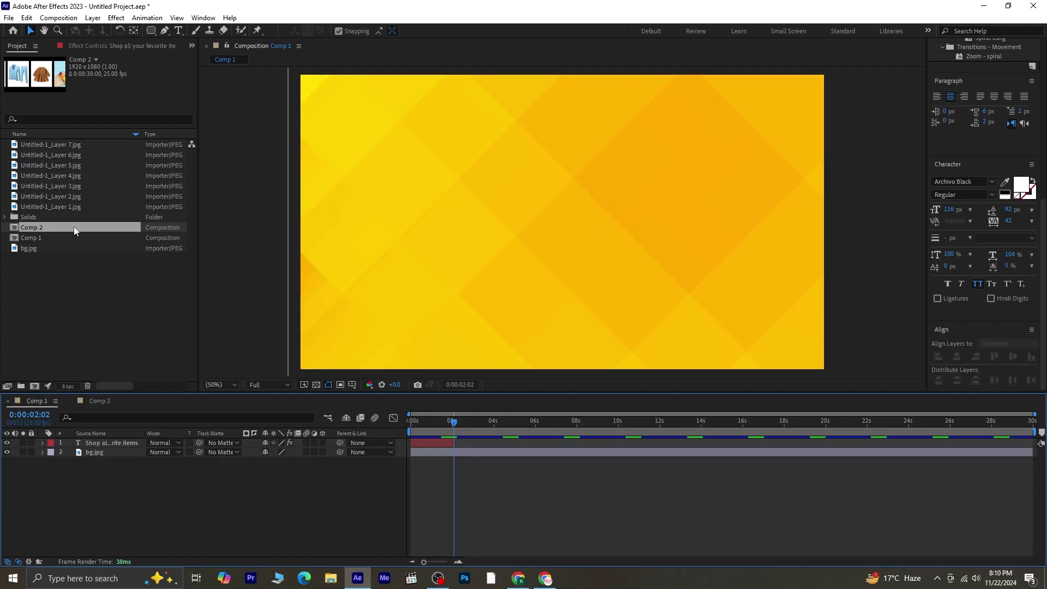
pyautogui.moveTo(74, 227); pyautogui.dragTo(102, 443)
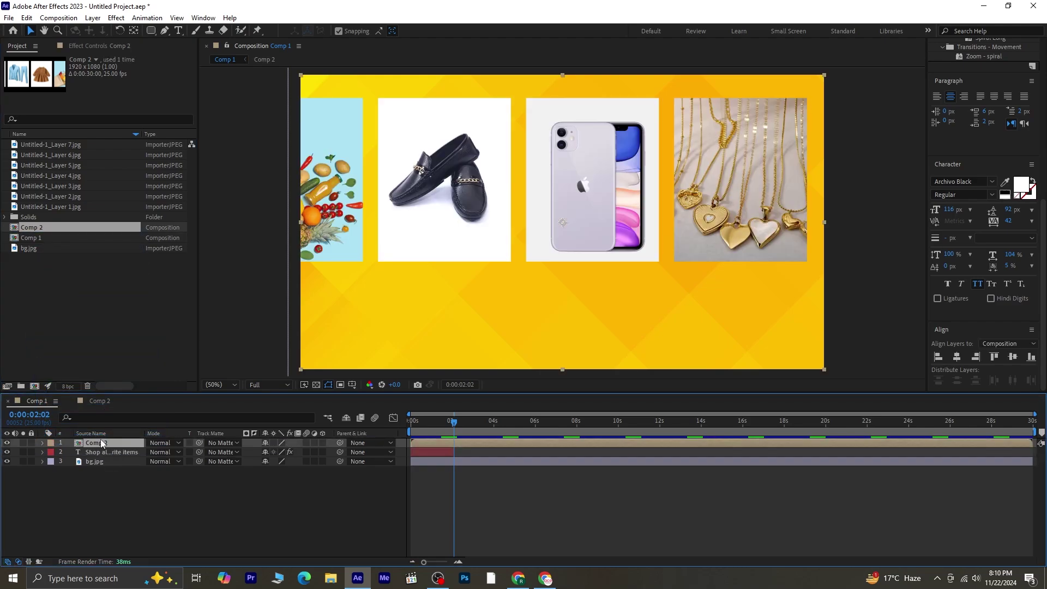
pyautogui.moveTo(480, 443); pyautogui.dragTo(522, 450)
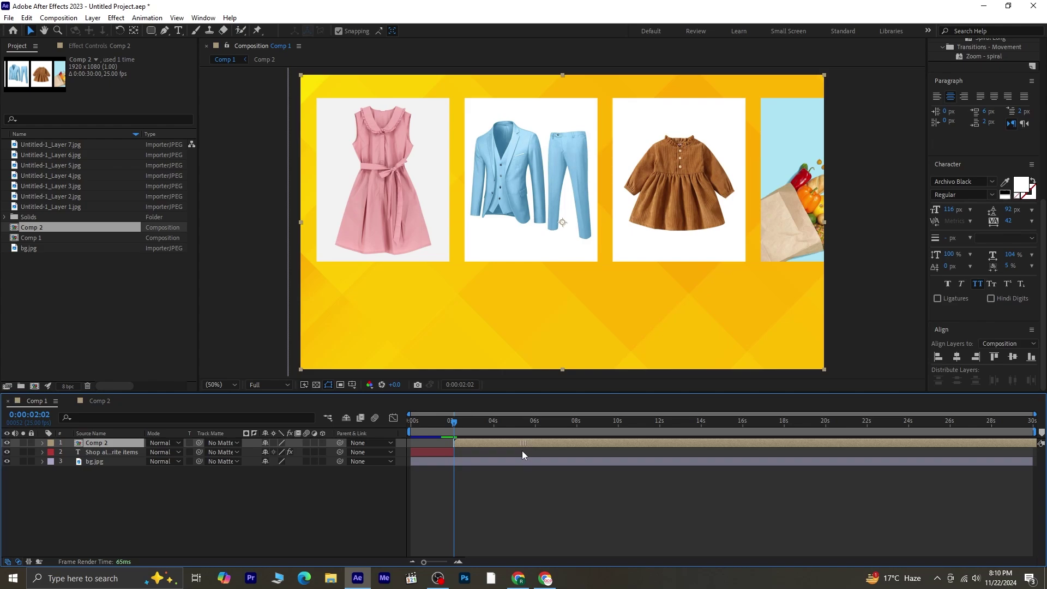
# - Preview the combined title and product animation, checking the frame near 0:00:03:05
pyautogui.moveTo(456, 423); pyautogui.dragTo(321, 436)
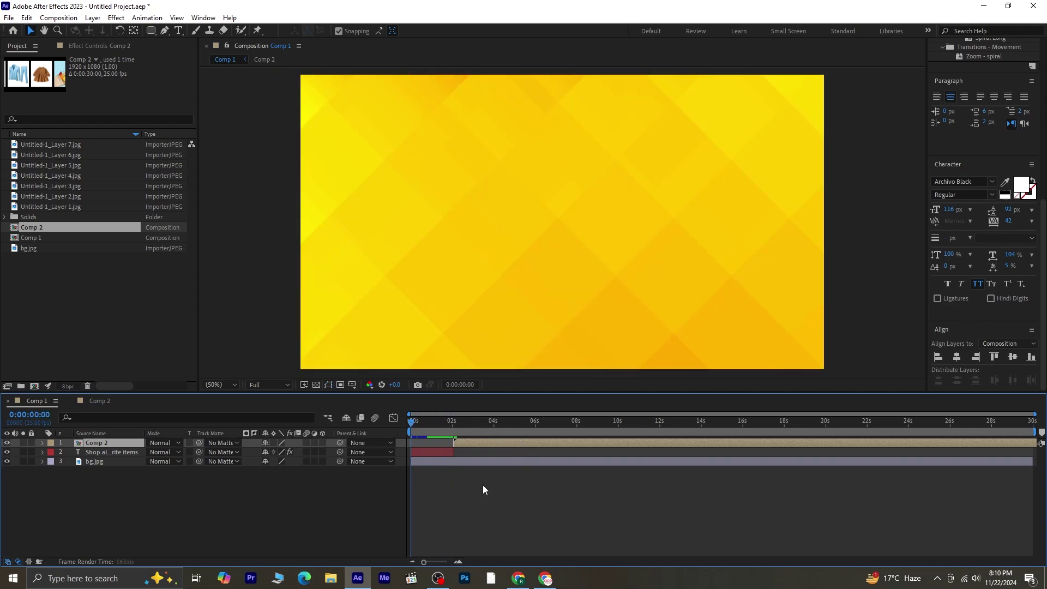
pyautogui.press('space')
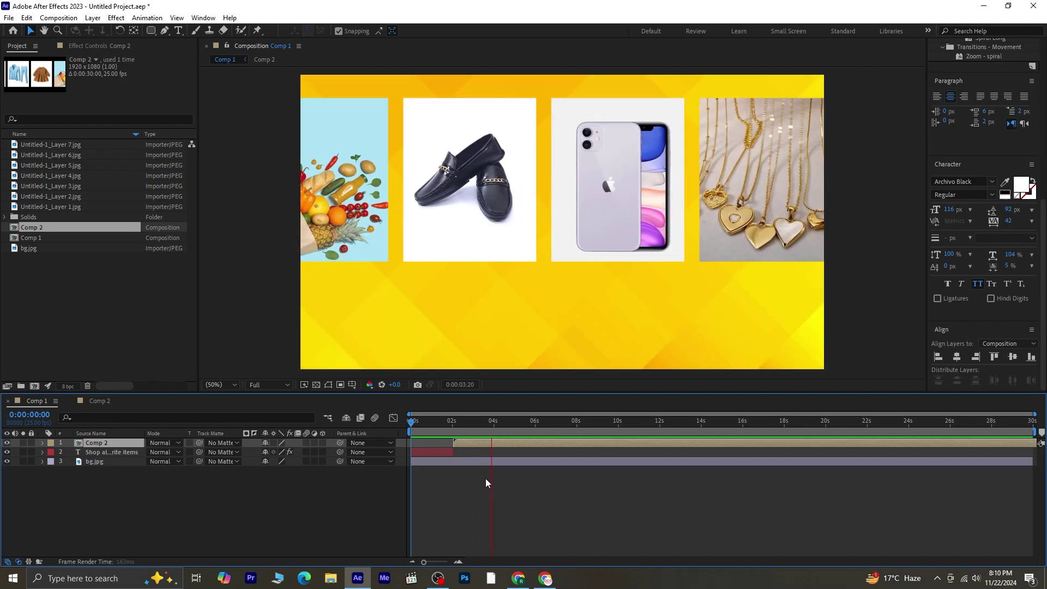
pyautogui.moveTo(523, 421); pyautogui.dragTo(454, 432)
# - Apply the Bezier Warp effect to the Comp 2 layer via a 'bez' search
pyautogui.moveTo(1044, 229); pyautogui.dragTo(1044, 77)
pyautogui.doubleClick(978, 177)
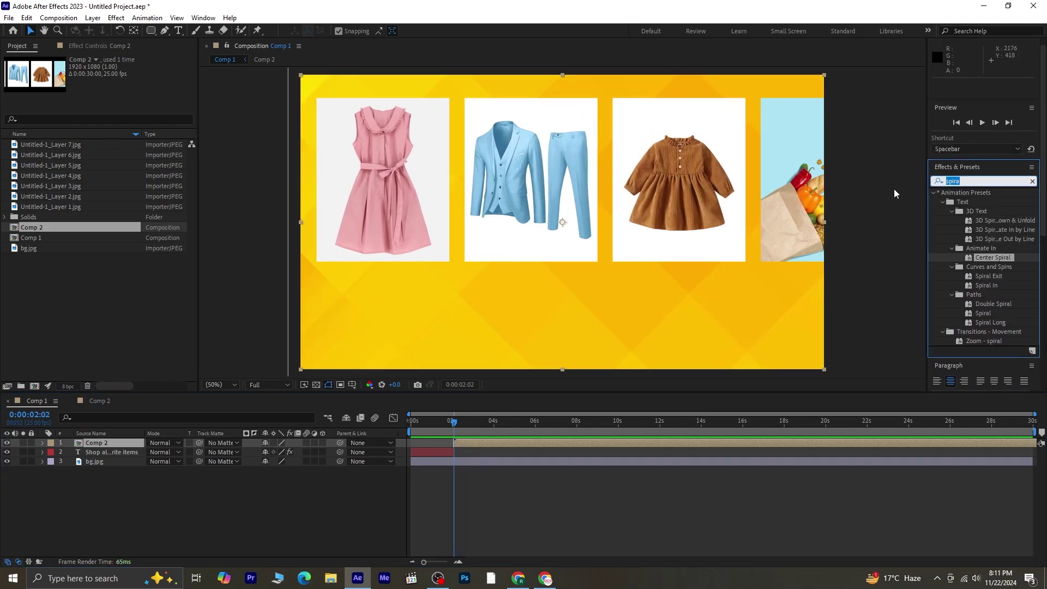
pyautogui.write('bez')
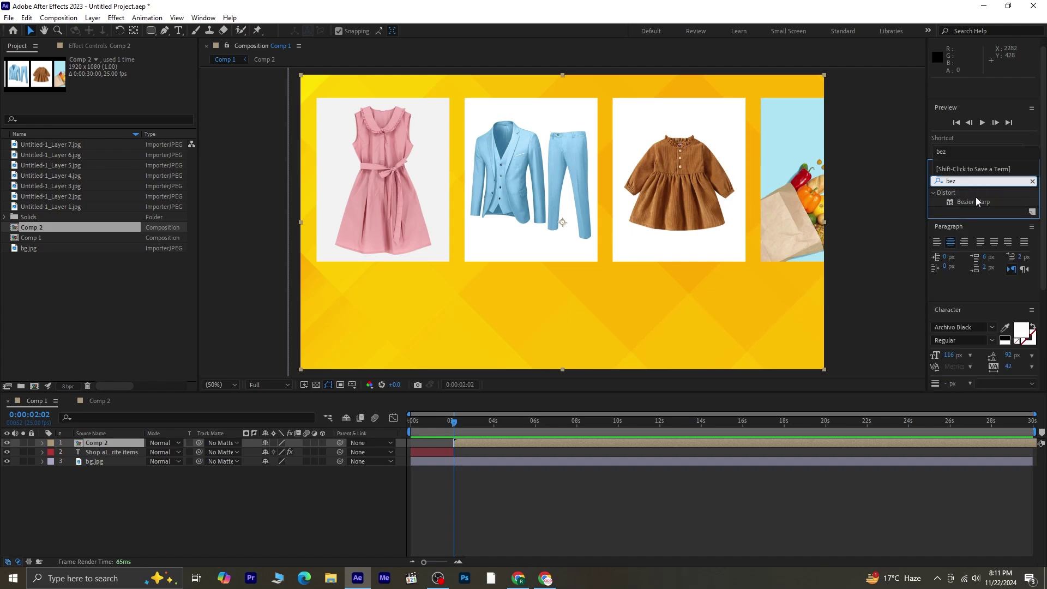
pyautogui.doubleClick(977, 201)
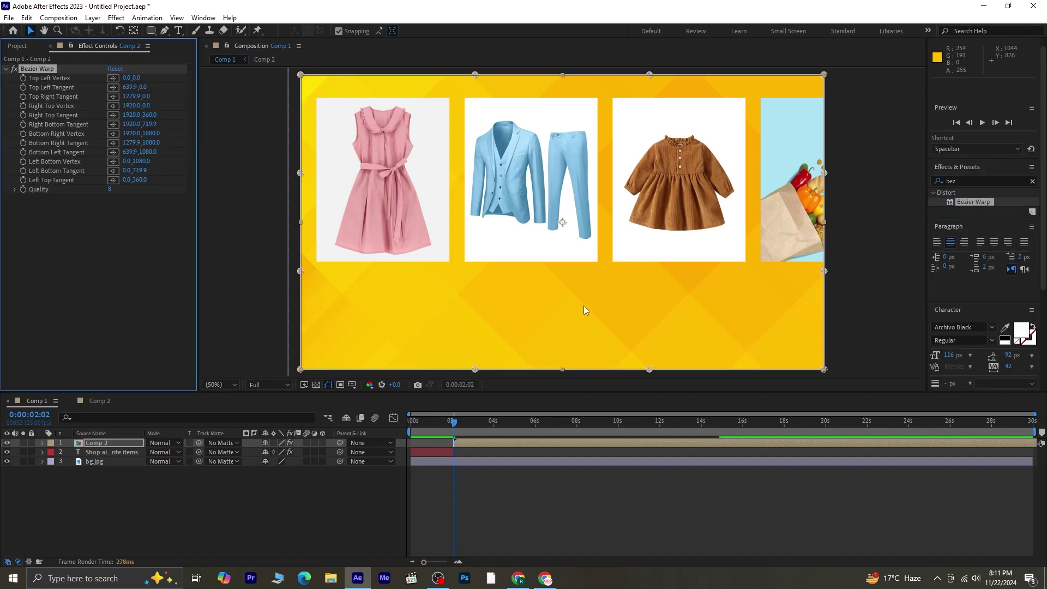
# - Pull the warp's four corners outward to bend the product row into a curved banner
pyautogui.press(',')
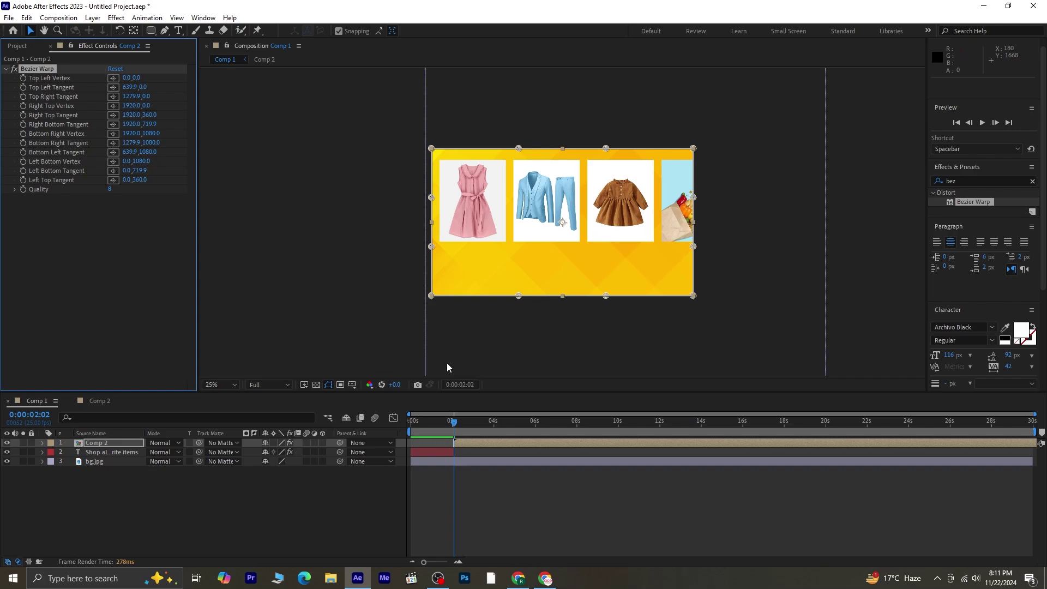
pyautogui.moveTo(432, 148); pyautogui.dragTo(432, 137)
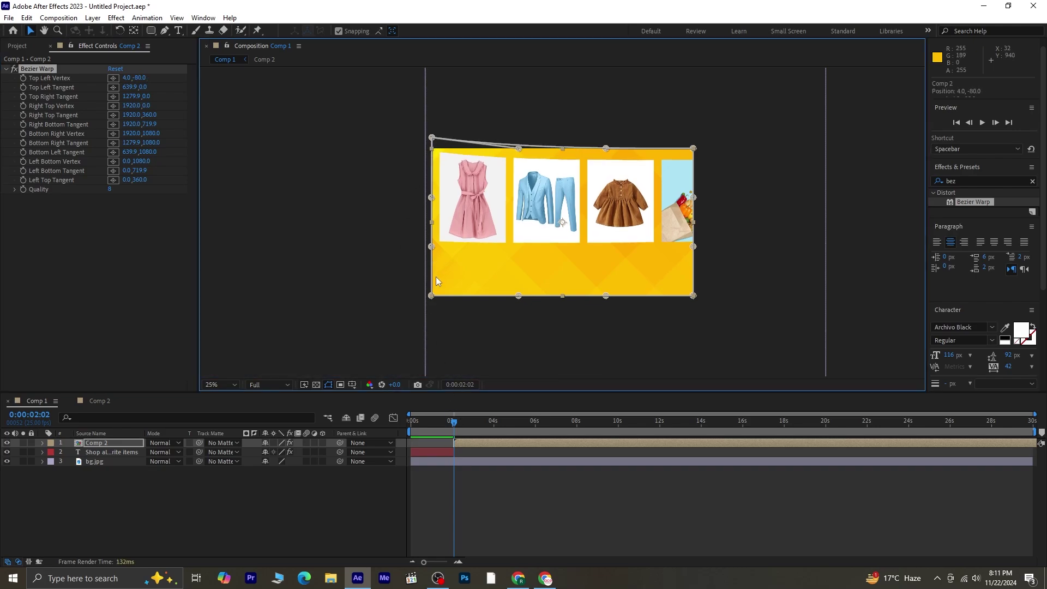
pyautogui.moveTo(430, 295); pyautogui.dragTo(419, 322)
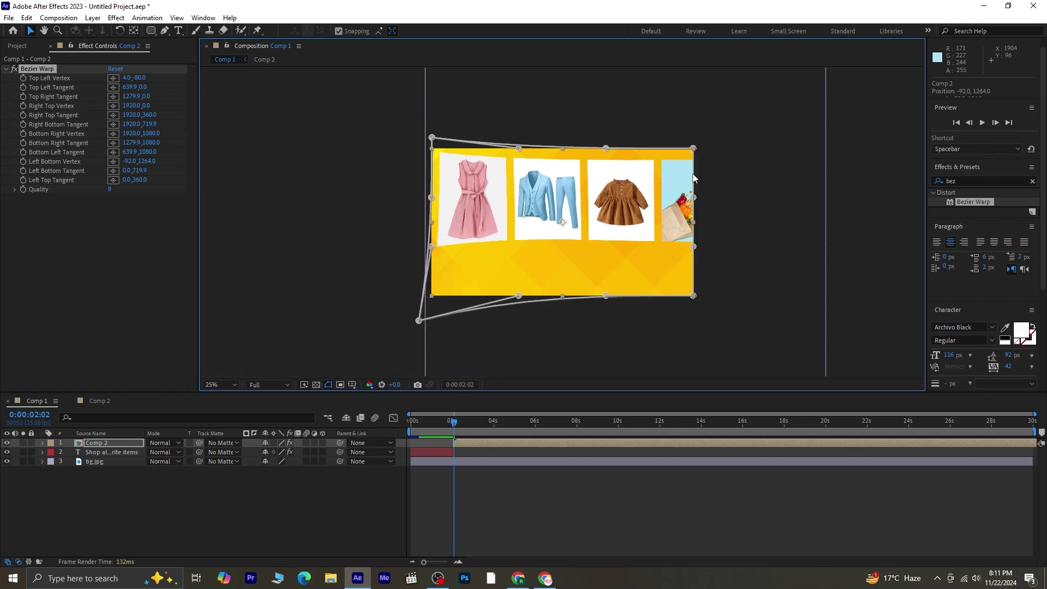
pyautogui.moveTo(693, 296); pyautogui.dragTo(706, 327)
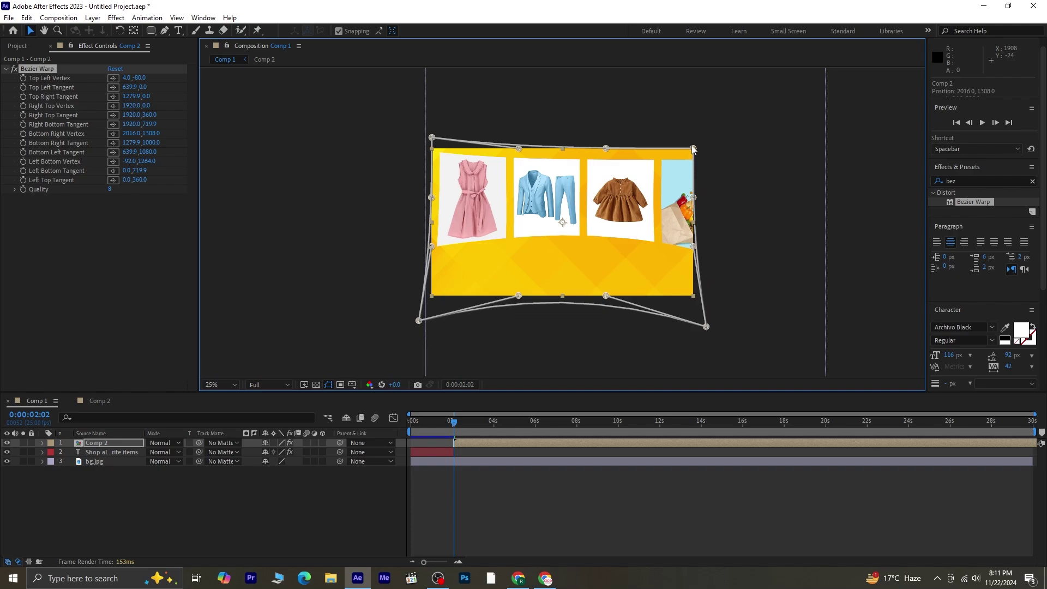
pyautogui.moveTo(693, 148); pyautogui.dragTo(697, 136)
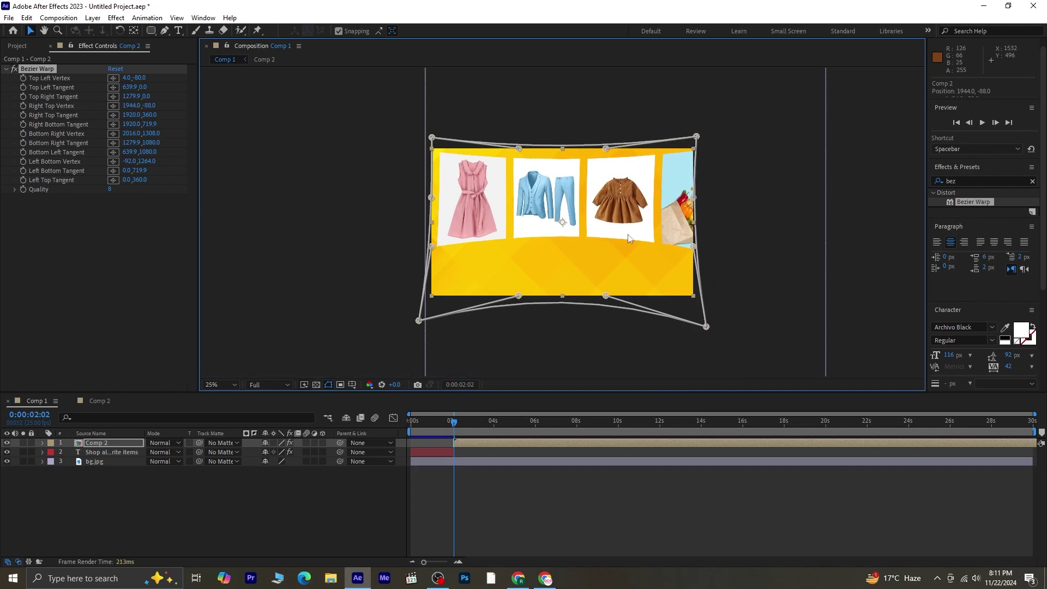
pyautogui.click(592, 276)
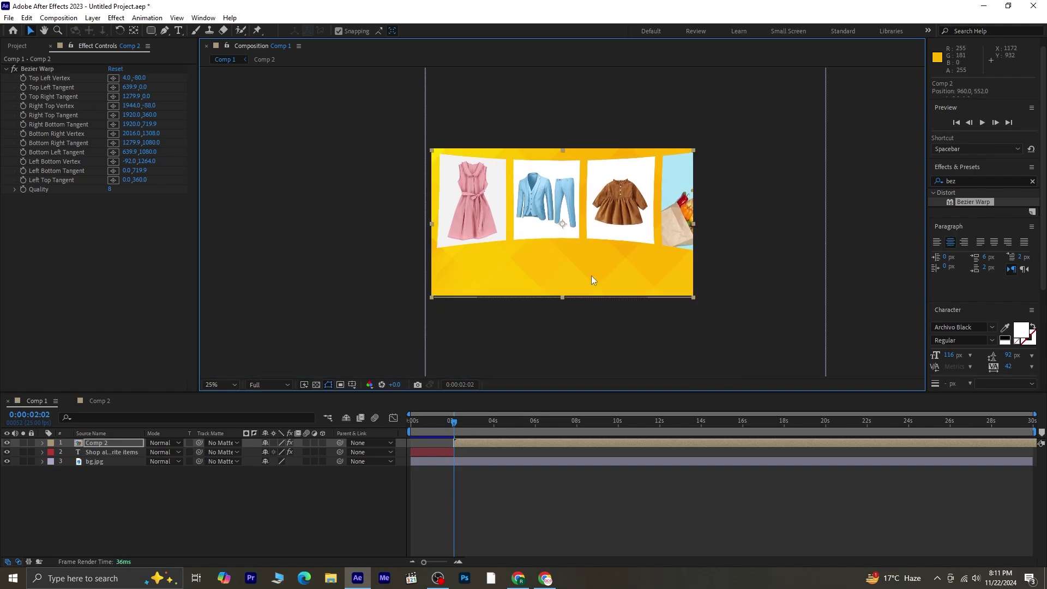
# - Nudge the Comp 2 layer down to position 960, 612
pyautogui.press('Down')
pyautogui.press('Down')
pyautogui.press('Down')
pyautogui.press('Down')
pyautogui.press('Down')
pyautogui.press('Down')
pyautogui.press('Down')
pyautogui.press('Down')
pyautogui.press('Down')
pyautogui.press('Down')
pyautogui.press('Down')
pyautogui.press('Down')
pyautogui.press('Down')
pyautogui.press('Down')
pyautogui.press('Down')
pyautogui.press('Down')
pyautogui.press('Down')
pyautogui.press('Down')
pyautogui.press('Down')
pyautogui.press('Down')
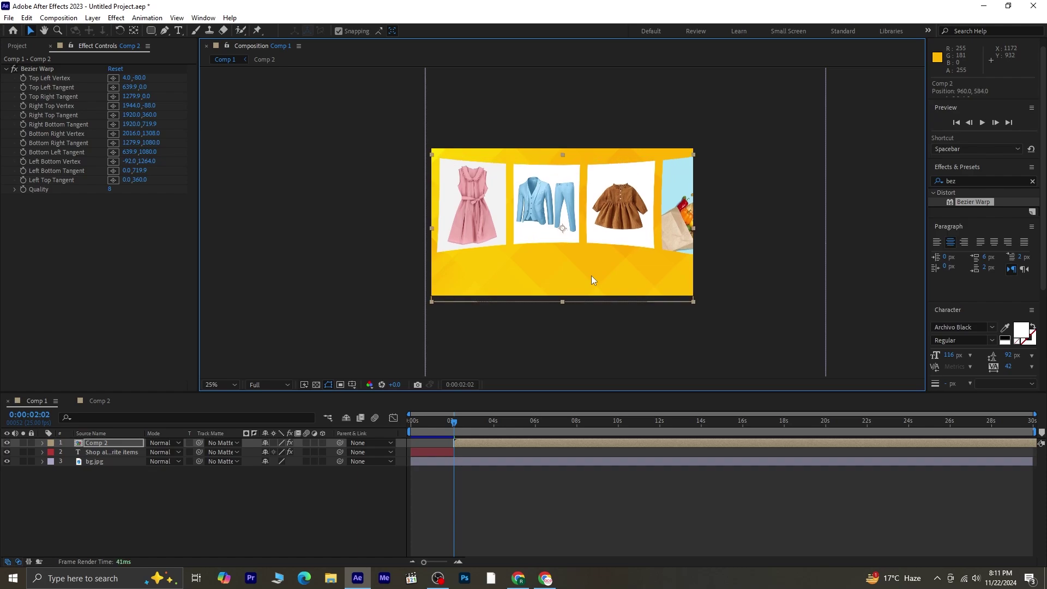
pyautogui.press('Down')
pyautogui.press('Down')
pyautogui.press('Down')
pyautogui.press('Down')
pyautogui.press('Down')
pyautogui.press('Down')
pyautogui.press('Down')
pyautogui.press('Down')
pyautogui.press('Down')
pyautogui.press('Down')
pyautogui.press('Down')
pyautogui.press('Down')
pyautogui.press('Down')
pyautogui.press('Down')
pyautogui.press('Down')
pyautogui.press('Down')
pyautogui.press('Down')
pyautogui.press('Down')
pyautogui.press('Down')
pyautogui.press('Down')
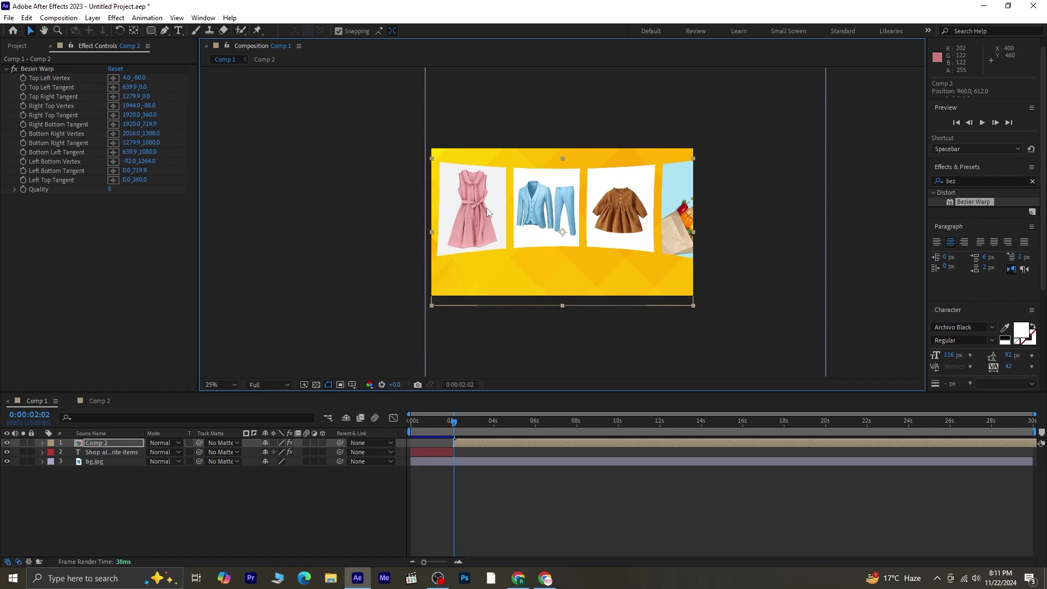
pyautogui.click(480, 443)
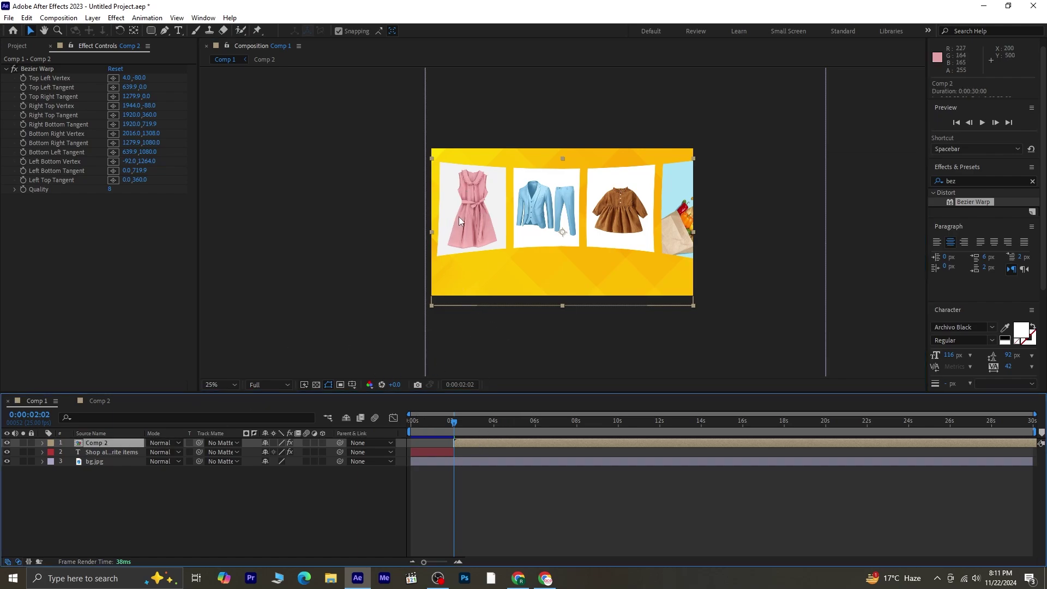
pyautogui.click(489, 482)
pyautogui.click(224, 385)
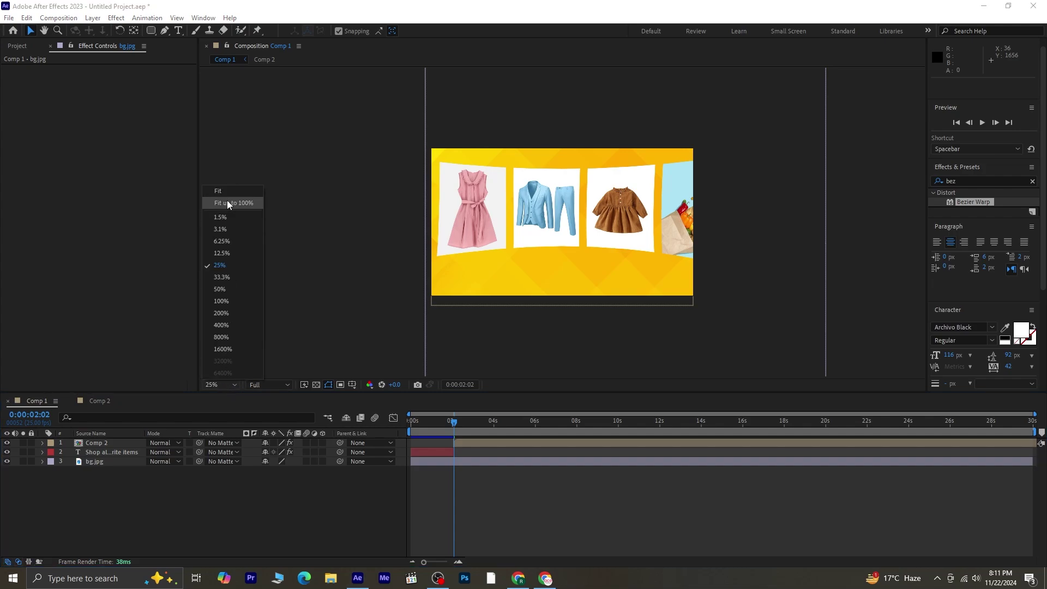
pyautogui.click(254, 203)
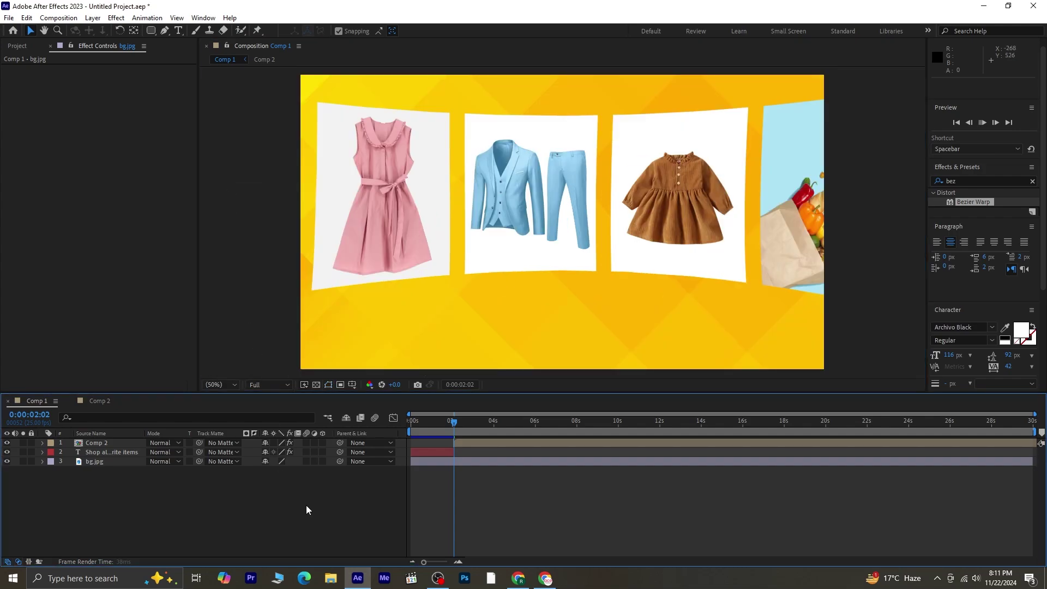
pyautogui.press('space')
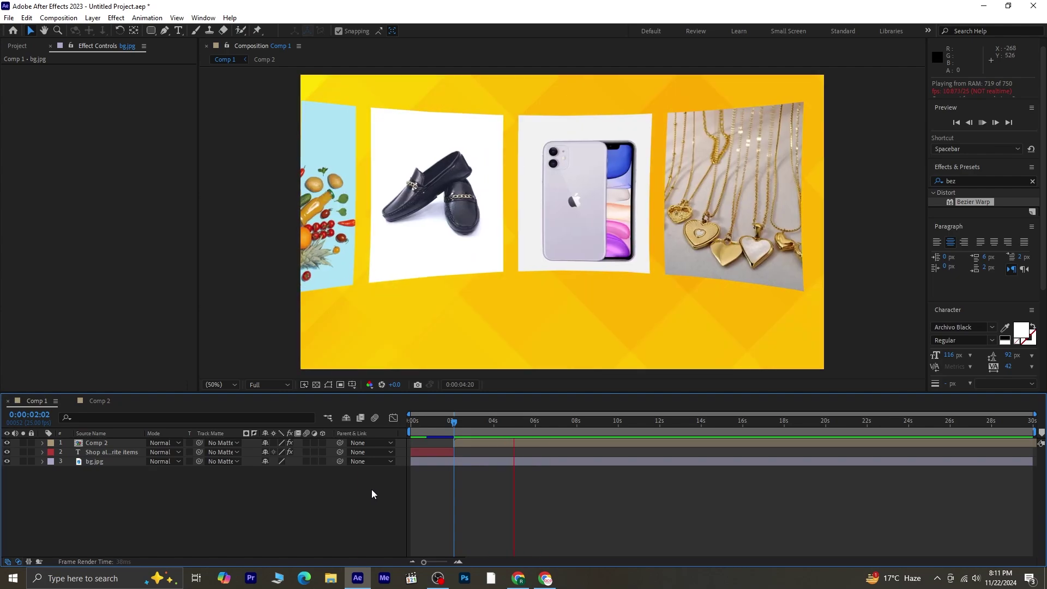
pyautogui.click(537, 430)
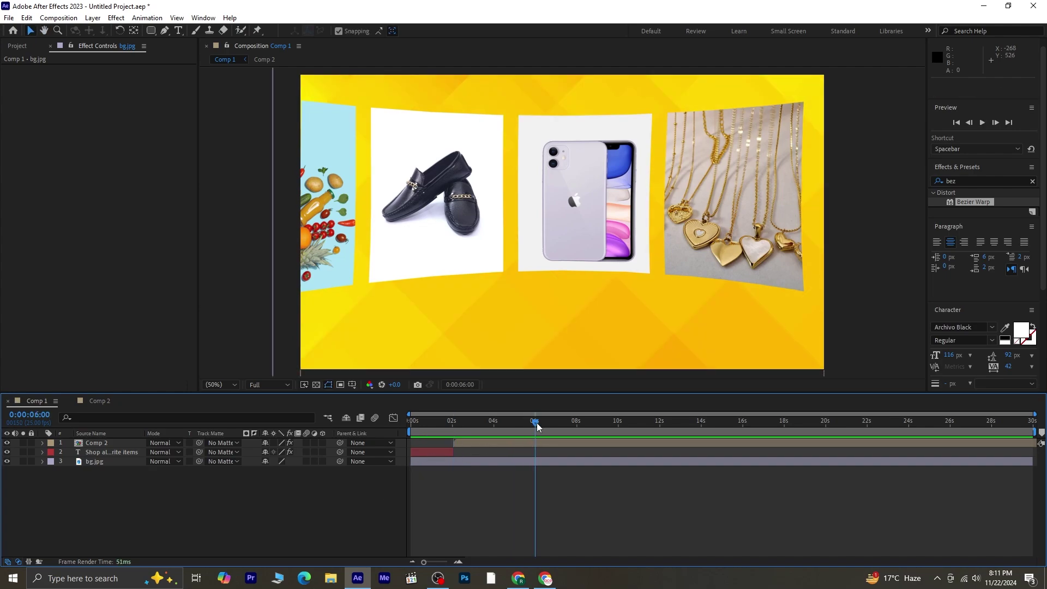
pyautogui.moveTo(536, 426); pyautogui.dragTo(456, 431)
# - Add a Drop Shadow to the Comp 2 layer with softness 63 at 50% opacity
pyautogui.click(951, 181)
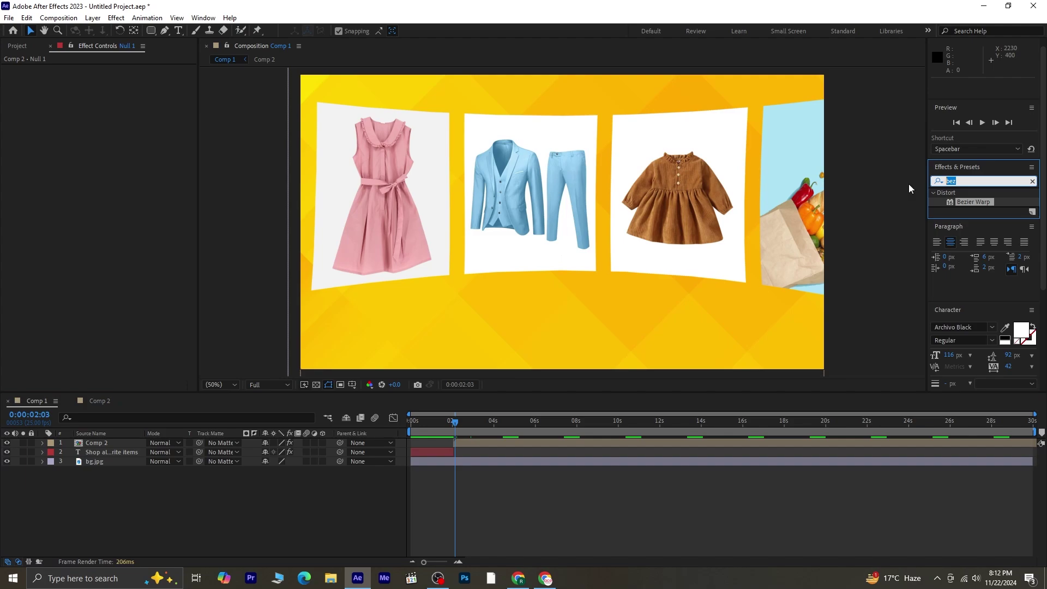
pyautogui.write('drop')
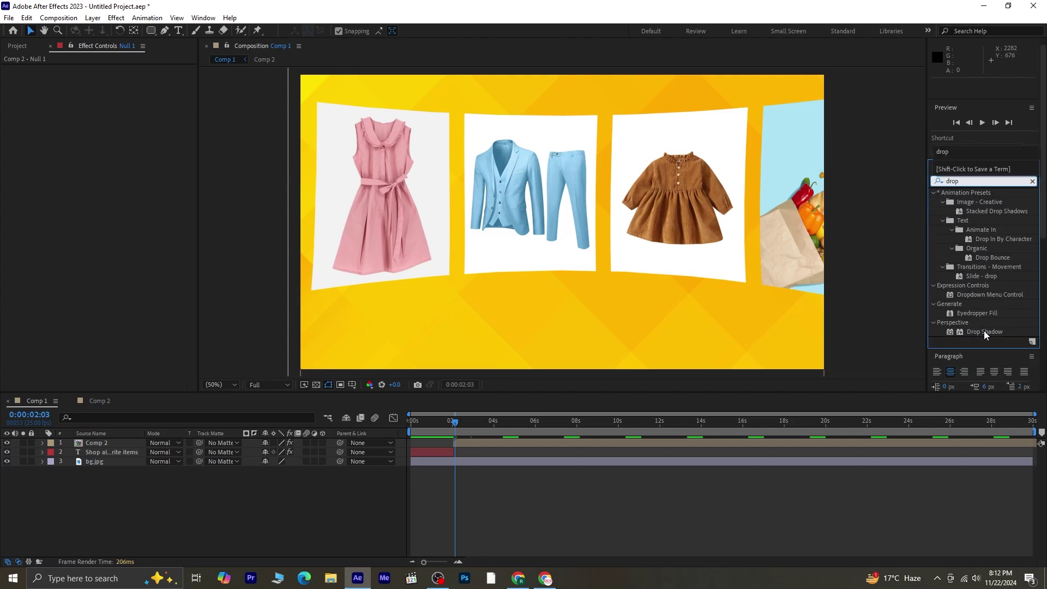
pyautogui.moveTo(986, 335); pyautogui.dragTo(122, 446)
pyautogui.moveTo(113, 267); pyautogui.dragTo(157, 272)
pyautogui.click(335, 397)
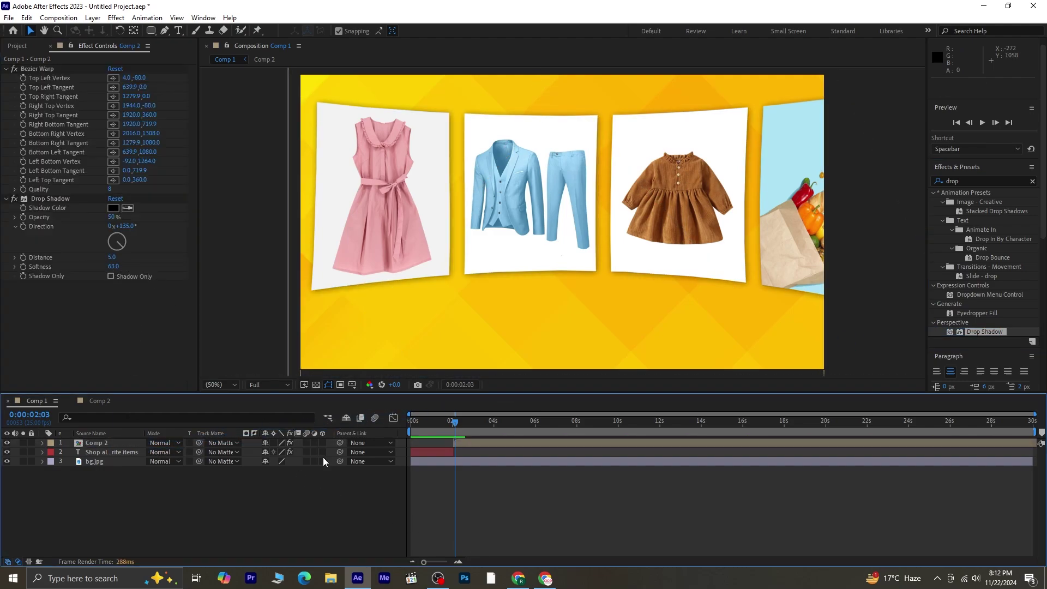
# - Paste the caption 'NOW AT UNBEATABLE DISCOUNTED PRICES' as new text, breaking the line before DISCOUNTED
pyautogui.click(178, 30)
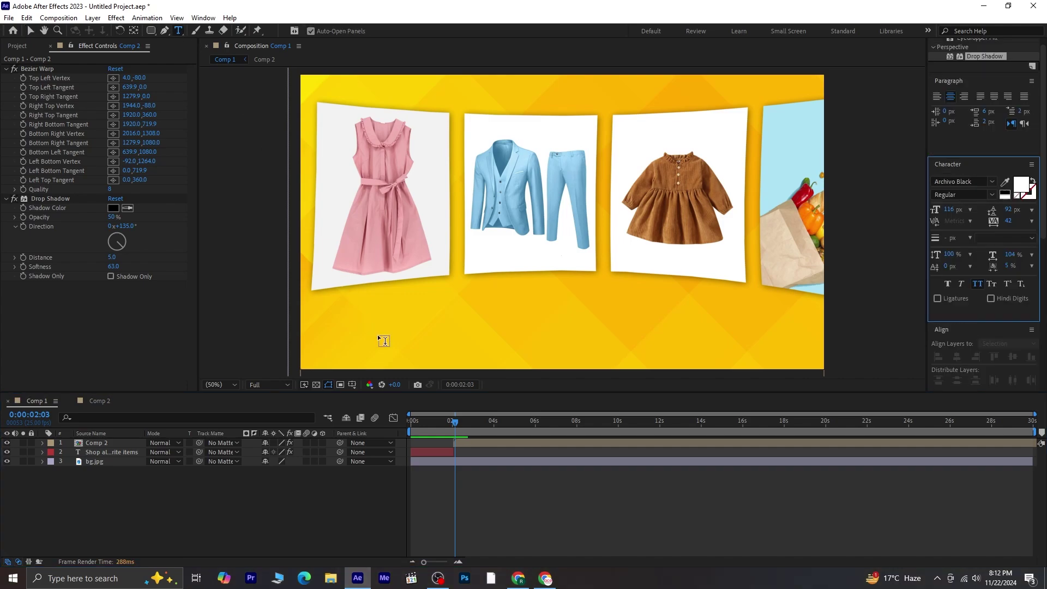
pyautogui.click(377, 335)
pyautogui.write('now at unbeatable discounted prices')
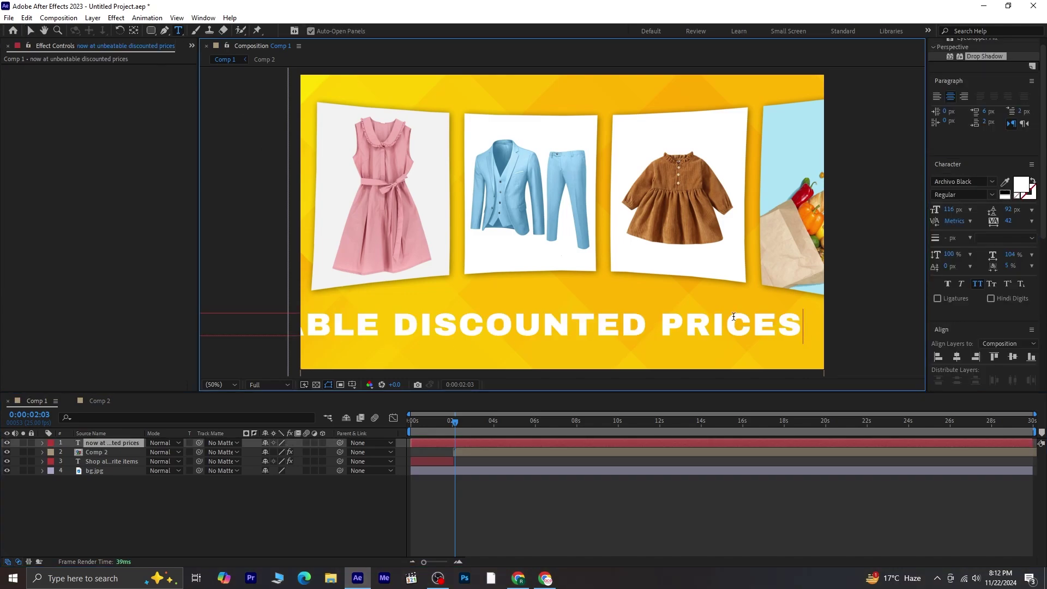
pyautogui.click(404, 324)
pyautogui.press('Return')
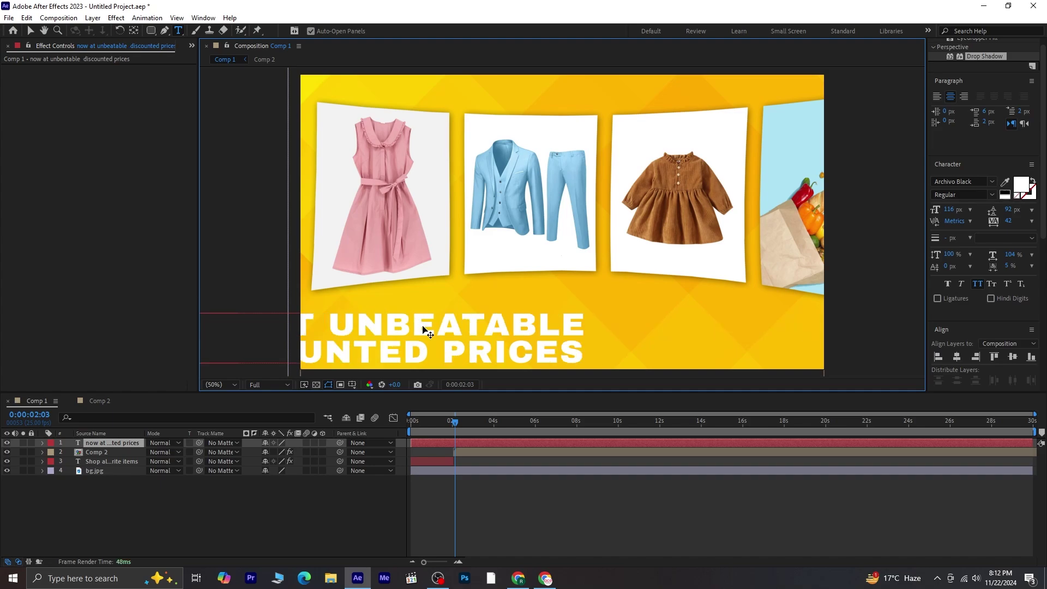
# - Centre the caption text and set it to 63 px with tightened auto line spacing
pyautogui.hotkey('ctrl', 'a')
pyautogui.click(956, 356)
pyautogui.moveTo(955, 209); pyautogui.dragTo(925, 217)
pyautogui.click(1030, 210)
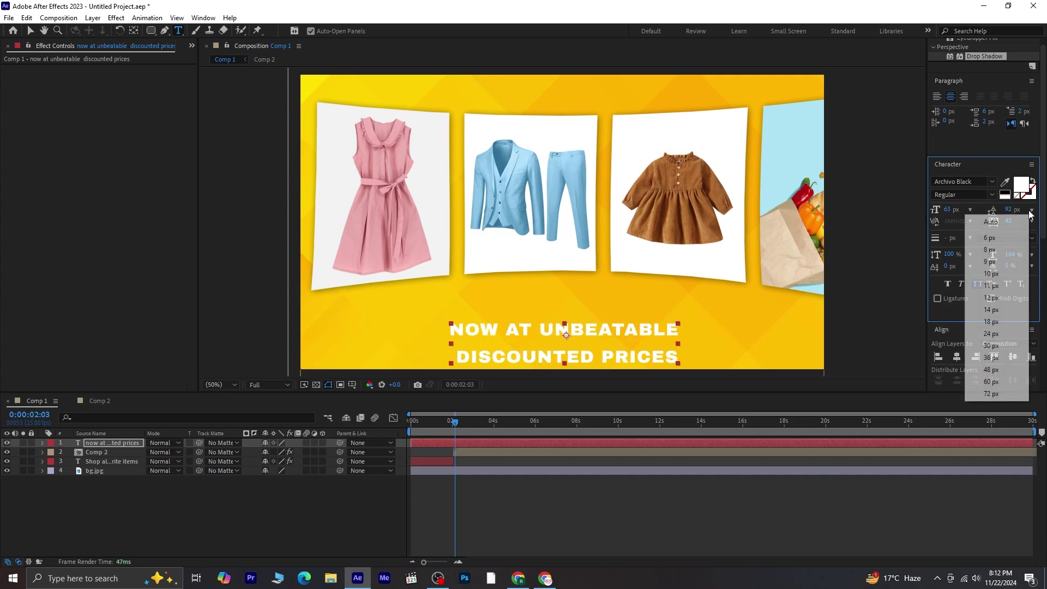
pyautogui.click(1000, 225)
pyautogui.moveTo(1007, 211); pyautogui.dragTo(984, 214)
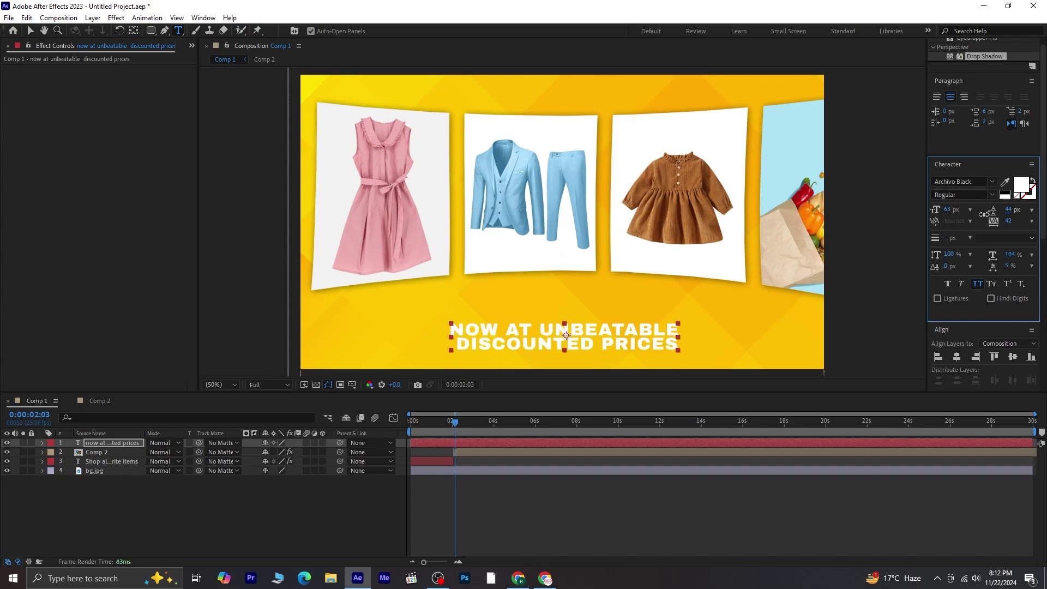
pyautogui.click(276, 523)
# - Move the caption up just below the products and start its layer at about 2 seconds
pyautogui.press('v')
pyautogui.moveTo(558, 334); pyautogui.dragTo(563, 315)
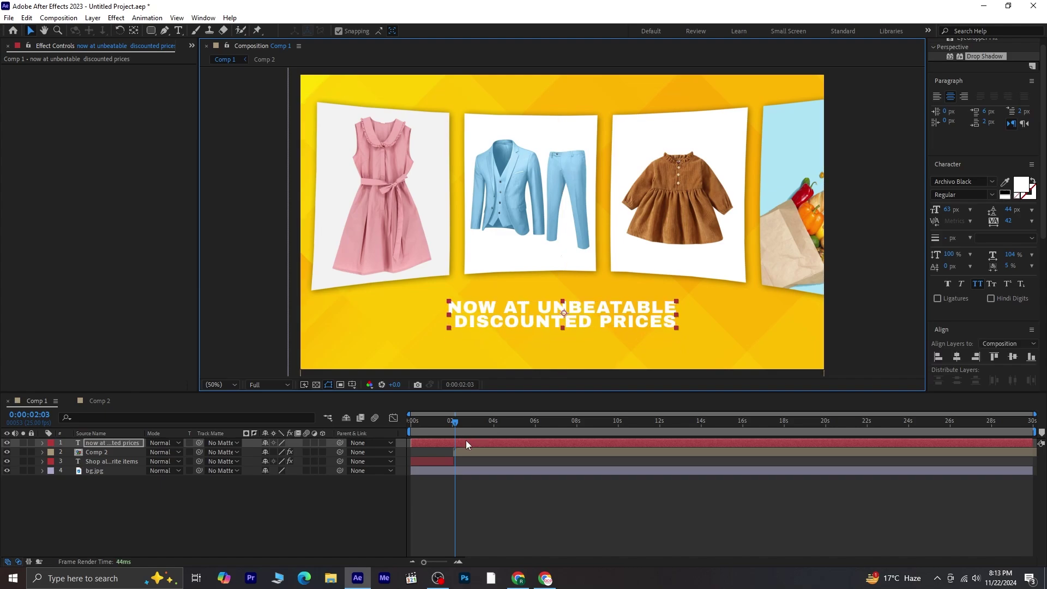
pyautogui.moveTo(466, 441); pyautogui.dragTo(506, 443)
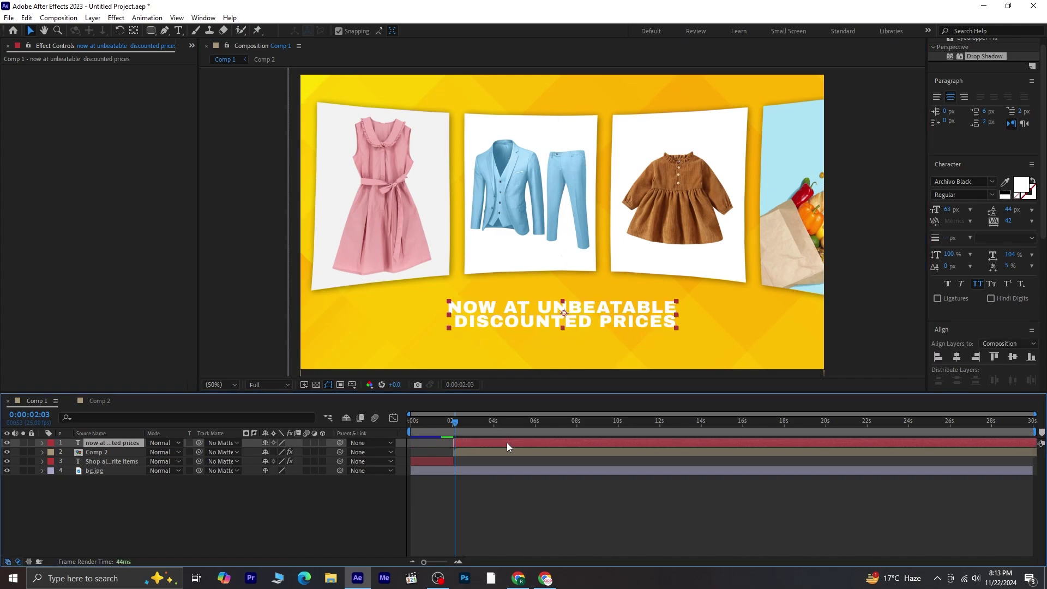
pyautogui.scroll(5, 993, 194)
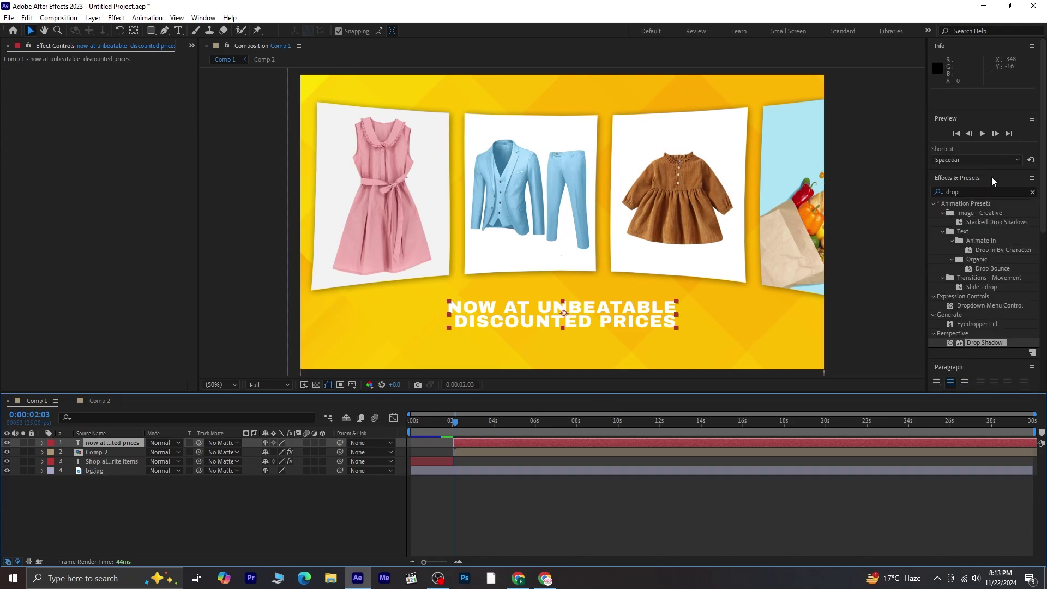
# - Apply the Opacity Flicker In preset to the discount caption
pyautogui.click(979, 192)
pyautogui.write('fli')
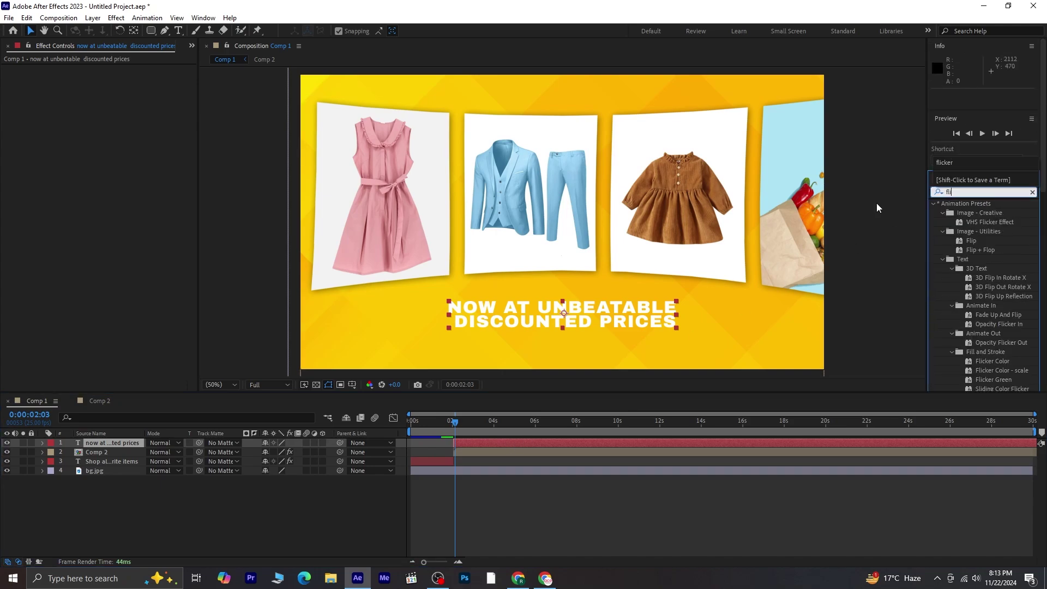
pyautogui.write('cker')
pyautogui.scroll(-2, 992, 223)
pyautogui.click(995, 215)
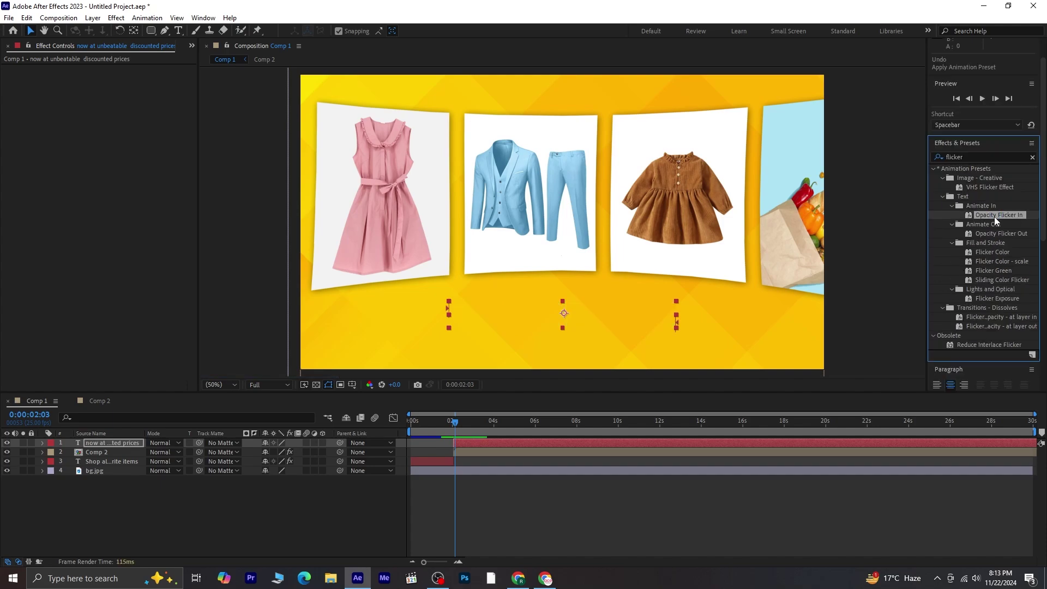
pyautogui.press('space')
pyautogui.press('space')
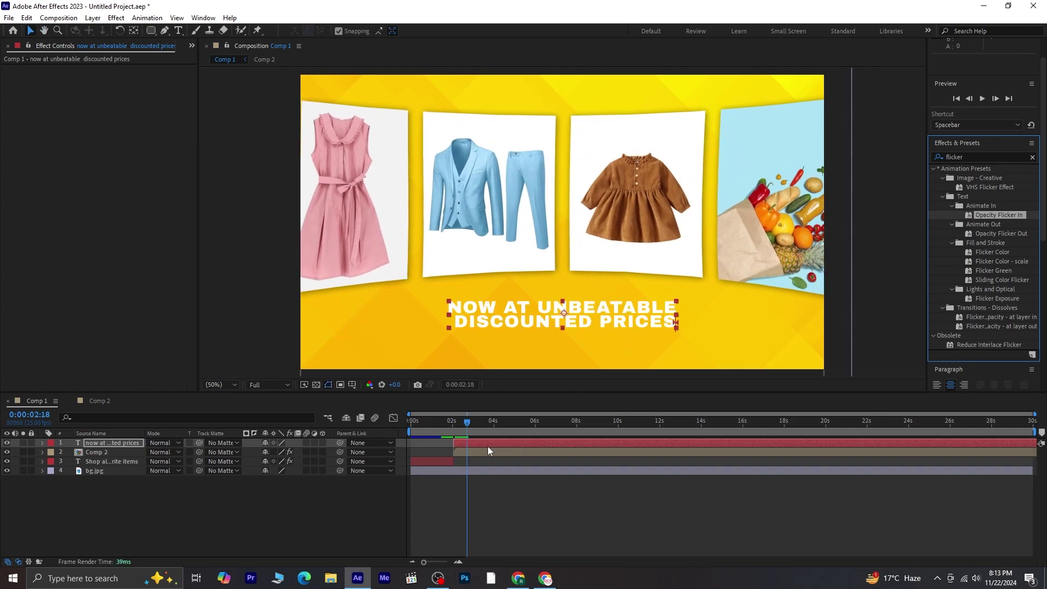
# - Delete the caption's Start and End keyframes and preview the flicker from just before 2 seconds
pyautogui.click(476, 446)
pyautogui.press('u')
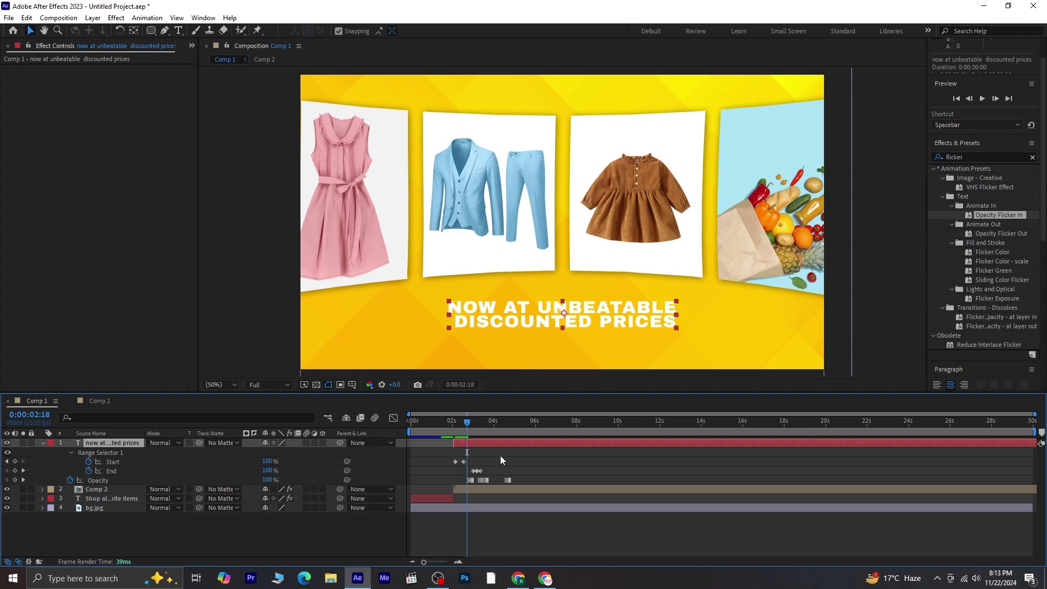
pyautogui.moveTo(499, 456)
pyautogui.mouseDown()
pyautogui.moveTo(447, 470)
pyautogui.moveTo(515, 482)
pyautogui.moveTo(505, 481)
pyautogui.mouseUp()
pyautogui.press('Delete')
pyautogui.moveTo(467, 421); pyautogui.dragTo(451, 425)
pyautogui.click(492, 529)
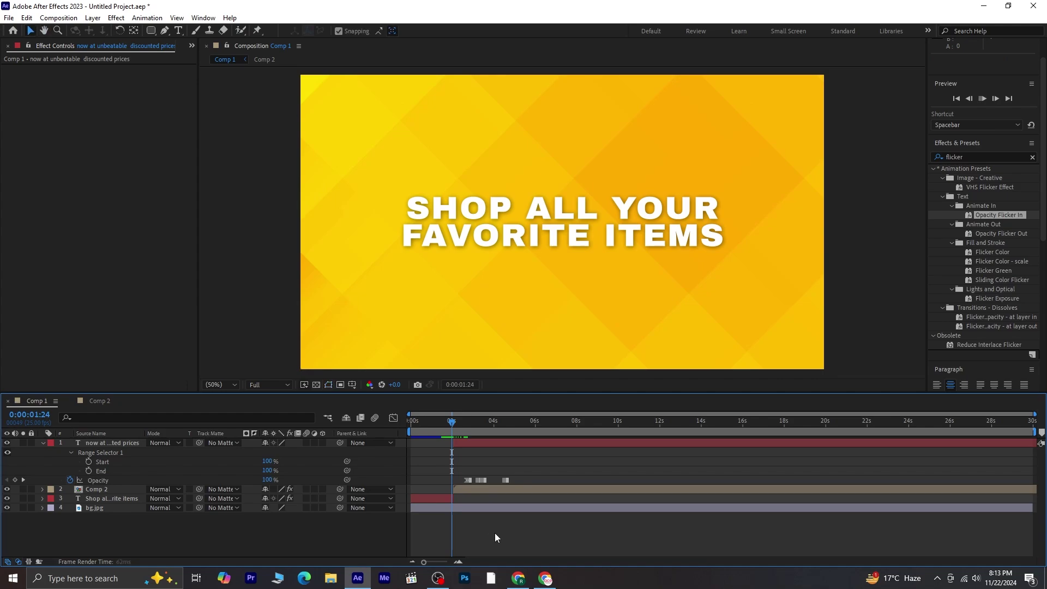
pyautogui.press('space')
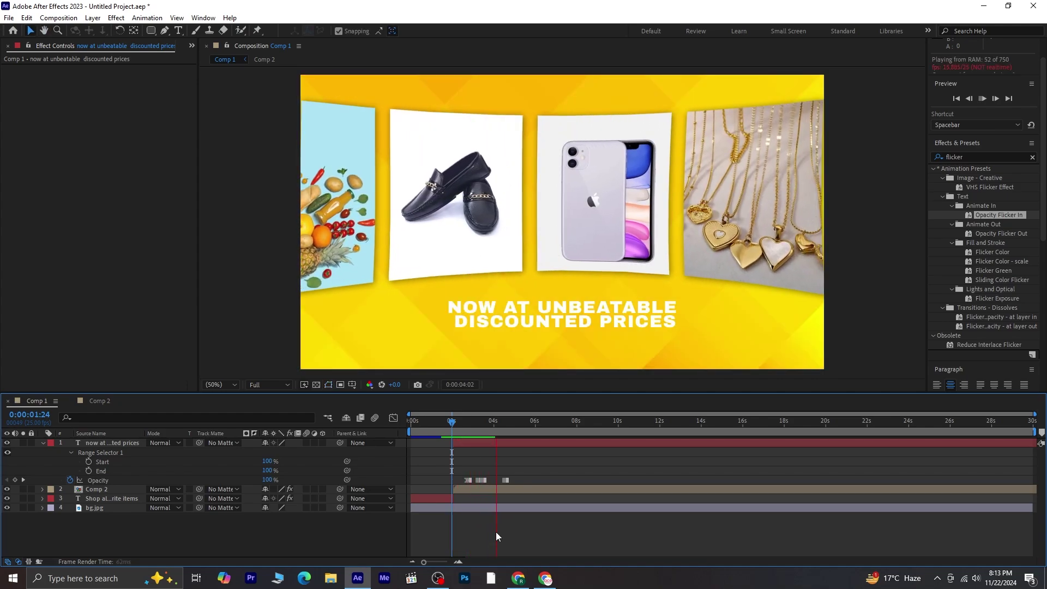
pyautogui.press('space')
# - Move the last opacity keyframe from 4:10 to 4:02 and preview from 1:22
pyautogui.click(504, 480)
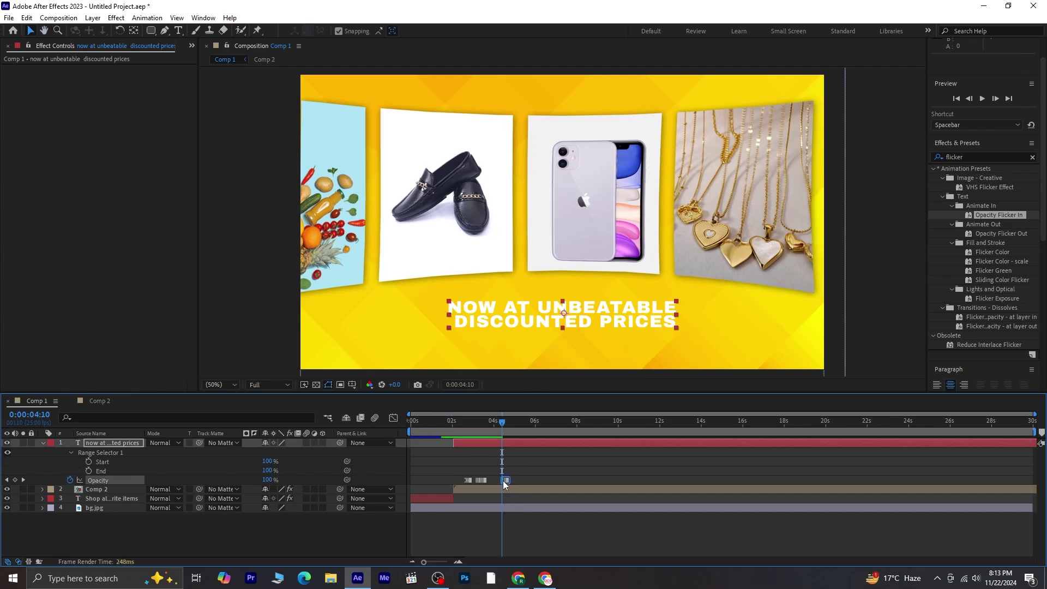
pyautogui.moveTo(503, 485); pyautogui.dragTo(495, 484)
pyautogui.moveTo(483, 422); pyautogui.dragTo(446, 432)
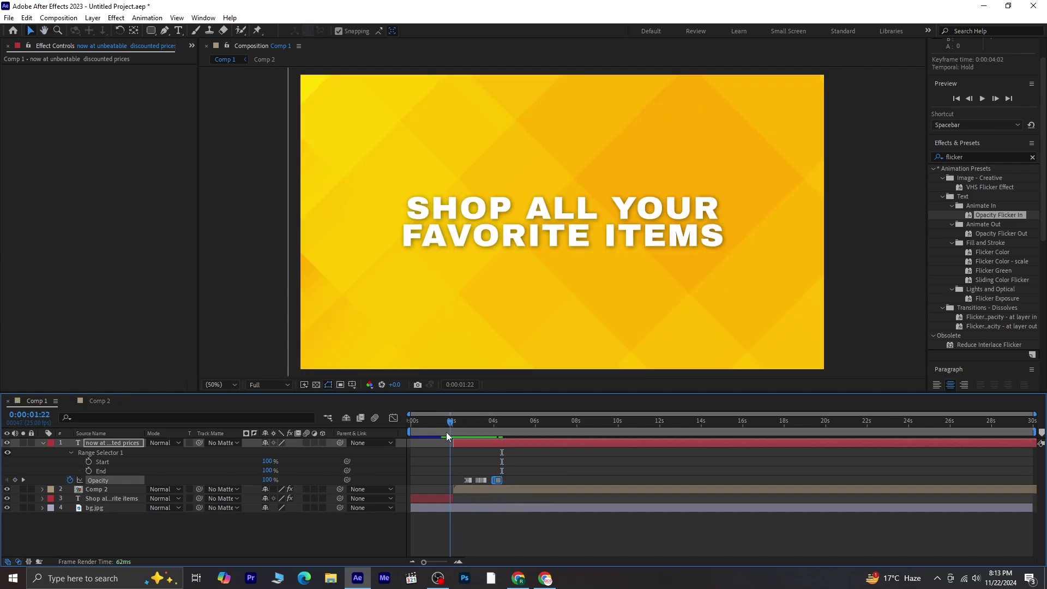
pyautogui.press('space')
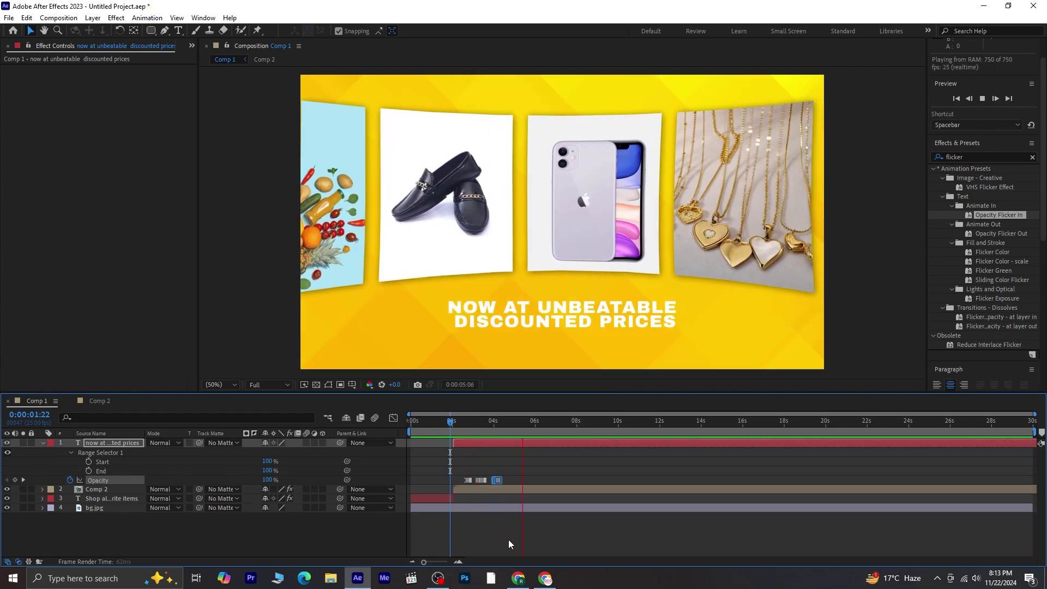
# - Trim the discount caption and Comp 2 product row layers so both end at 5:16
pyautogui.press('space')
pyautogui.click(543, 421)
pyautogui.moveTo(550, 420); pyautogui.dragTo(527, 429)
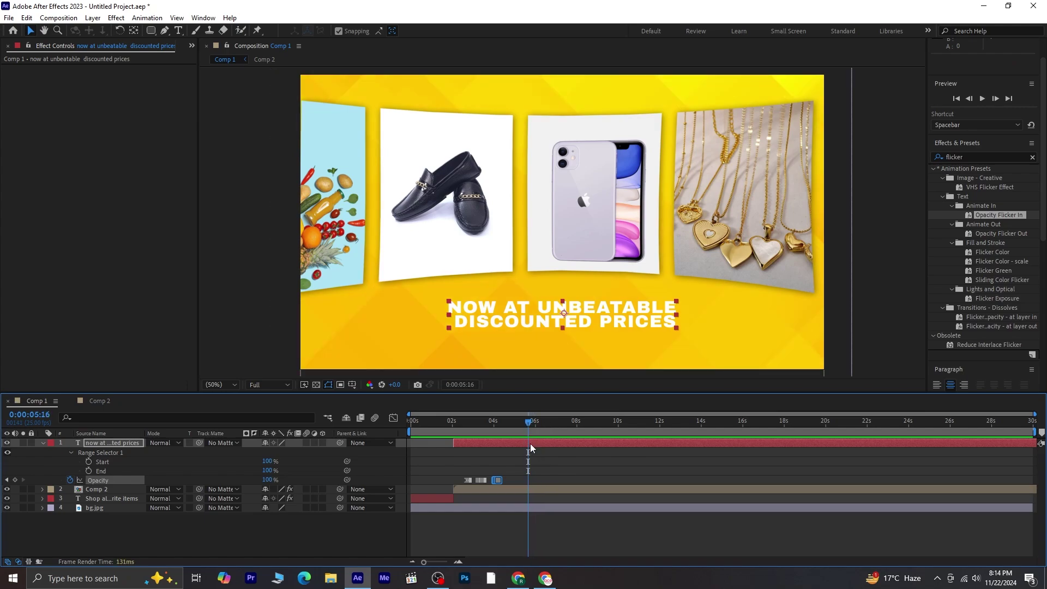
pyautogui.click(530, 444)
pyautogui.click(532, 493)
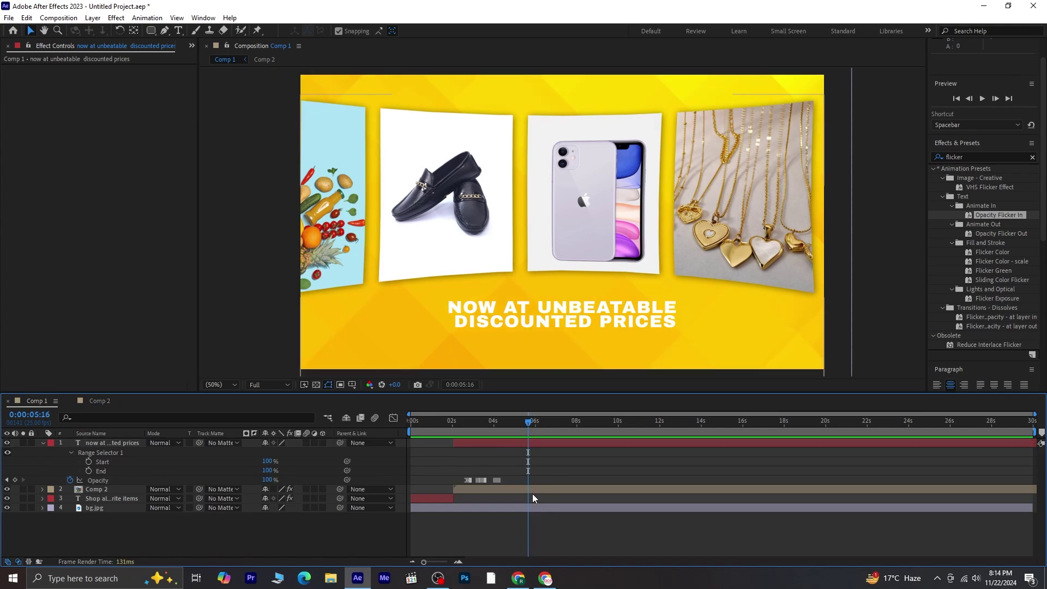
pyautogui.click(535, 443)
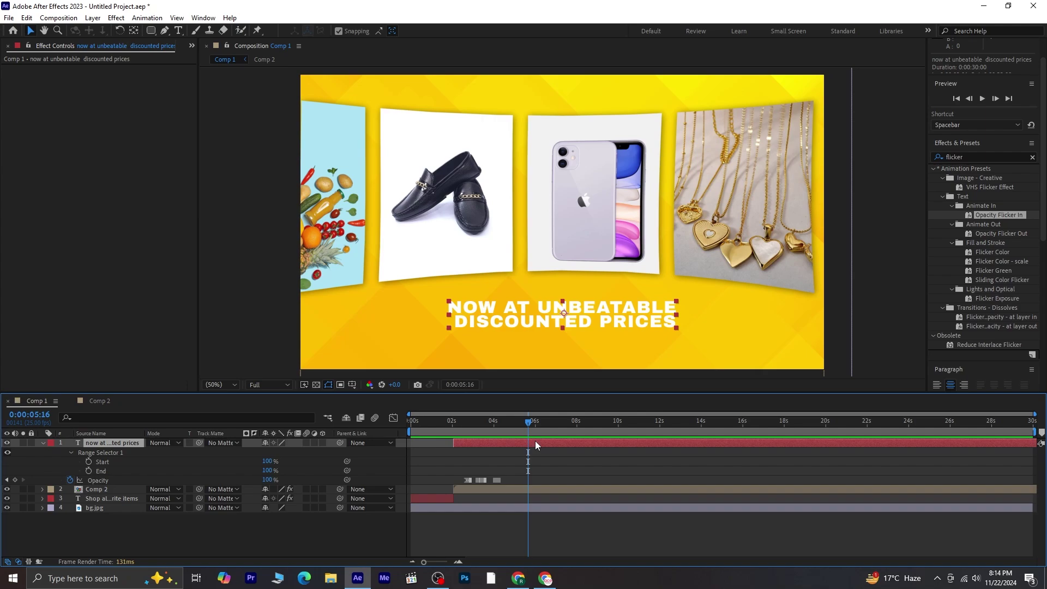
pyautogui.hotkey('alt', ']')
pyautogui.click(529, 488)
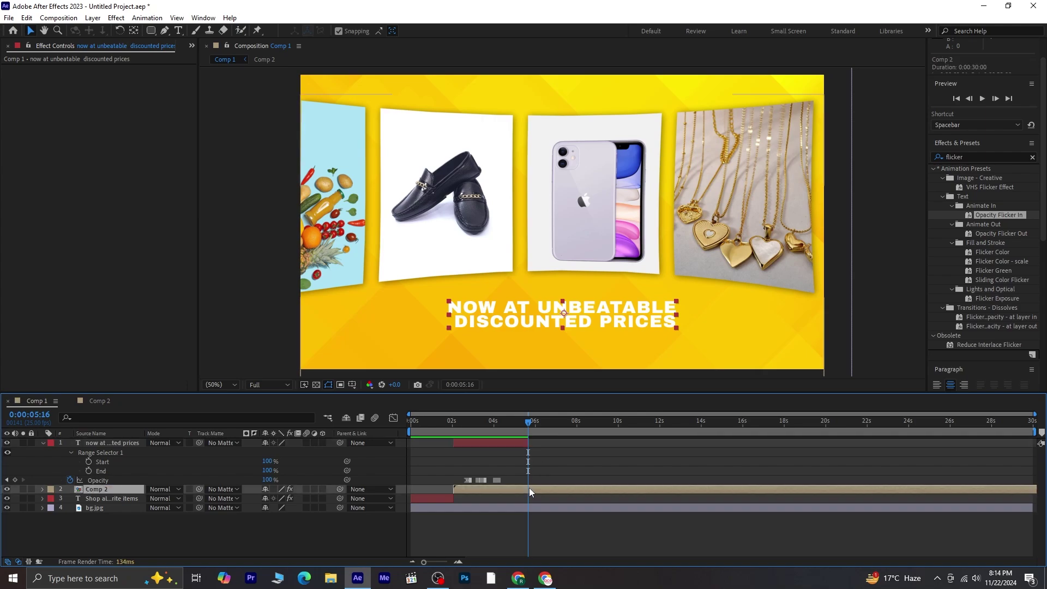
pyautogui.hotkey('alt', ']')
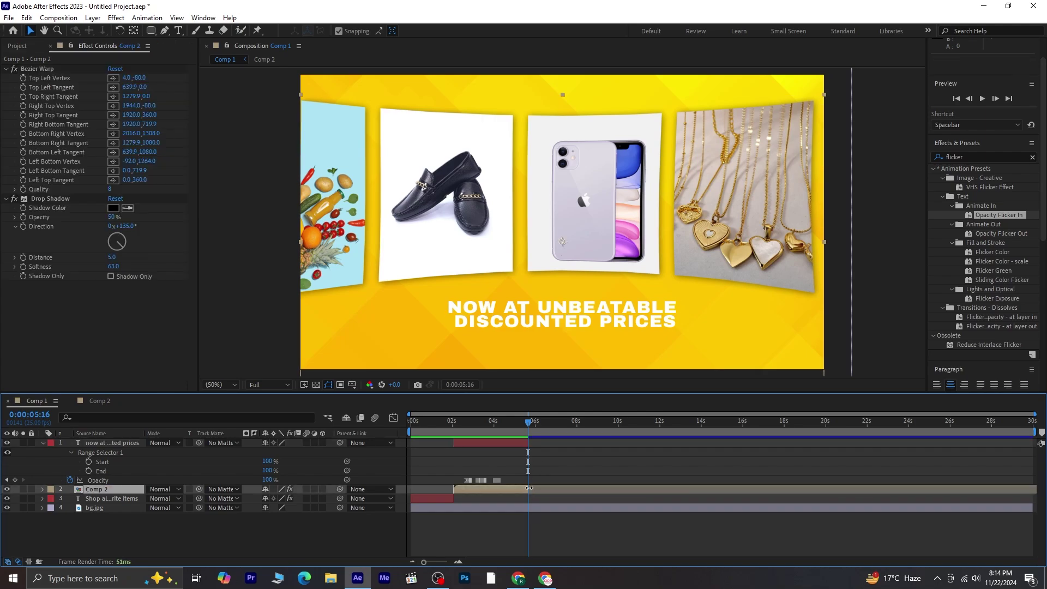
pyautogui.press('pagedown')
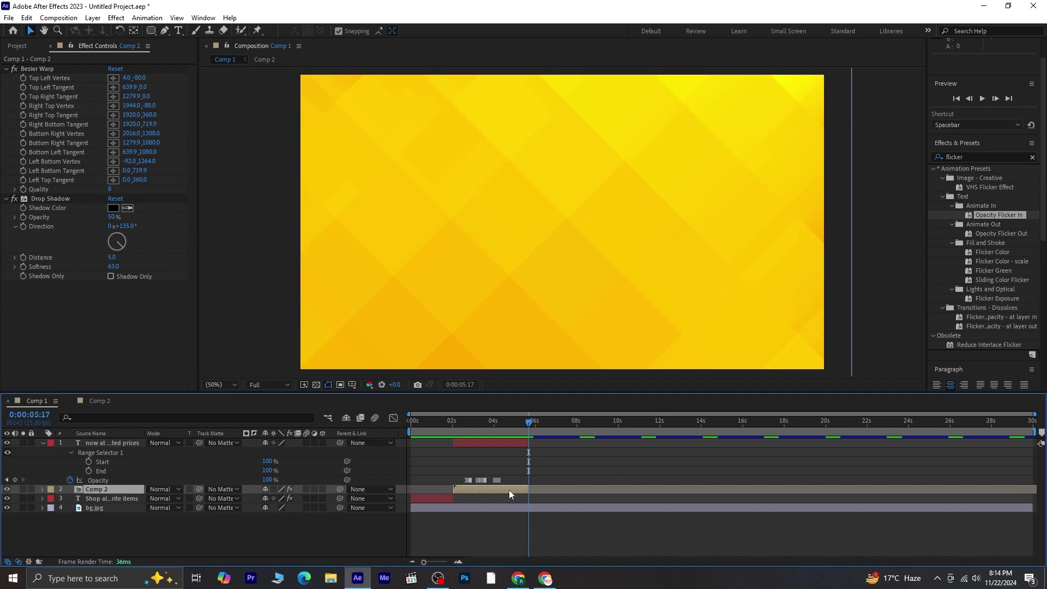
pyautogui.click(175, 544)
pyautogui.click(43, 443)
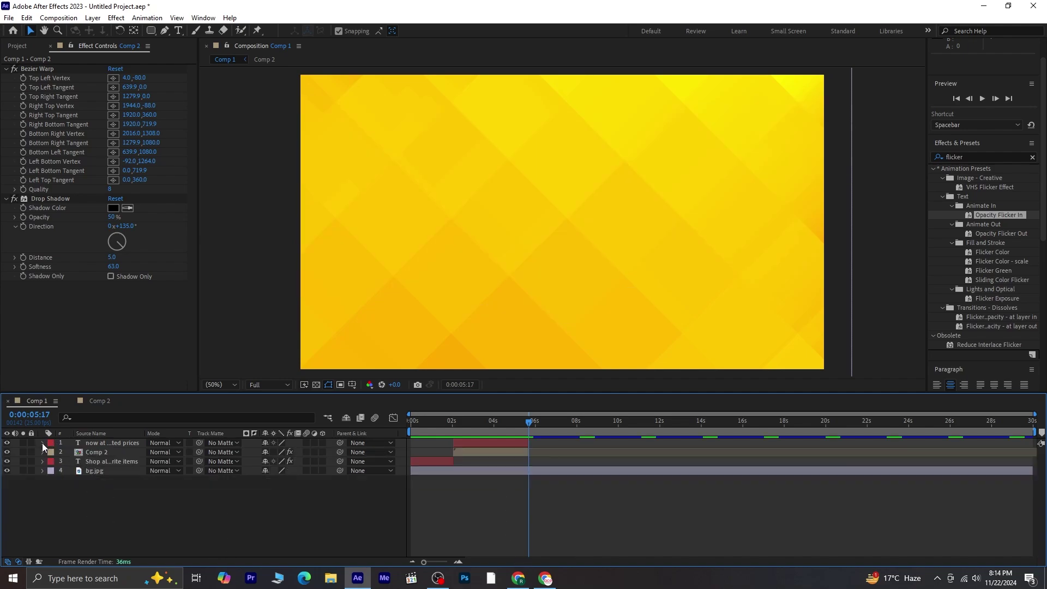
# - Create a text layer 'ALL JUST ONE CLICK AWAY!' at 107 px, centred horizontally
pyautogui.click(178, 31)
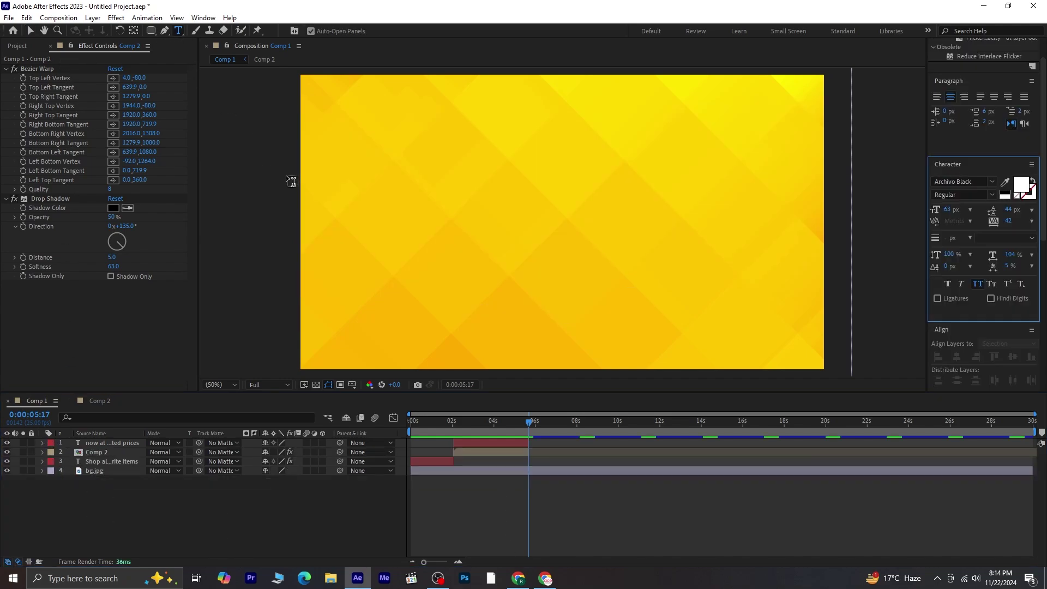
pyautogui.click(417, 185)
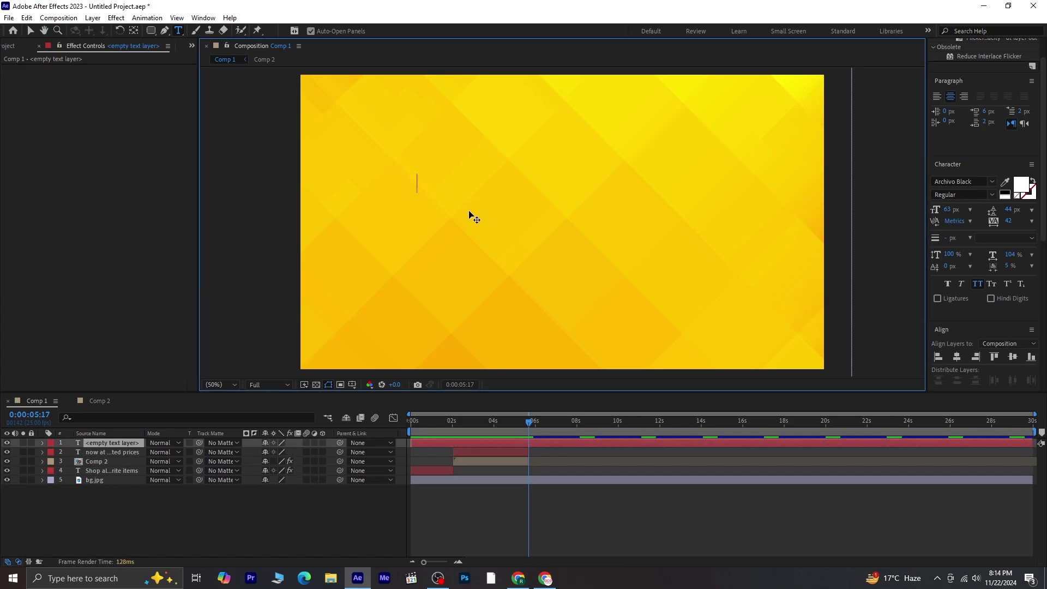
pyautogui.write('all just one click away!')
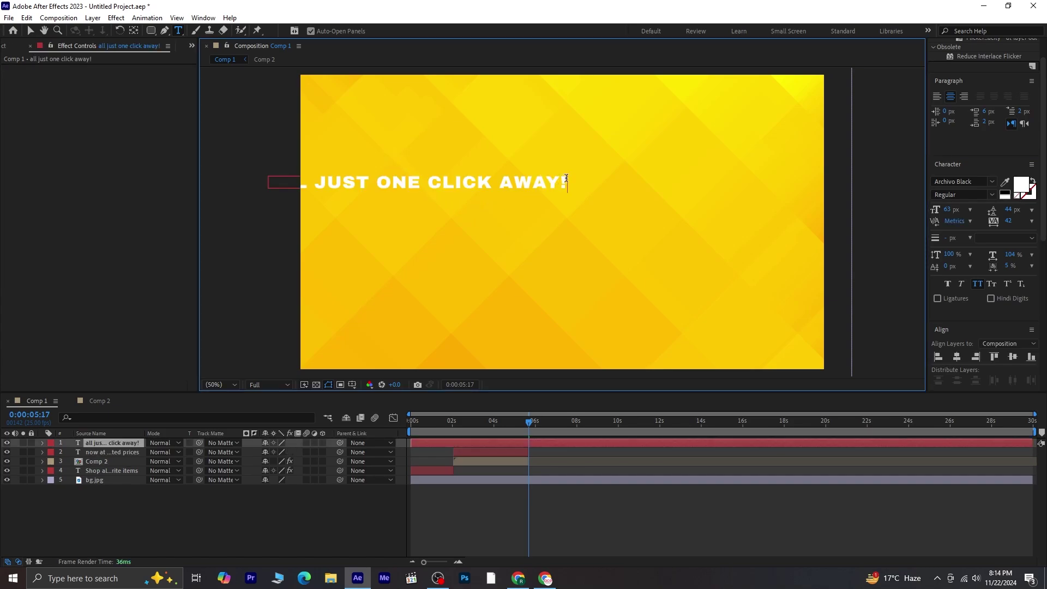
pyautogui.moveTo(566, 178); pyautogui.dragTo(267, 182)
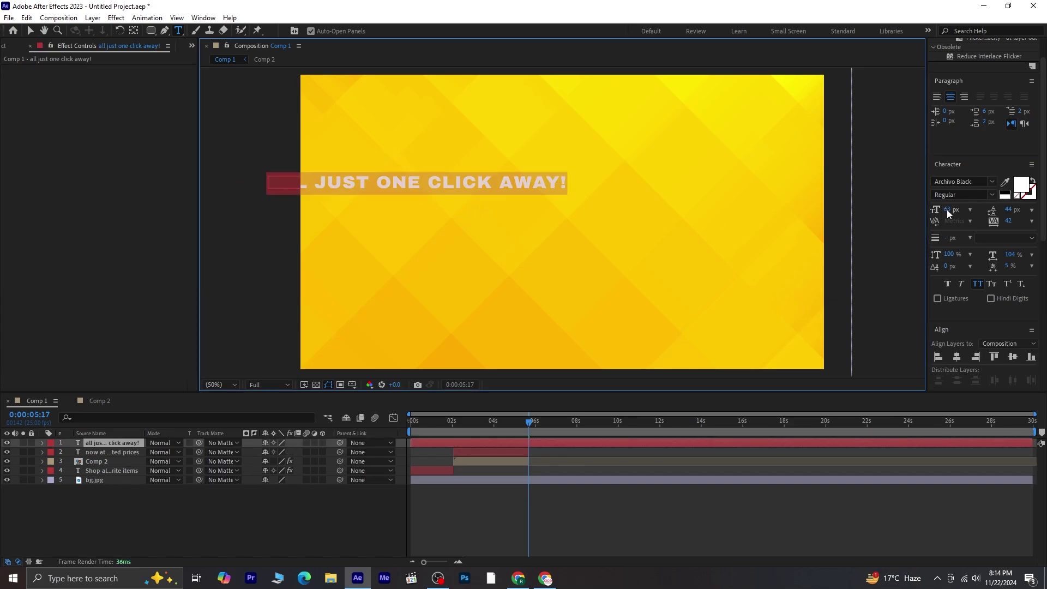
pyautogui.moveTo(947, 211); pyautogui.dragTo(972, 209)
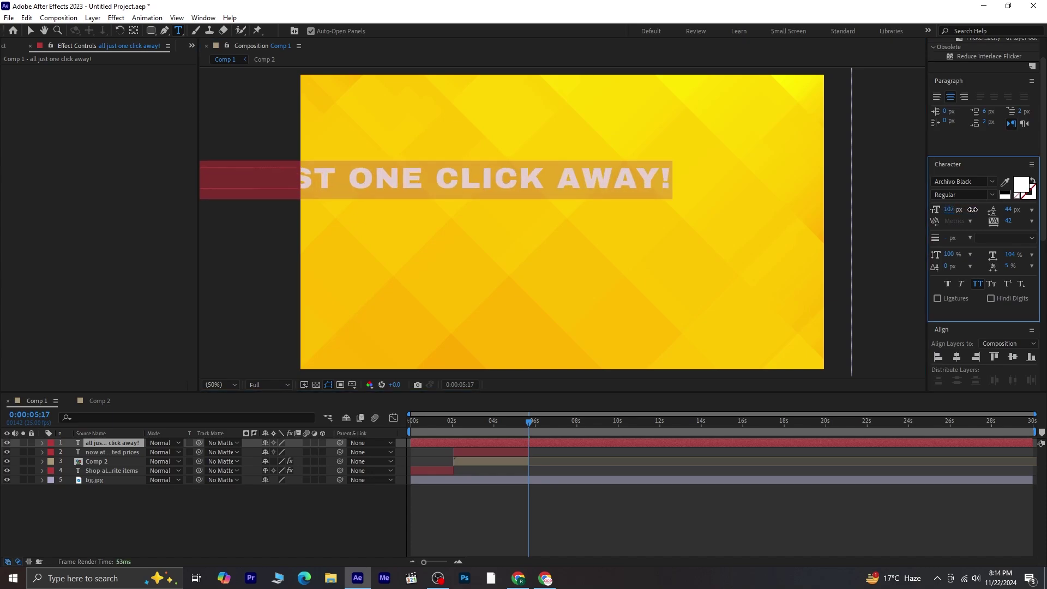
pyautogui.click(960, 357)
# - Break the title after ONE, tighten its line spacing, and centre it both horizontally and vertically
pyautogui.click(587, 180)
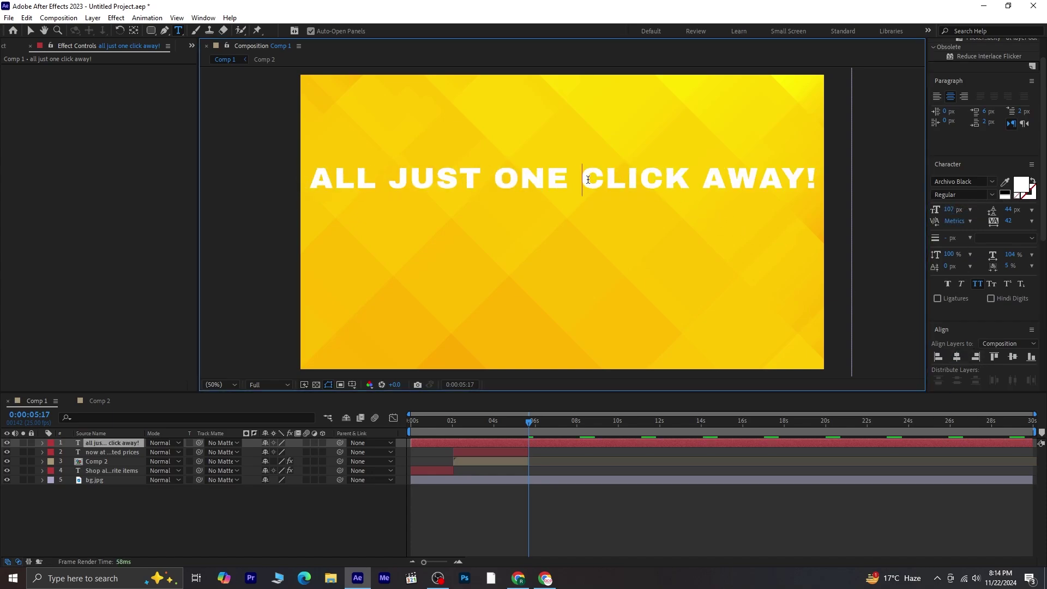
pyautogui.press('Return')
pyautogui.moveTo(684, 195); pyautogui.dragTo(391, 165)
pyautogui.click(1031, 215)
pyautogui.click(1002, 219)
pyautogui.moveTo(1010, 213); pyautogui.dragTo(1032, 214)
pyautogui.click(957, 358)
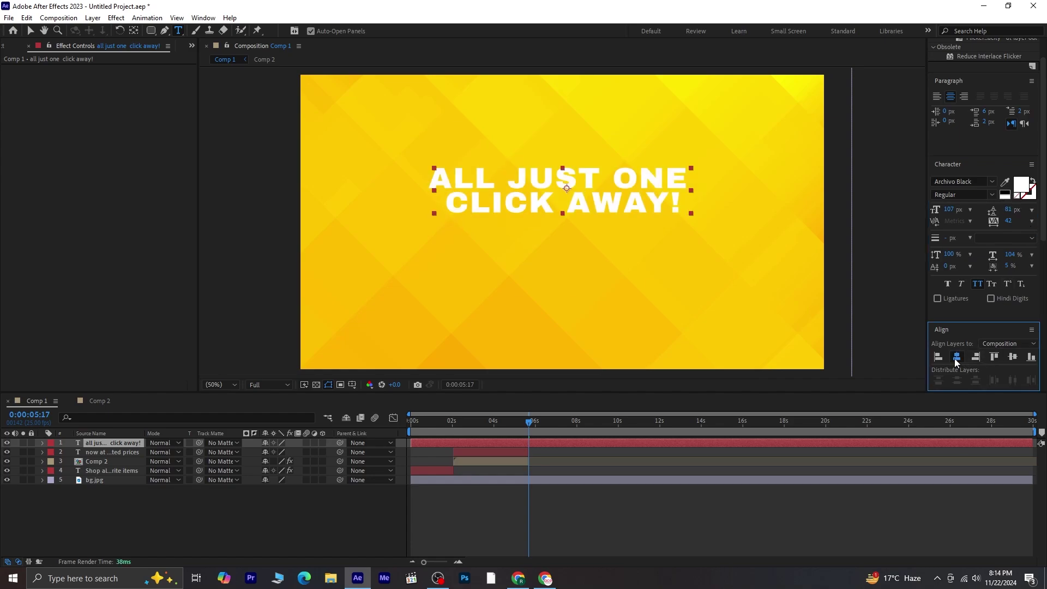
pyautogui.click(1013, 357)
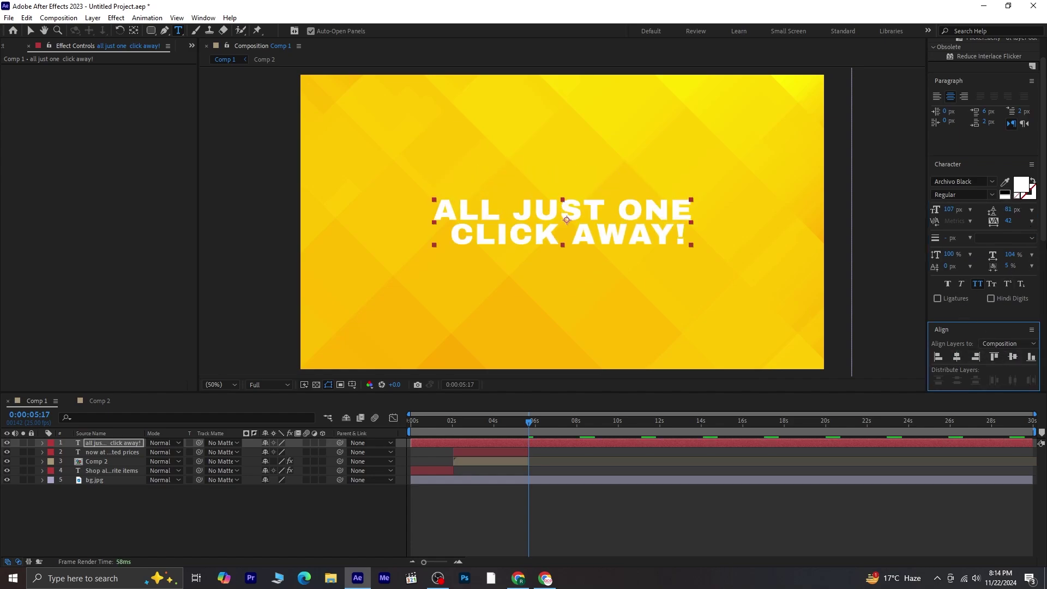
pyautogui.click(451, 236)
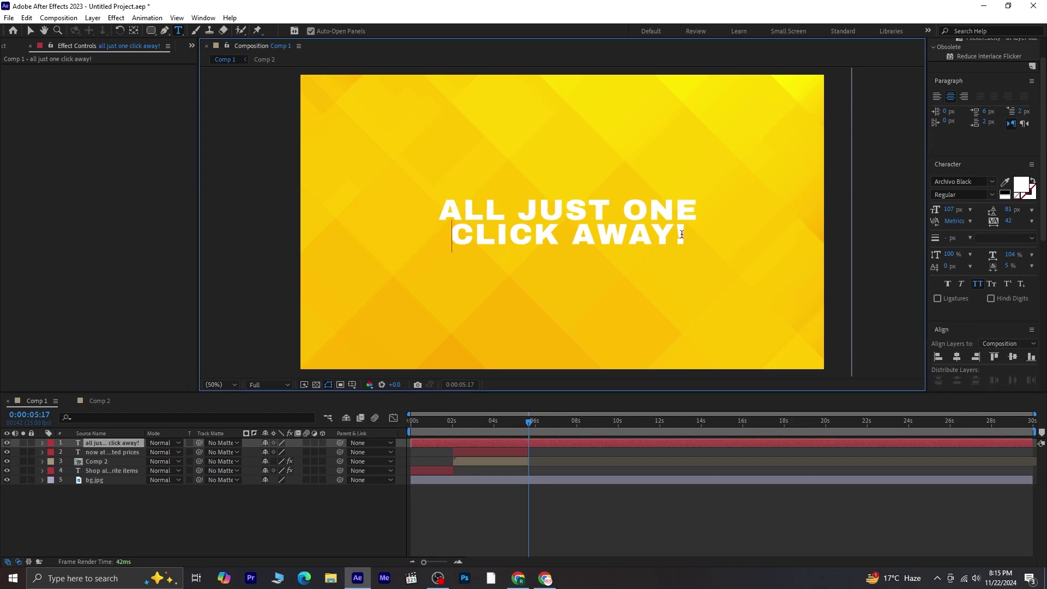
pyautogui.click(93, 449)
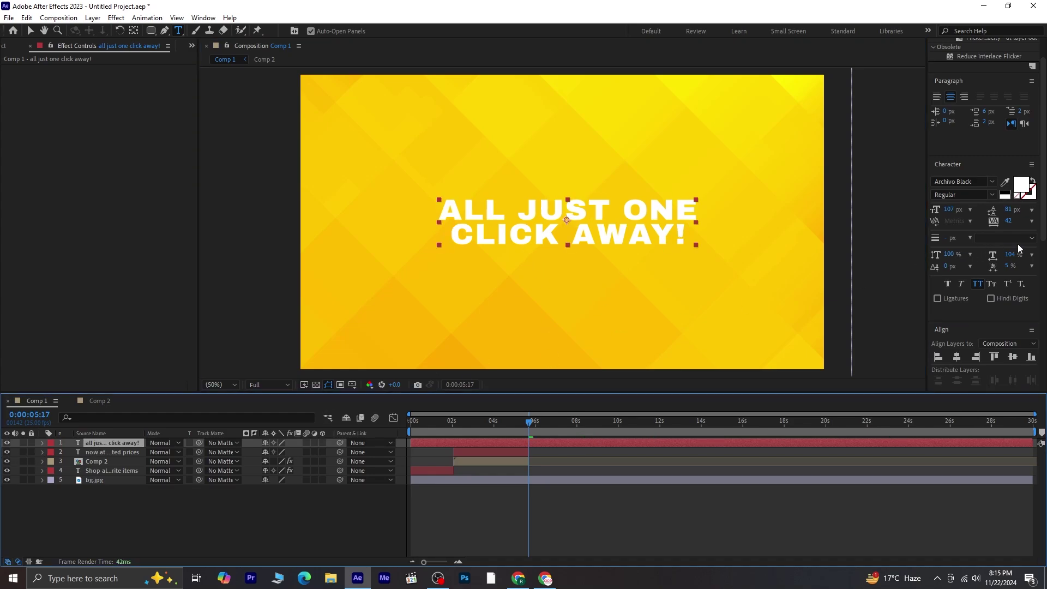
# - Apply the Typewriter preset to the closing title
pyautogui.scroll(5, 1043, 210)
pyautogui.scroll(1, 1042, 210)
pyautogui.click(1032, 192)
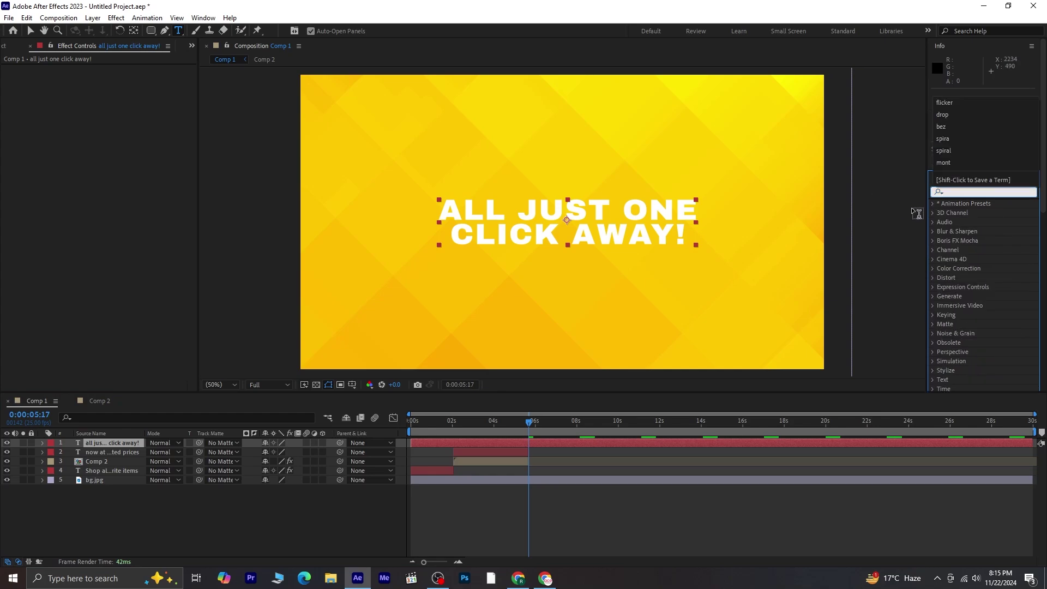
pyautogui.write('typ')
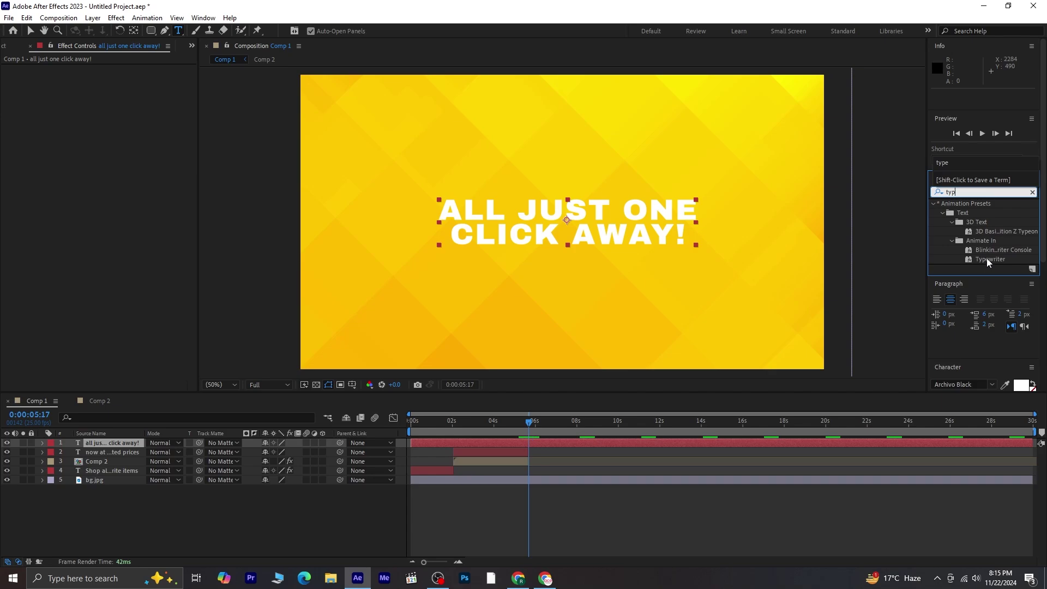
pyautogui.doubleClick(988, 260)
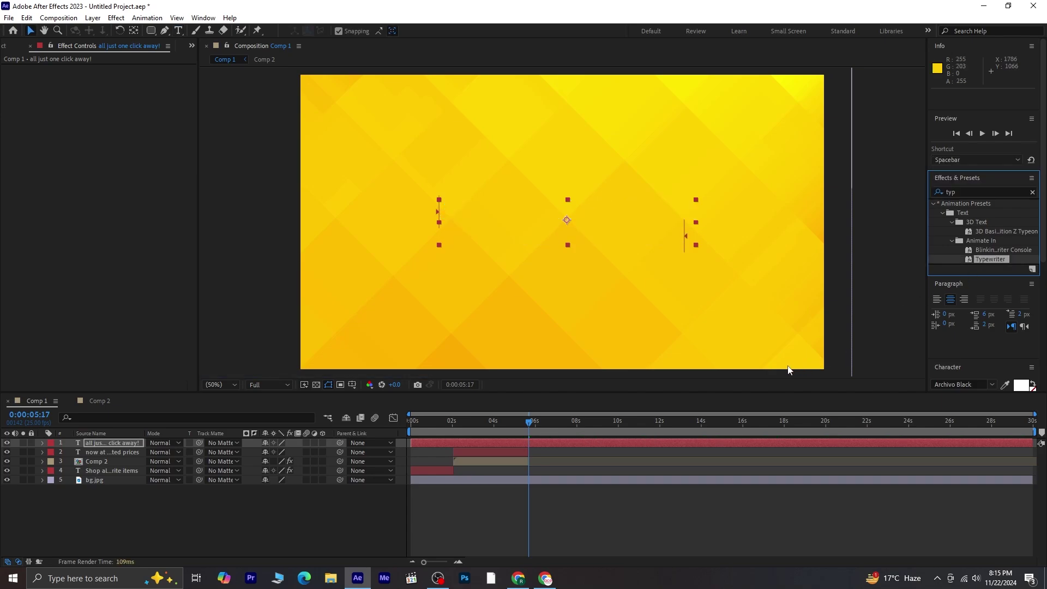
# - Move the typing end keyframe to 6:05 and preview the type-on from 5:18
pyautogui.click(565, 444)
pyautogui.press('u')
pyautogui.moveTo(581, 464); pyautogui.dragTo(539, 456)
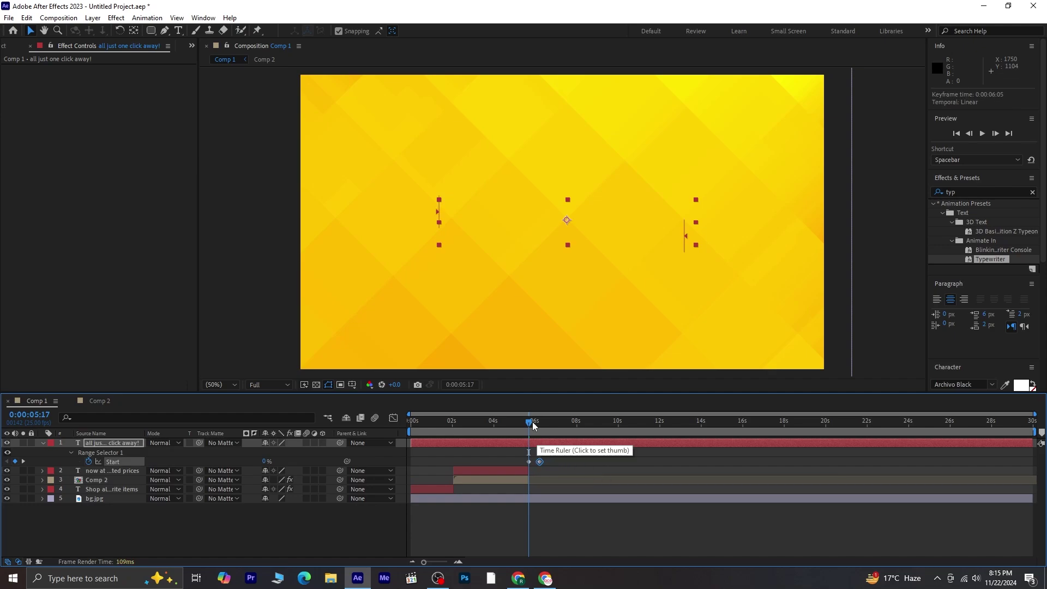
pyautogui.click(532, 427)
pyautogui.press('space')
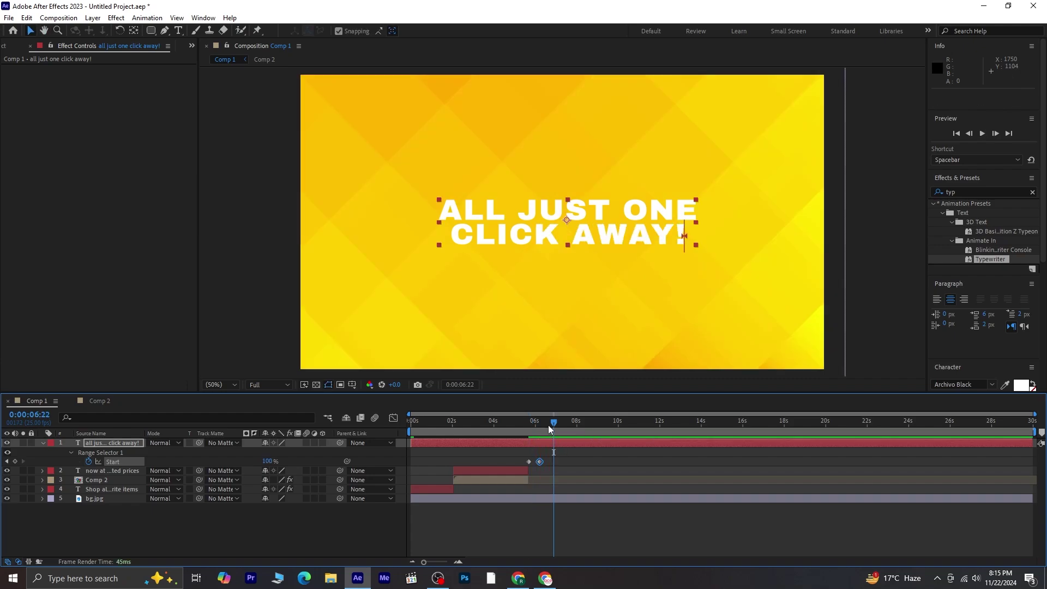
pyautogui.press('space')
pyautogui.click(965, 192)
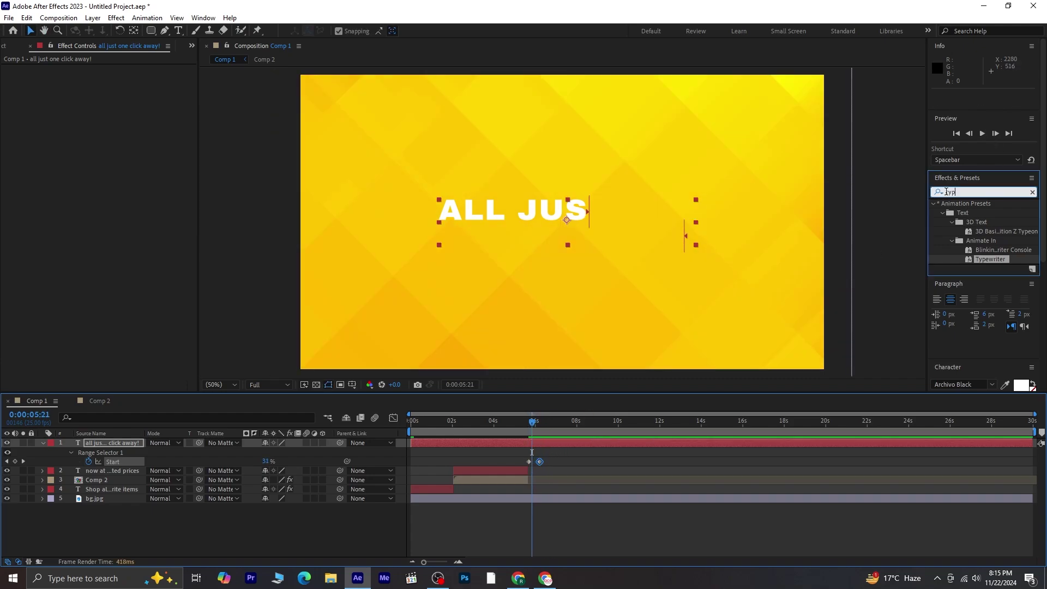
# - Add a Drop Shadow to the title with Softness raised to 29.0, then return to time zero
pyautogui.write('drop')
pyautogui.doubleClick(981, 343)
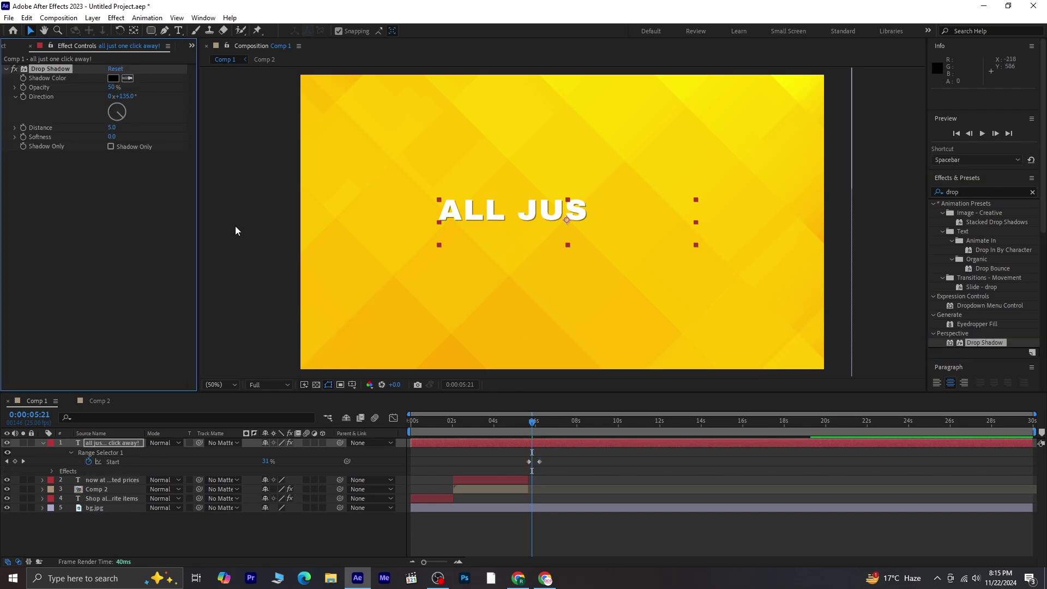
pyautogui.moveTo(119, 136); pyautogui.dragTo(126, 137)
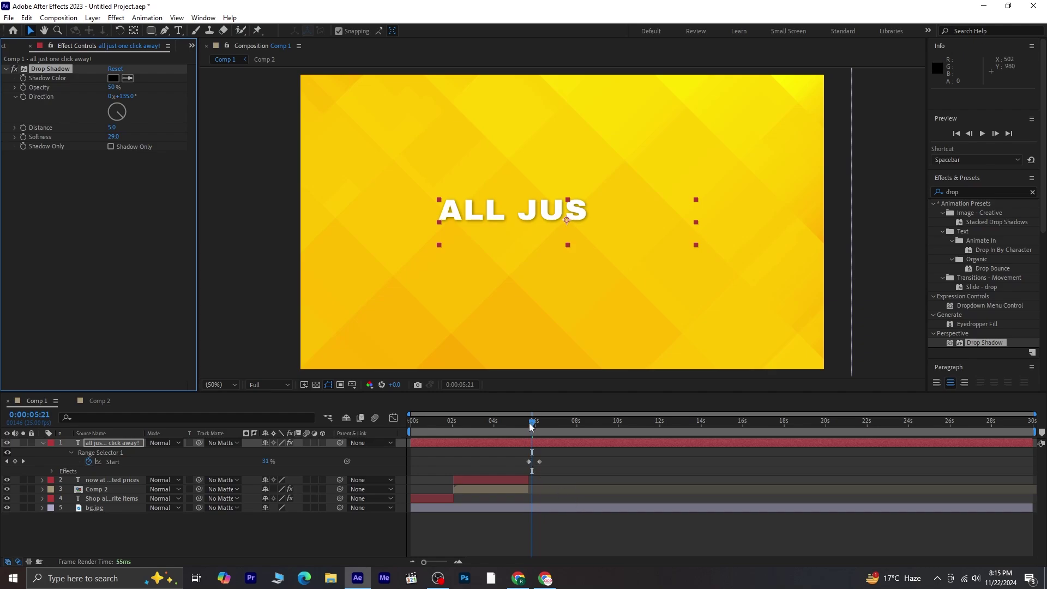
pyautogui.moveTo(508, 425); pyautogui.dragTo(267, 438)
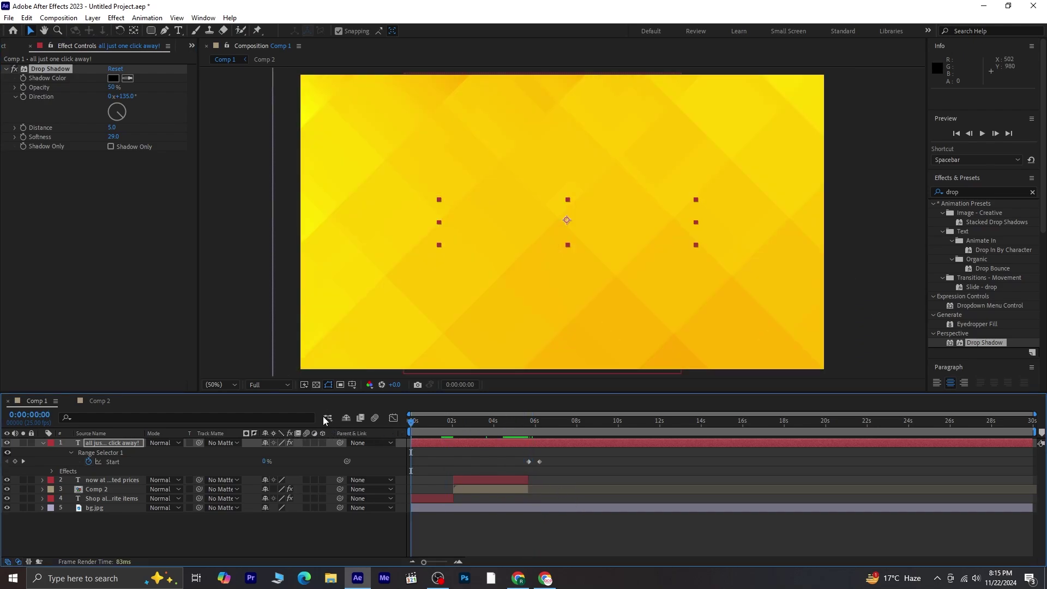